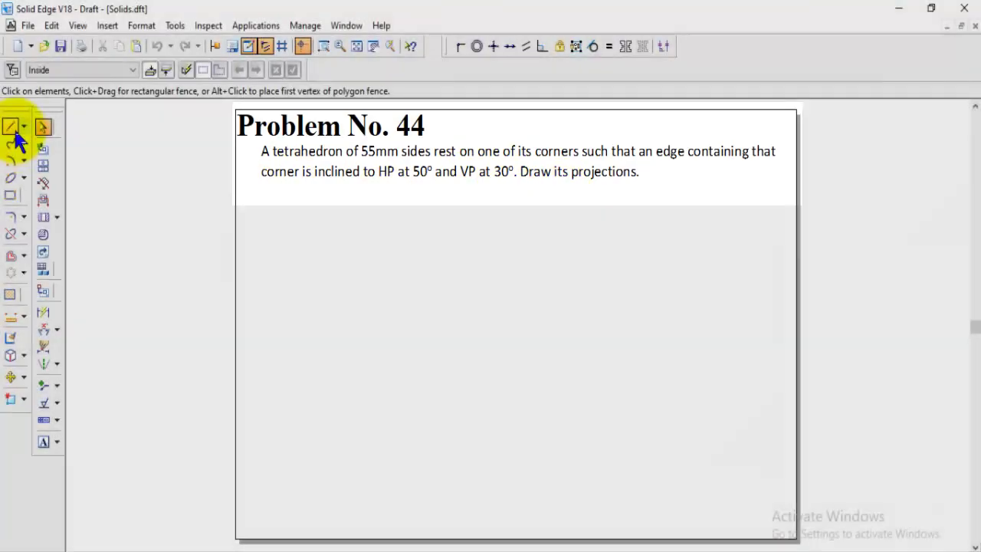
# - Draw a horizontal reference line across the middle of the sheet in the Normal line style
pyautogui.click(11, 128)
pyautogui.click(69, 67)
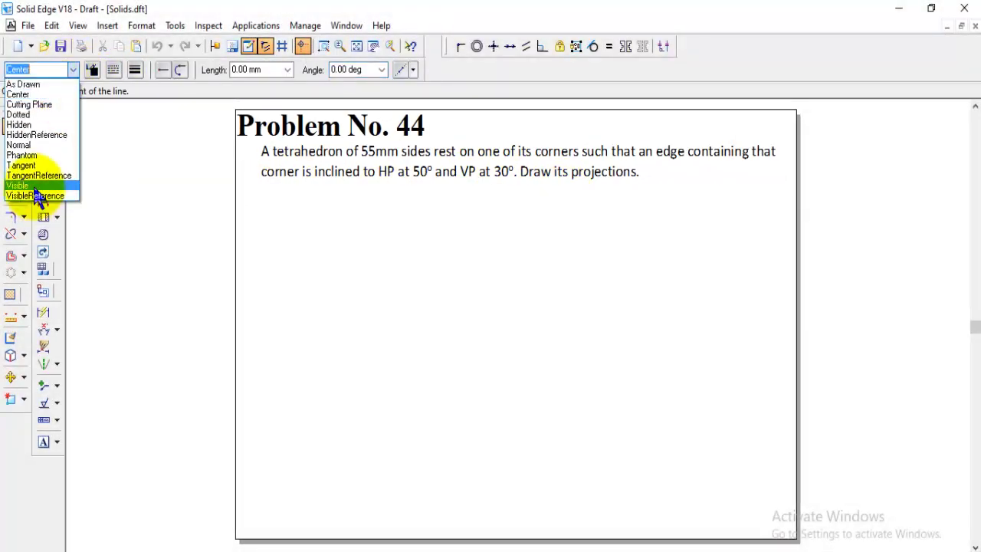
pyautogui.click(46, 144)
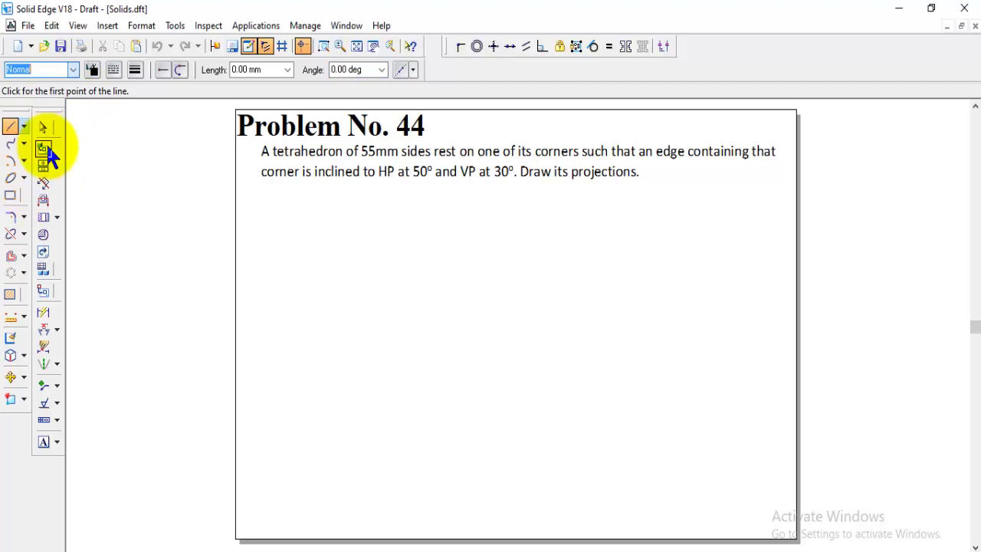
pyautogui.click(273, 344)
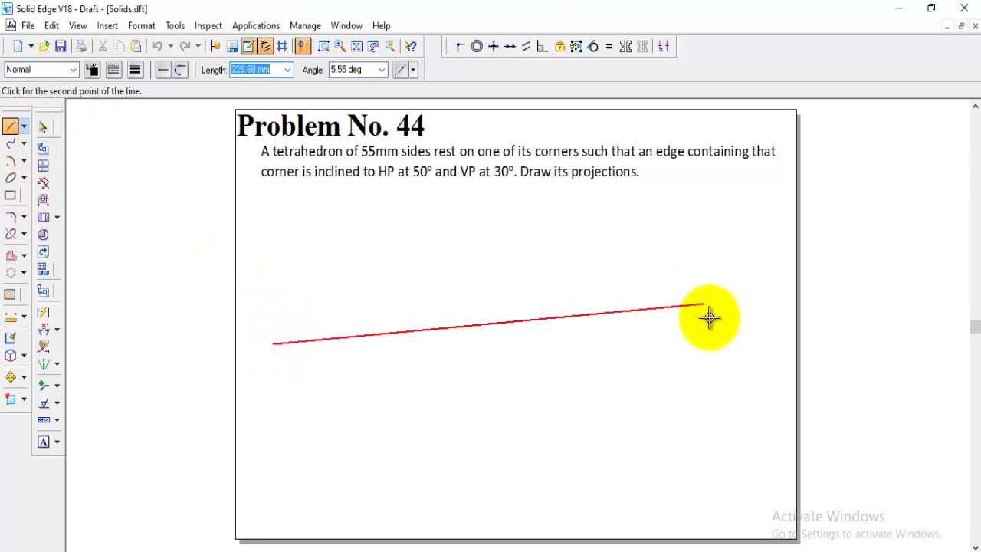
pyautogui.click(773, 339)
# - Label the reference line's ends X and Y, and mark VP above and HP below it
pyautogui.click(44, 442)
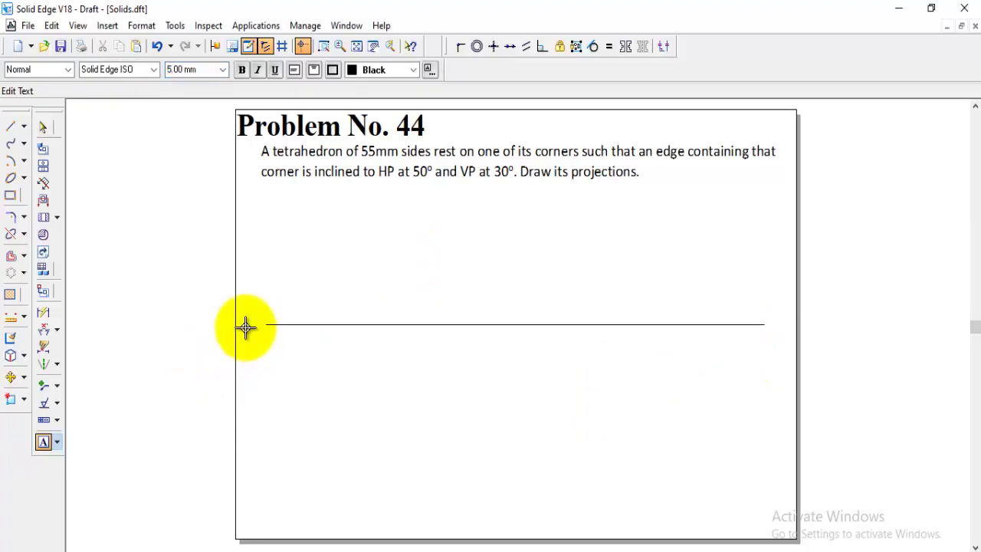
pyautogui.click(245, 328)
pyautogui.write('X')
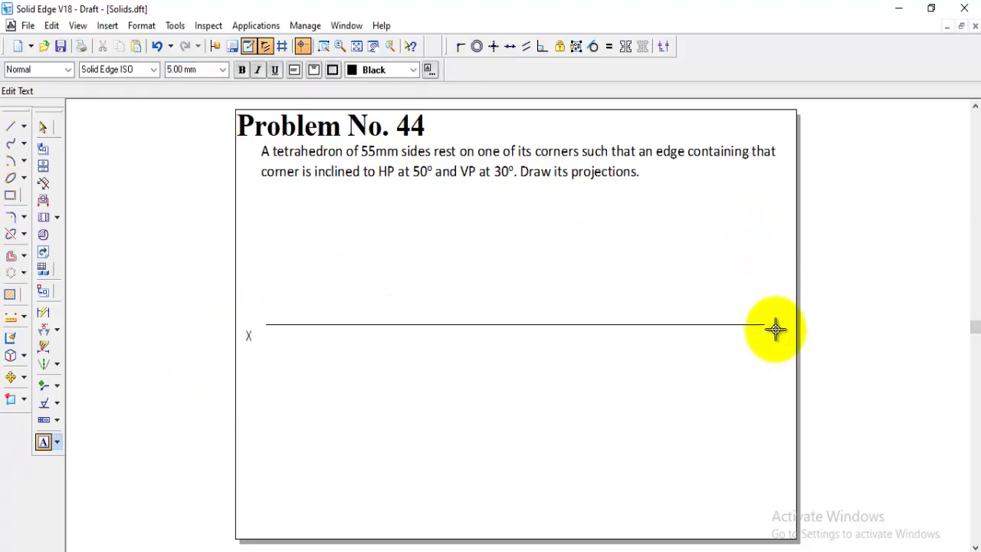
pyautogui.click(775, 328)
pyautogui.write('Y')
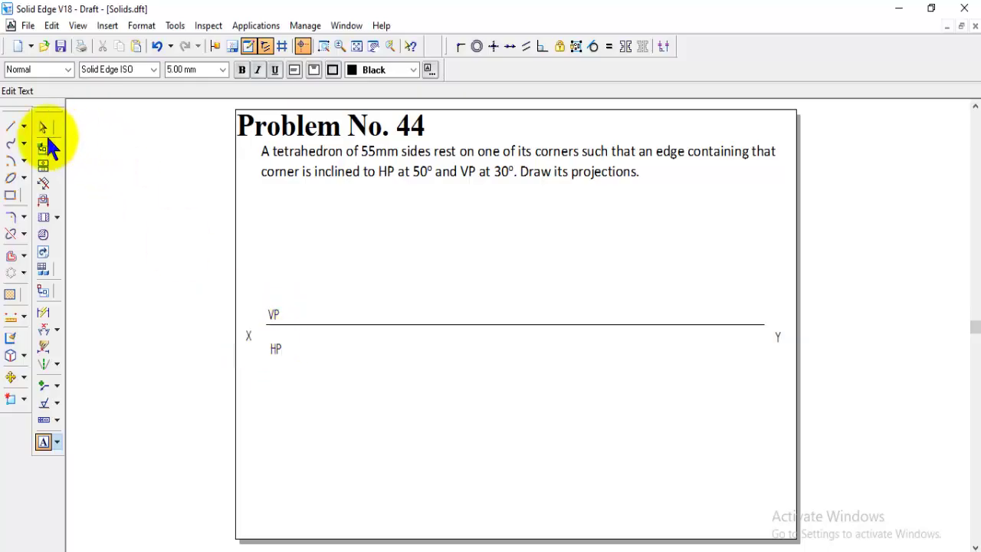
# - Set the Line tool's style to Visible
pyautogui.click(11, 128)
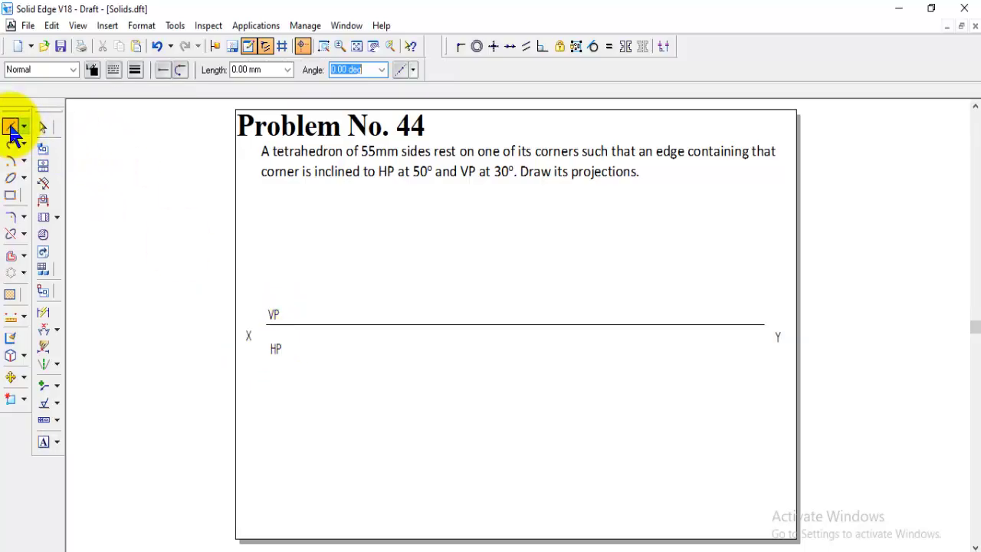
pyautogui.click(71, 70)
pyautogui.click(25, 189)
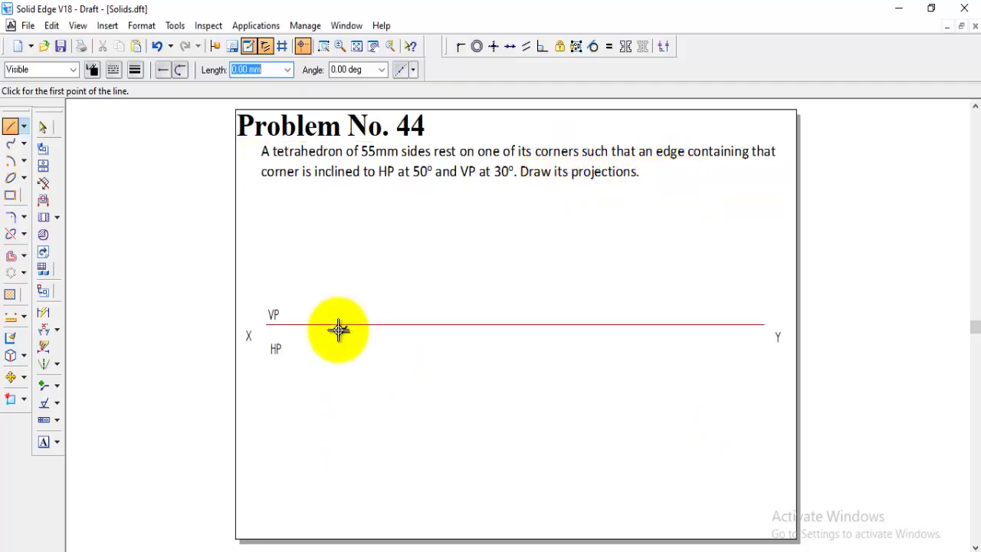
# - Run the nSidePolygon.exe macro
pyautogui.click(249, 29)
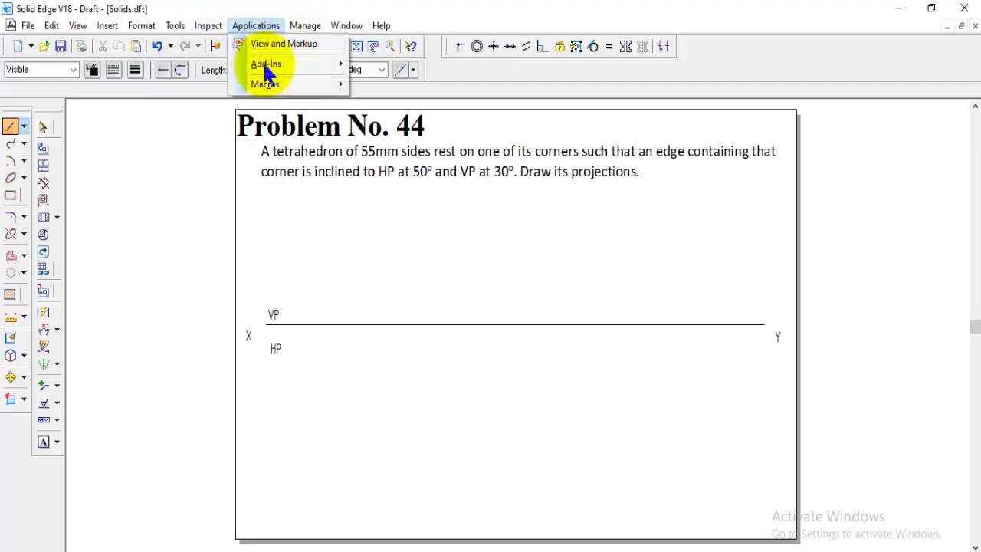
pyautogui.moveTo(301, 85)
pyautogui.click(385, 86)
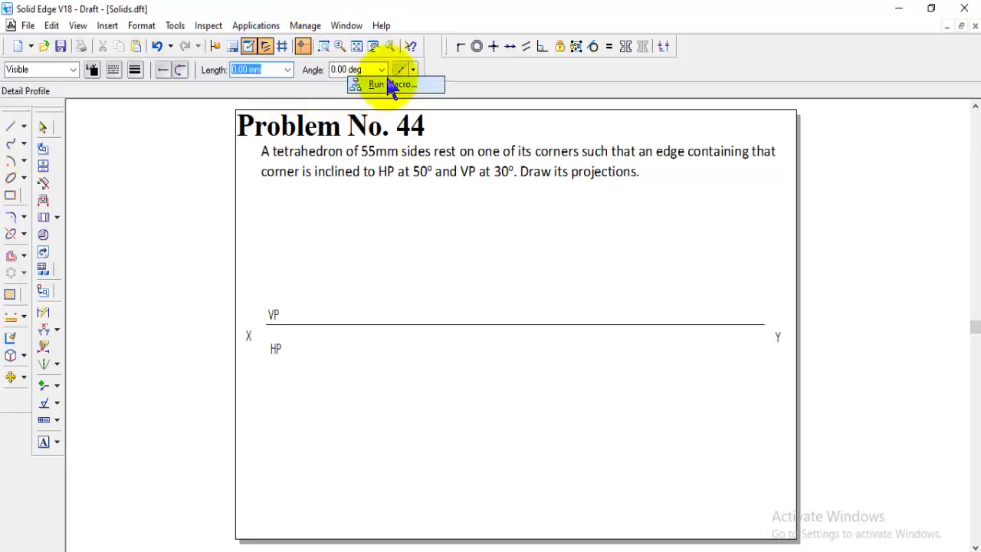
pyautogui.scroll(-1, 398, 253)
pyautogui.click(399, 299)
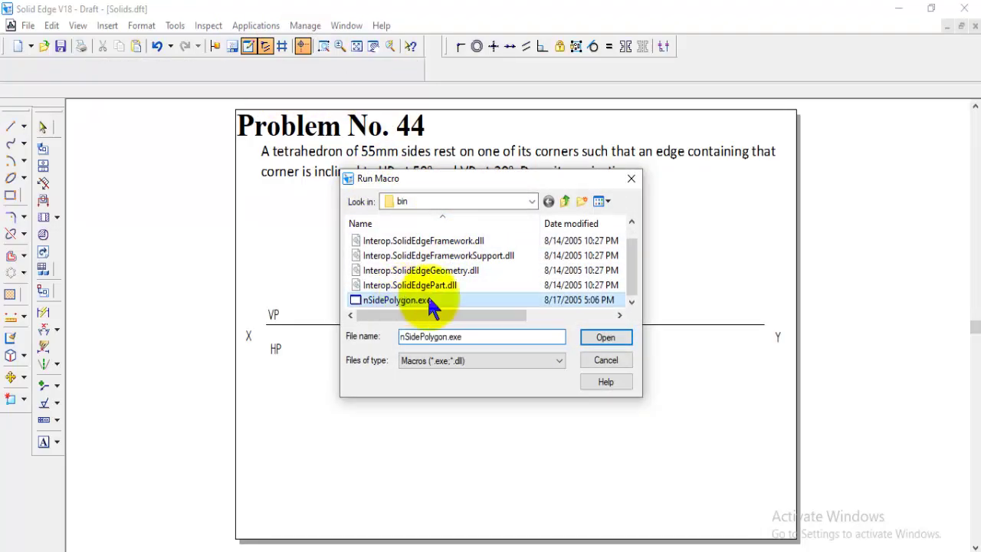
pyautogui.click(605, 338)
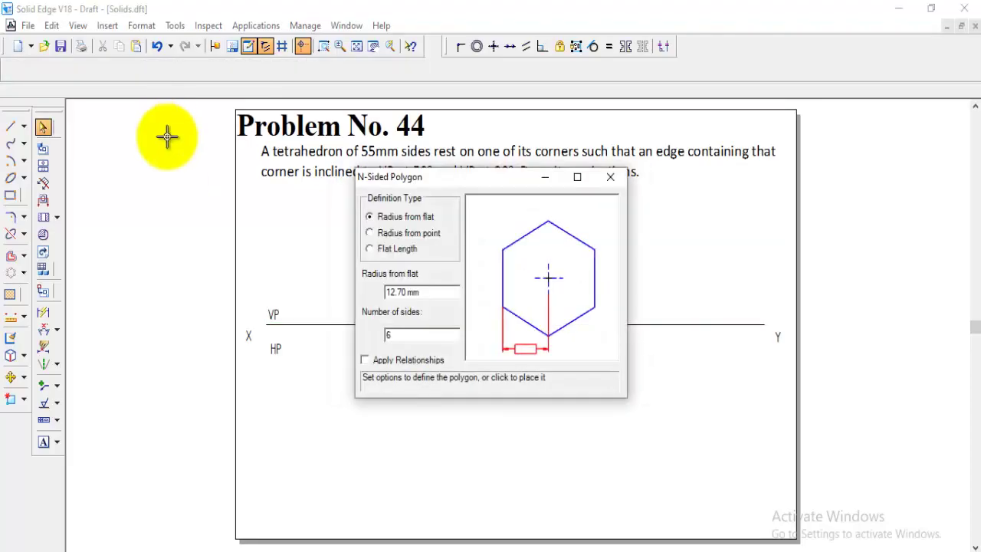
# - Place a three-sided polygon defined by a flat length of 55 mm below the XY line, near its X end
pyautogui.click(370, 249)
pyautogui.moveTo(419, 292); pyautogui.dragTo(365, 296)
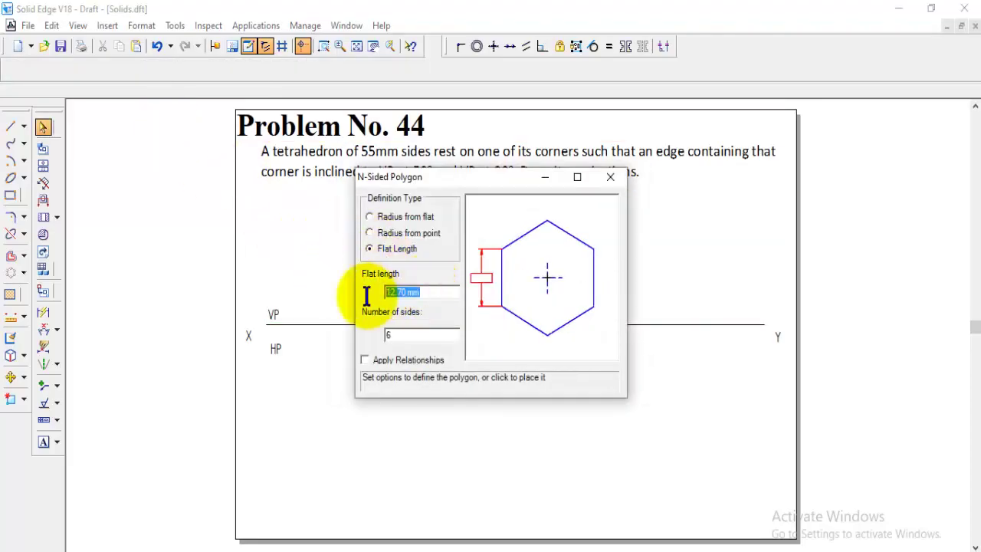
pyautogui.write('55')
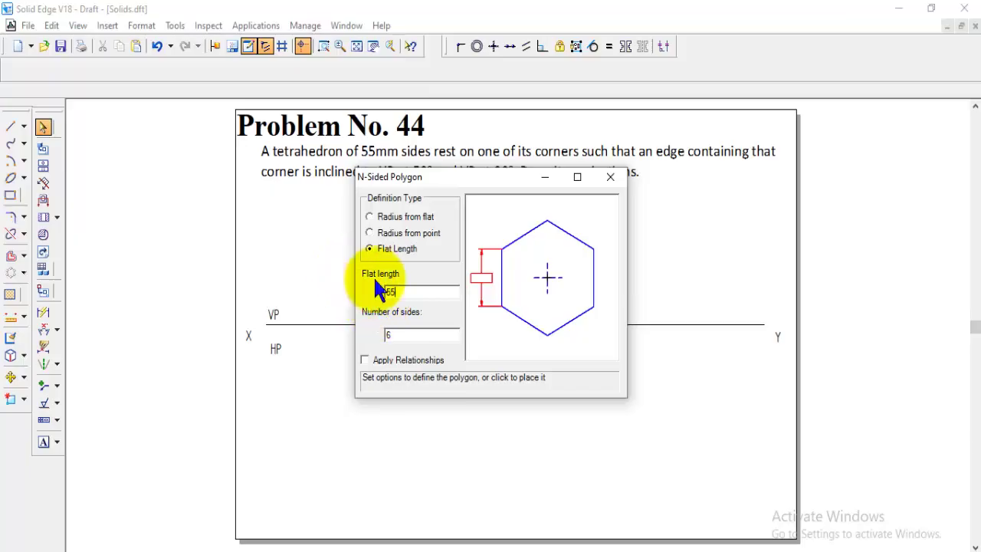
pyautogui.moveTo(399, 335); pyautogui.dragTo(365, 337)
pyautogui.write('3')
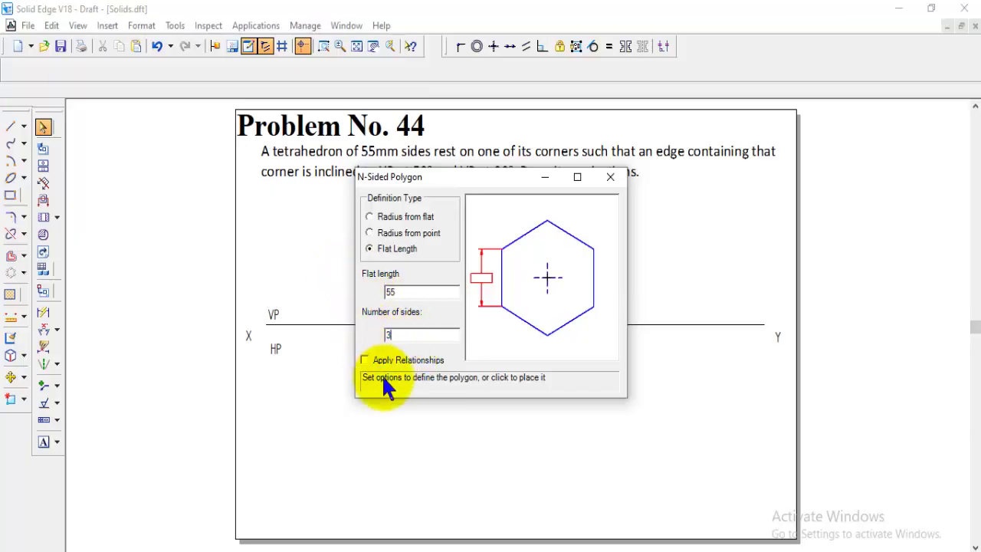
pyautogui.click(343, 405)
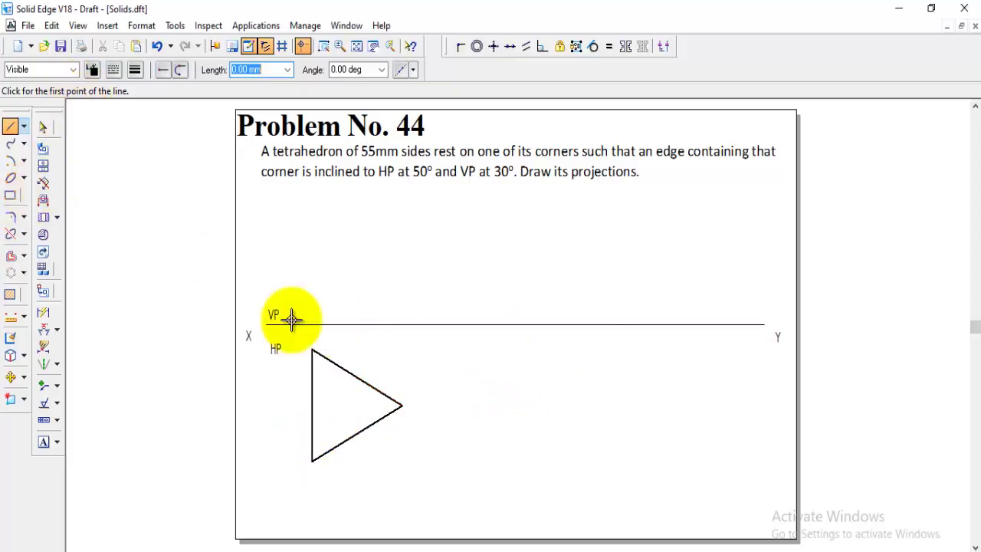
# - Draw lines from the triangle's upper and right corners to the opposite sides' midpoints, and join the lower corner to their intersection
pyautogui.click(312, 351)
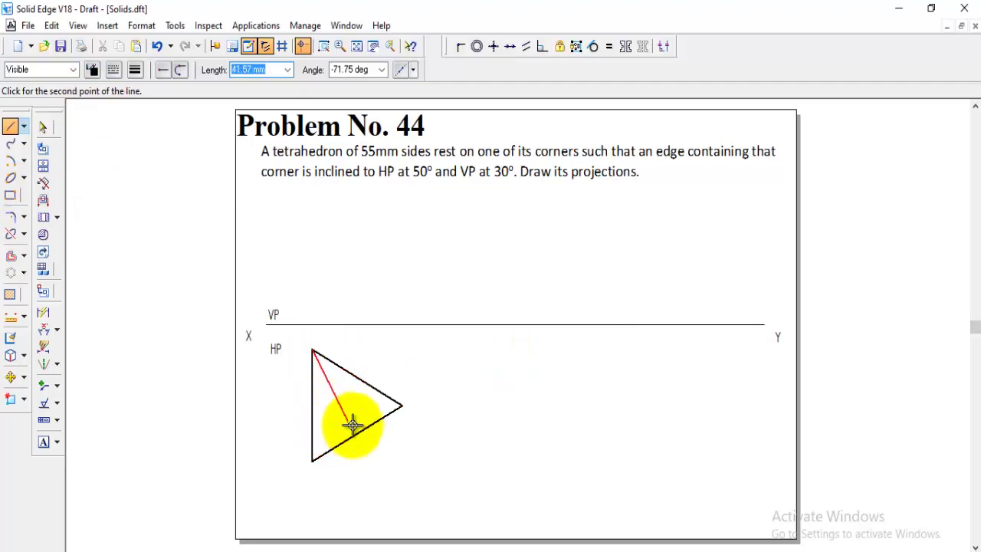
pyautogui.click(358, 432)
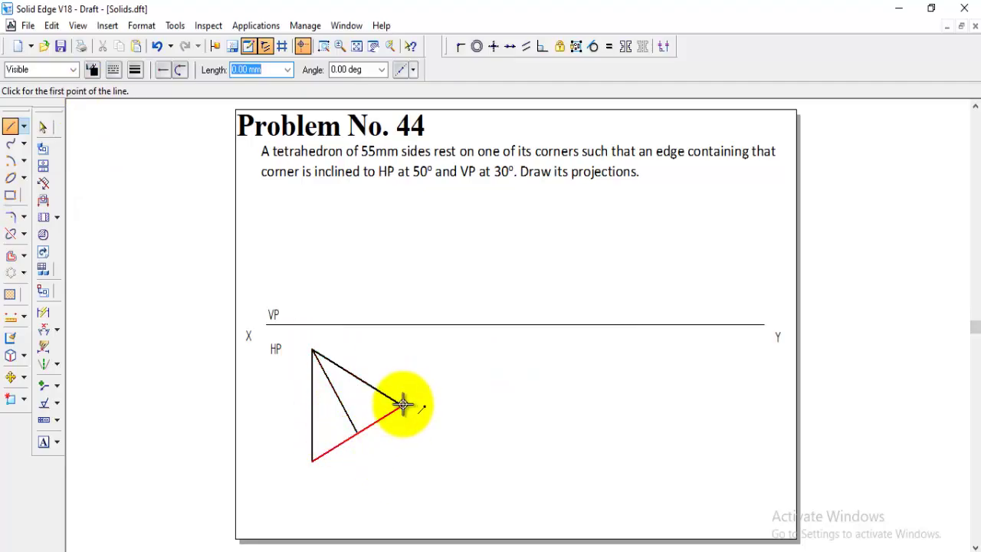
pyautogui.click(403, 406)
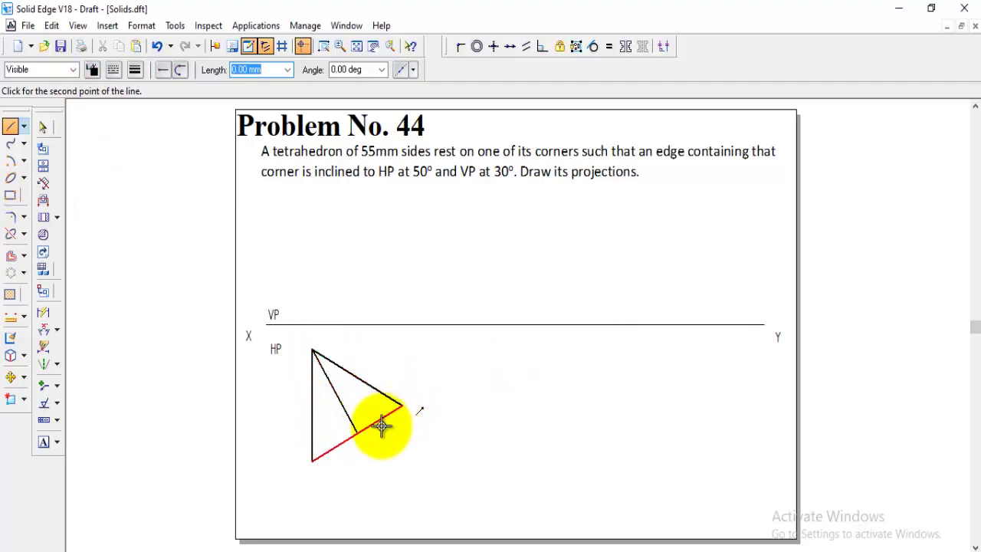
pyautogui.click(312, 405)
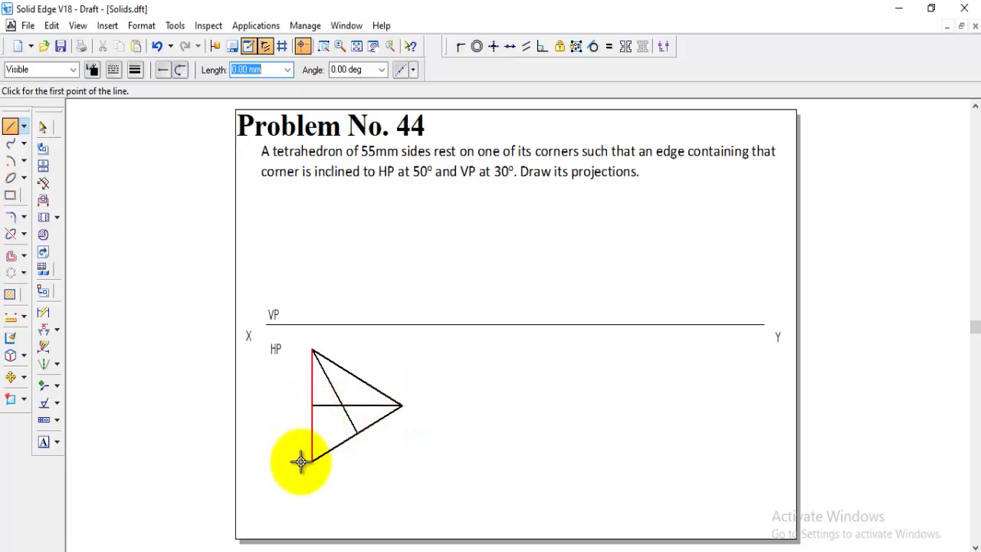
pyautogui.click(341, 406)
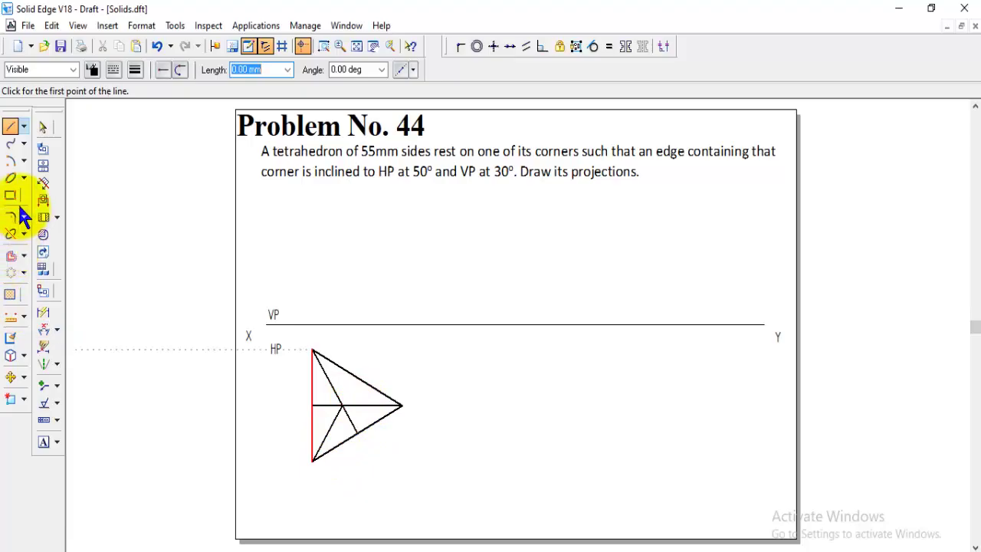
# - Trim the two median segments extending beyond the triangle's centre, leaving only the lines from each corner to the centre
pyautogui.click(24, 232)
pyautogui.click(62, 239)
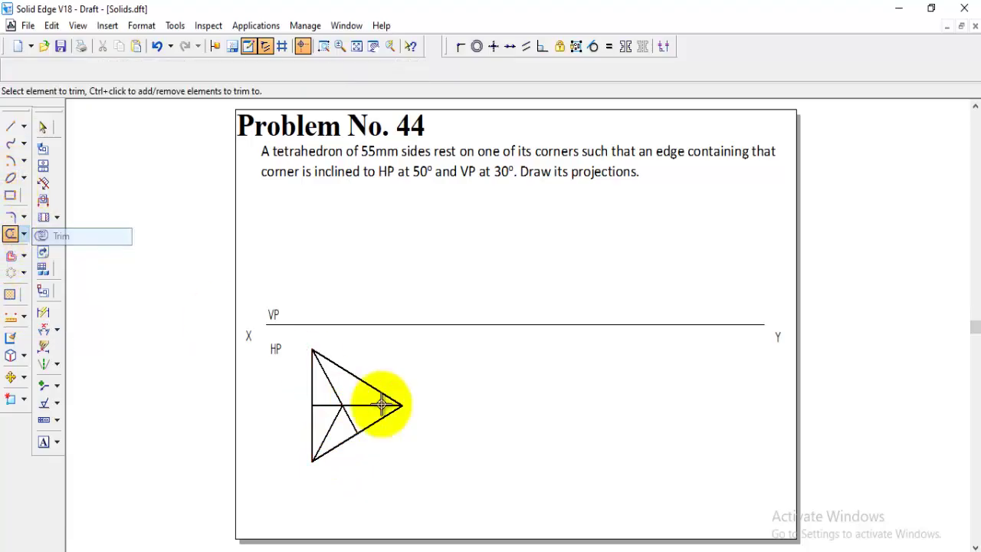
pyautogui.click(351, 424)
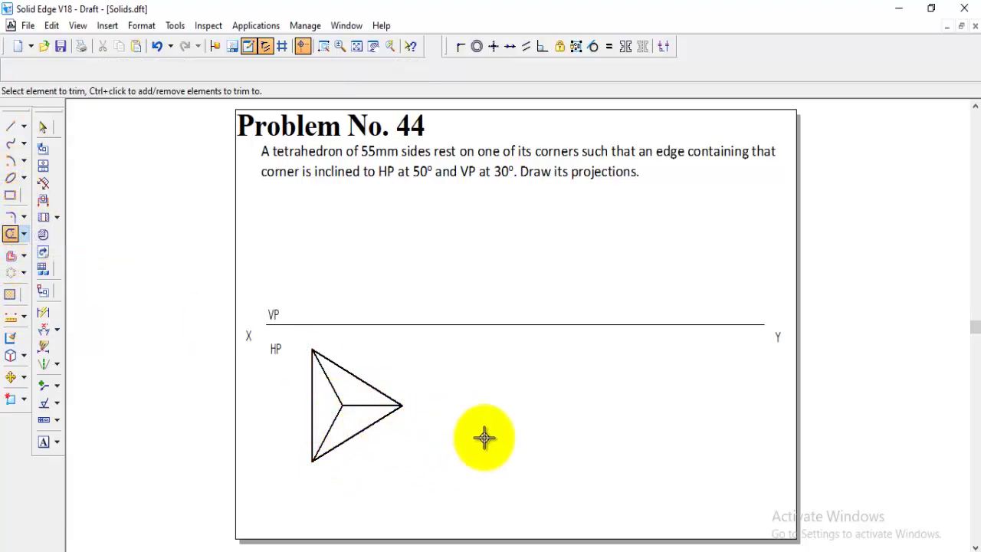
# - Label the triangle's upper corner a, lower corner b and right corner c, and its centre o(o,)
pyautogui.click(44, 441)
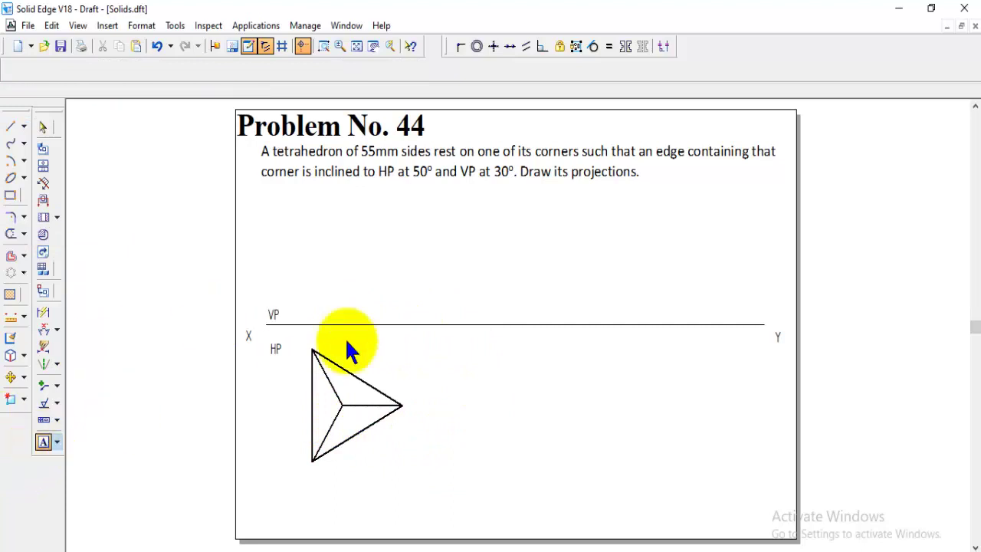
pyautogui.click(296, 341)
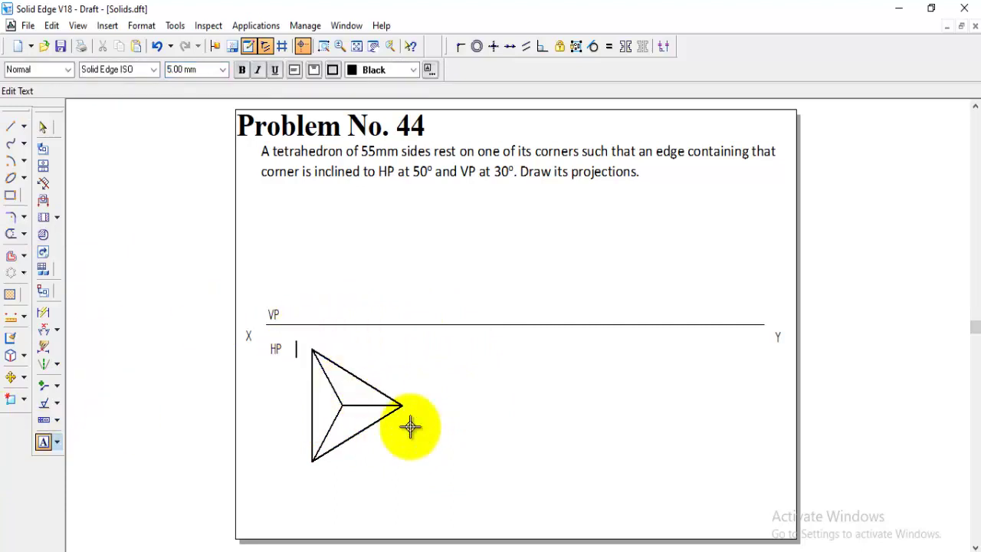
pyautogui.write('a')
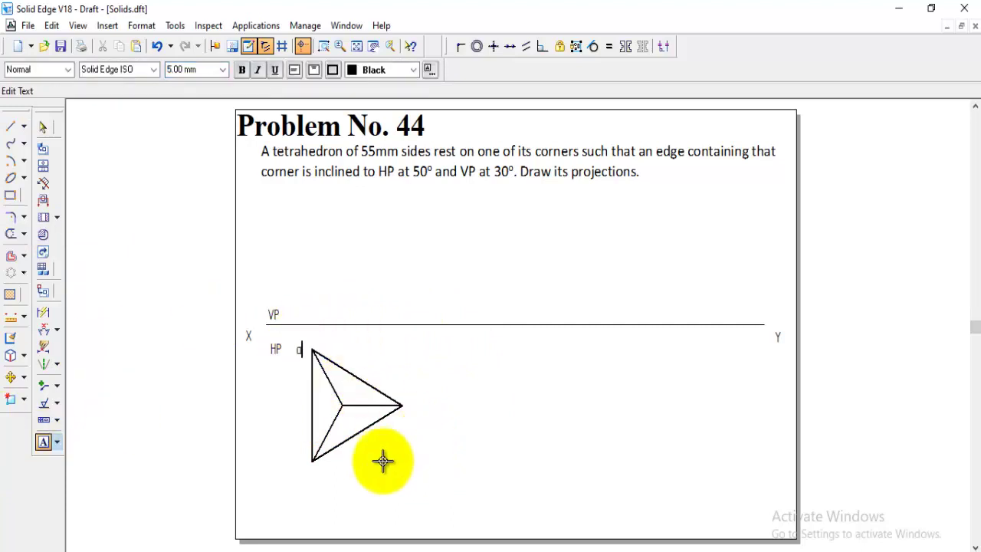
pyautogui.click(292, 476)
pyautogui.write('b')
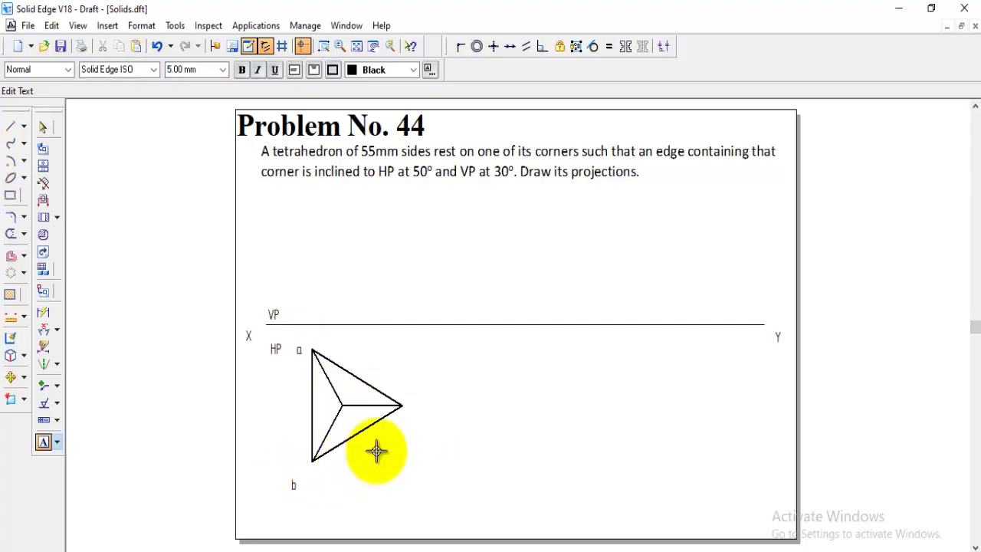
pyautogui.click(410, 385)
pyautogui.write('c')
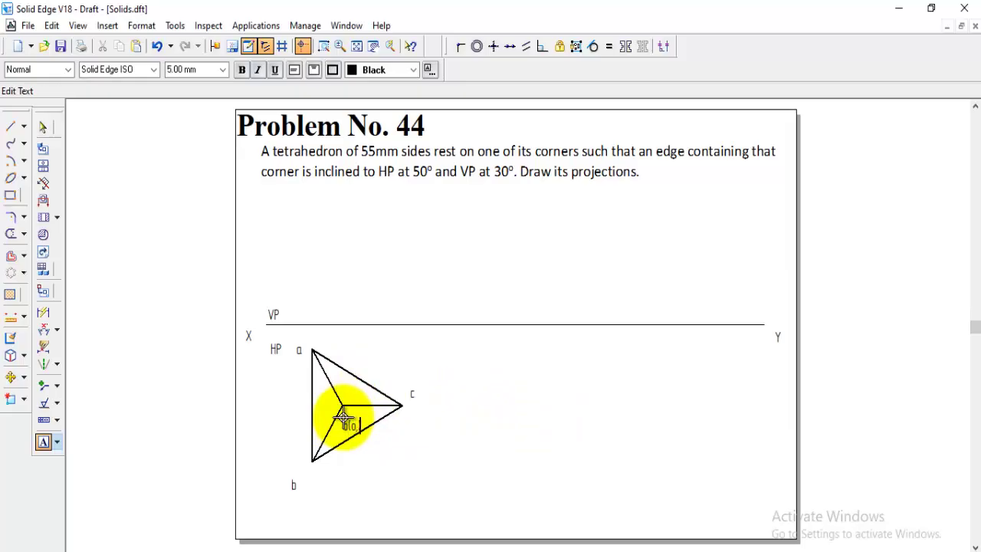
# - Draw vertical projectors in the Normal line style from corner a, the centre and corner c up to the XY line
pyautogui.click(9, 129)
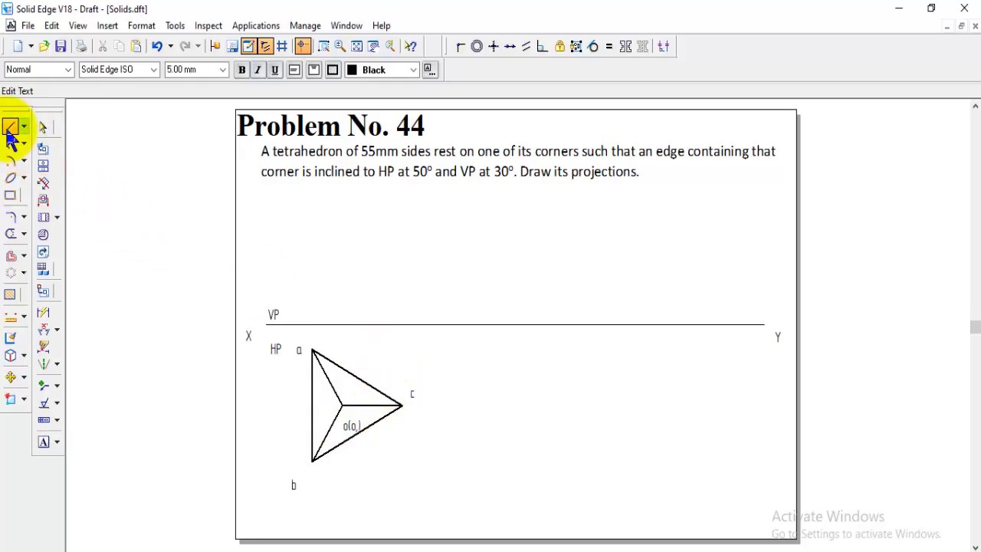
pyautogui.click(72, 70)
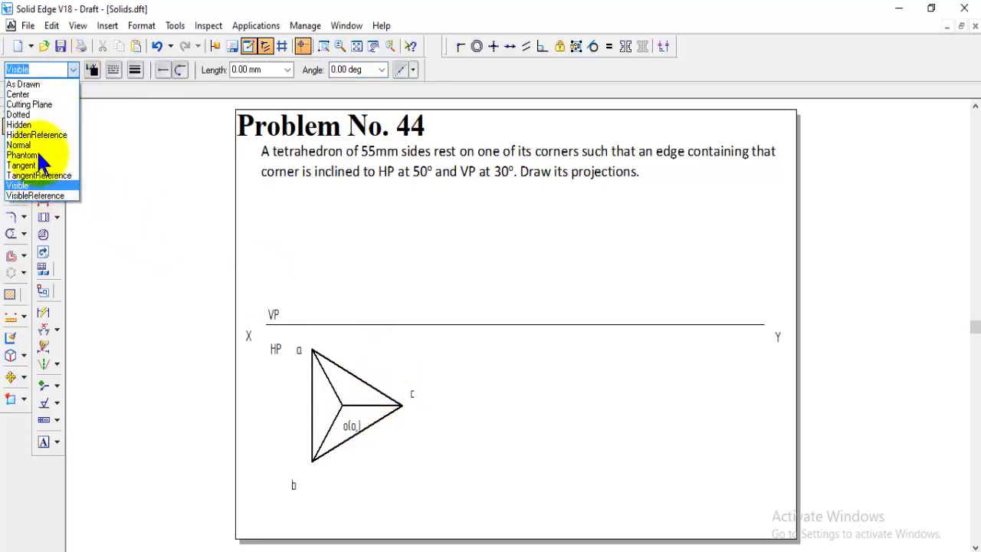
pyautogui.click(31, 145)
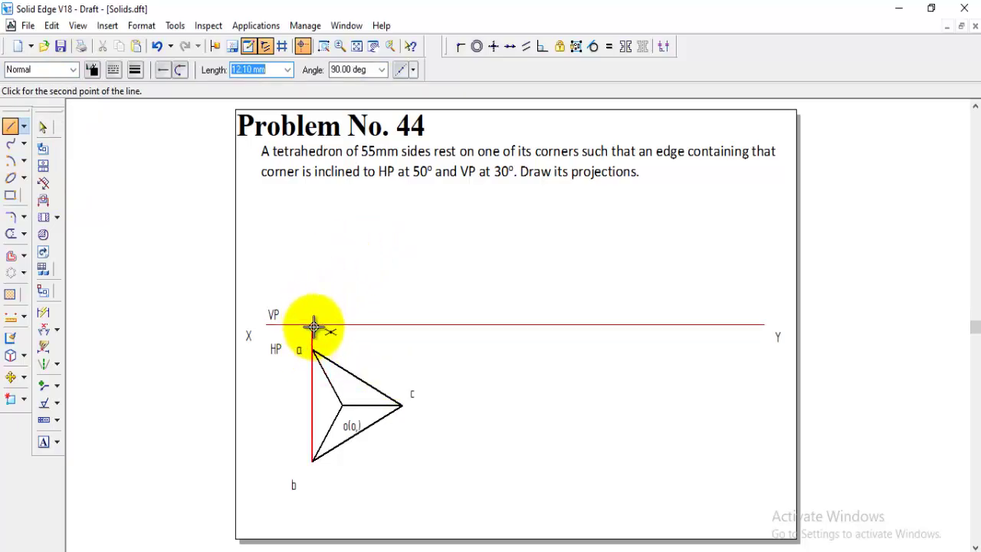
pyautogui.click(313, 324)
pyautogui.click(342, 405)
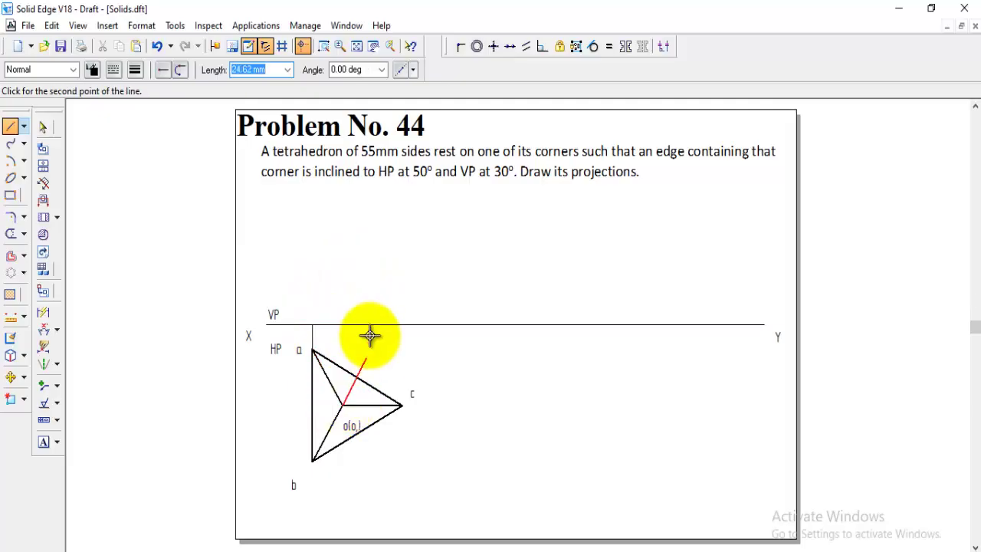
pyautogui.click(342, 325)
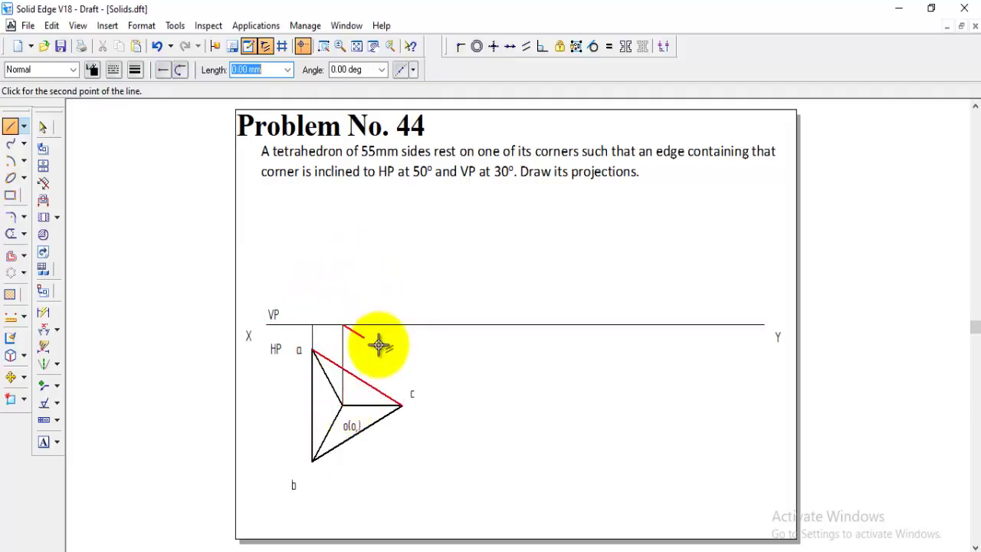
pyautogui.click(403, 405)
pyautogui.click(402, 325)
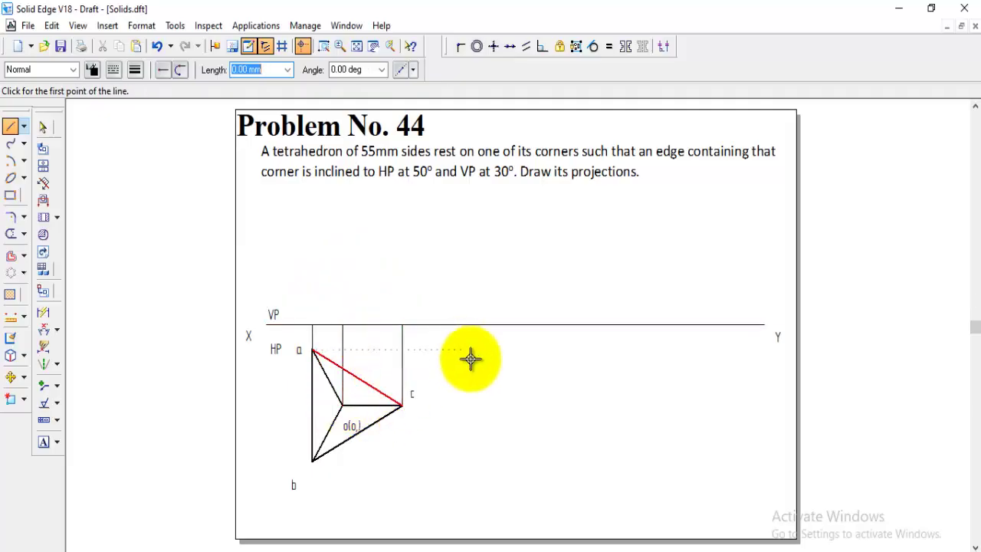
# - Draw a vertical axis about 62 mm long in the Center line style, upward from where the centre's projector meets the XY line
pyautogui.click(73, 70)
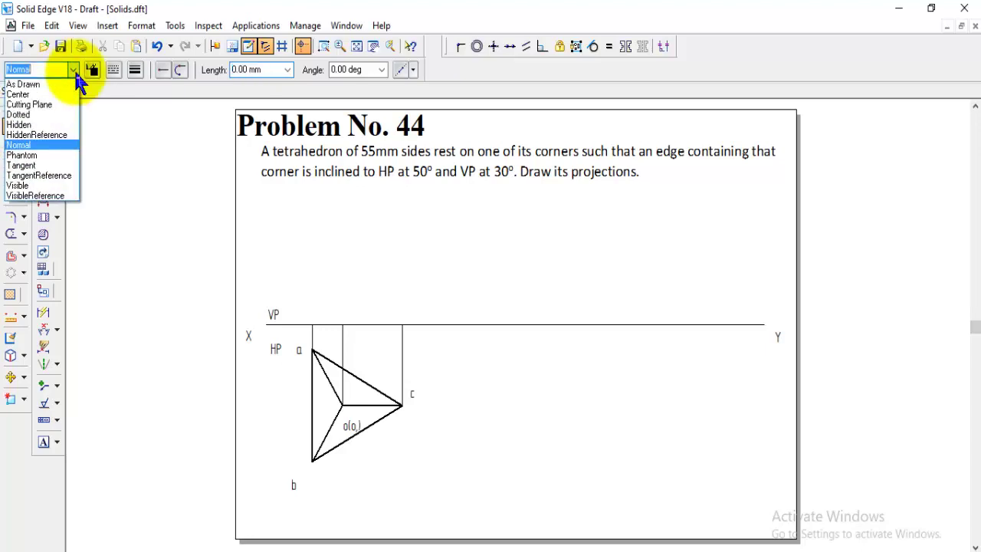
pyautogui.click(31, 94)
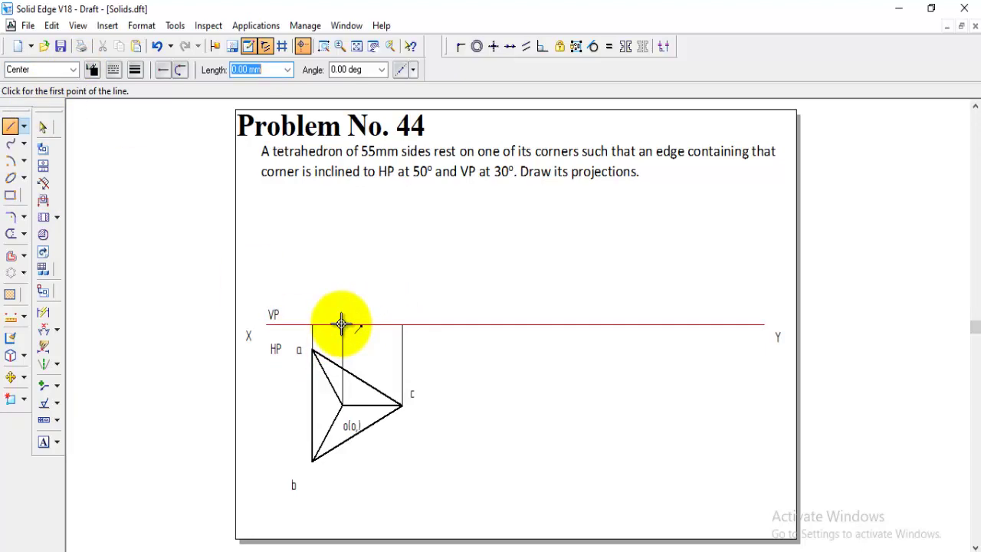
pyautogui.click(342, 324)
pyautogui.click(343, 197)
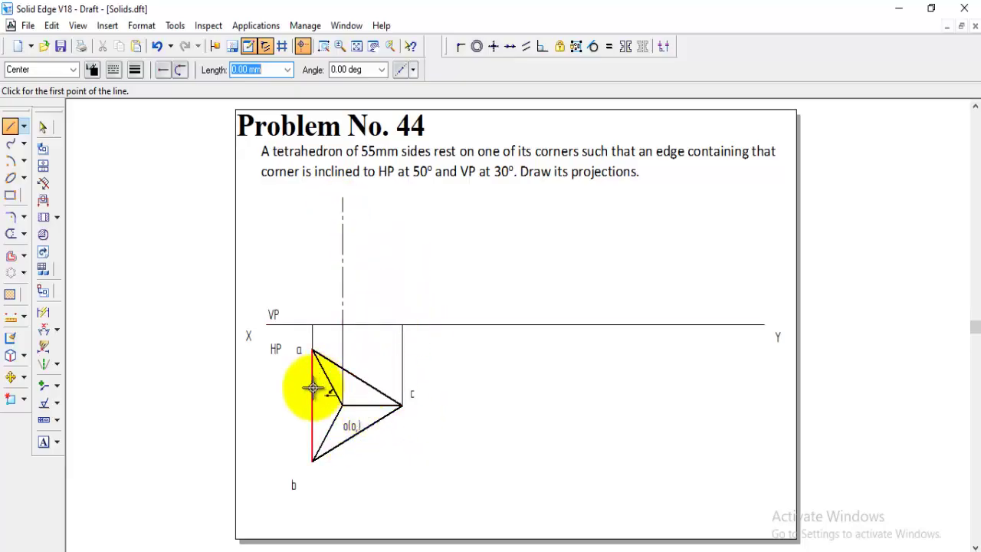
# - Dimension the triangle's vertical side ab, placing the dimension outside the triangle
pyautogui.click(43, 312)
pyautogui.click(310, 400)
pyautogui.click(292, 405)
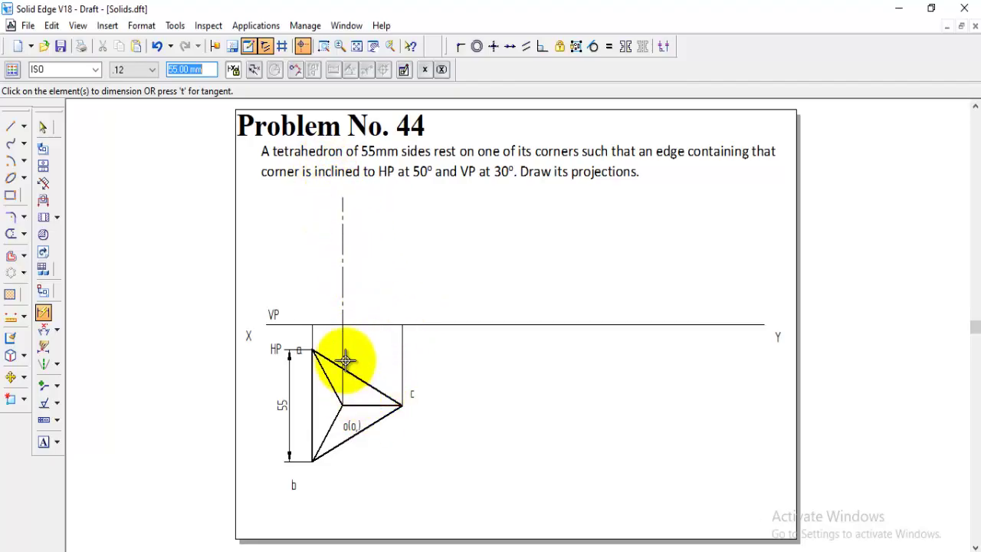
# - Cut the axis with a 55 mm radius arc in Normal style, centred where c's projector meets XY, and label the intersection o'
pyautogui.click(10, 160)
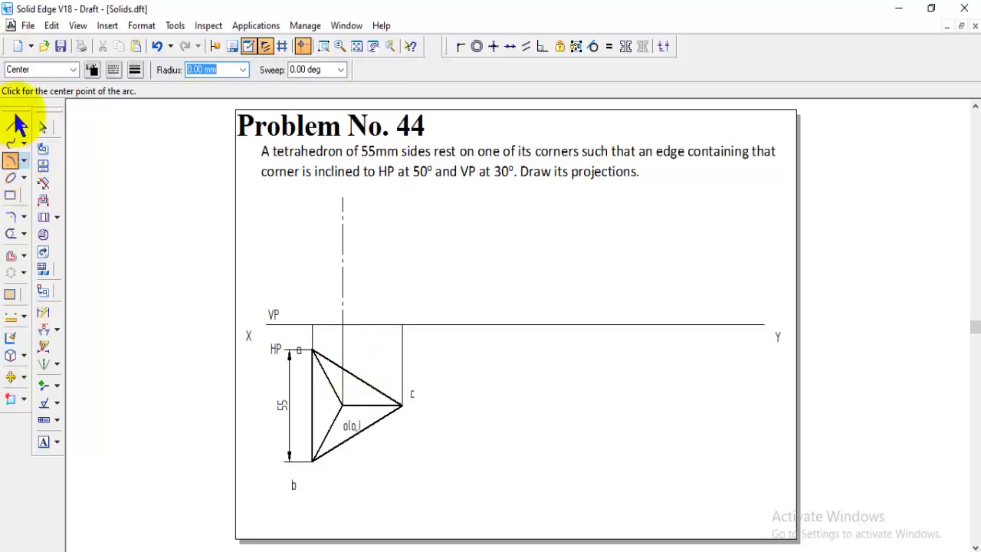
pyautogui.click(73, 67)
pyautogui.click(75, 70)
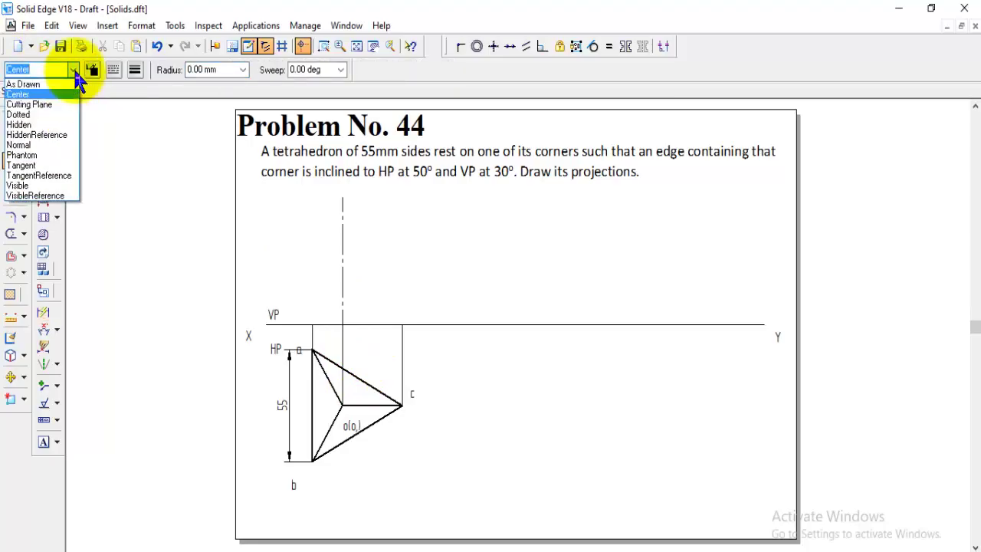
pyautogui.click(51, 146)
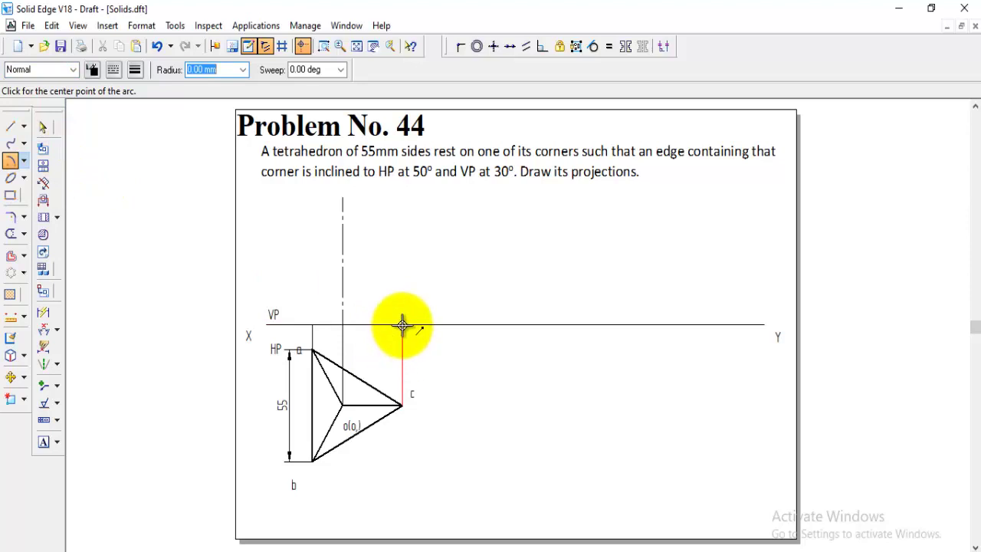
pyautogui.click(403, 325)
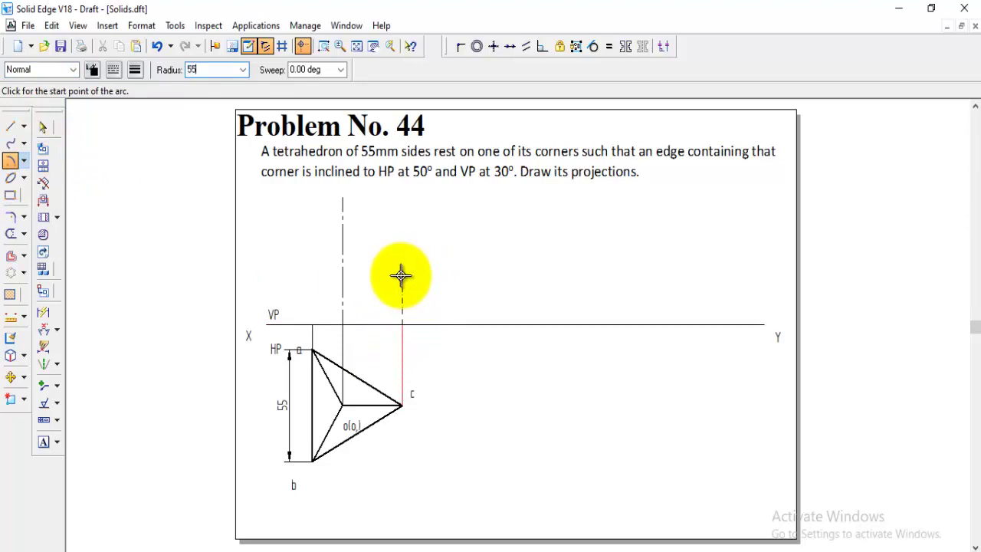
pyautogui.write('55')
pyautogui.press('Tab')
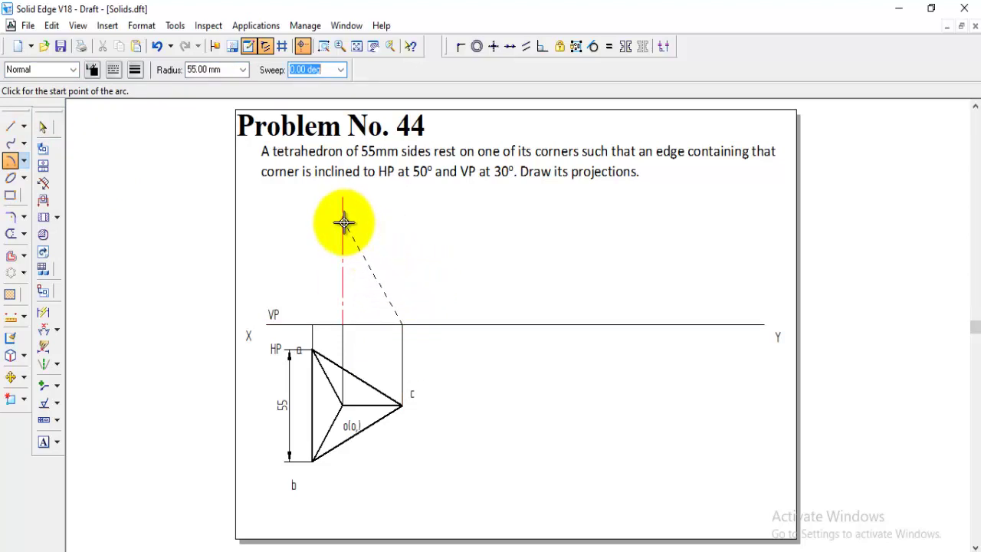
pyautogui.rightClick(359, 216)
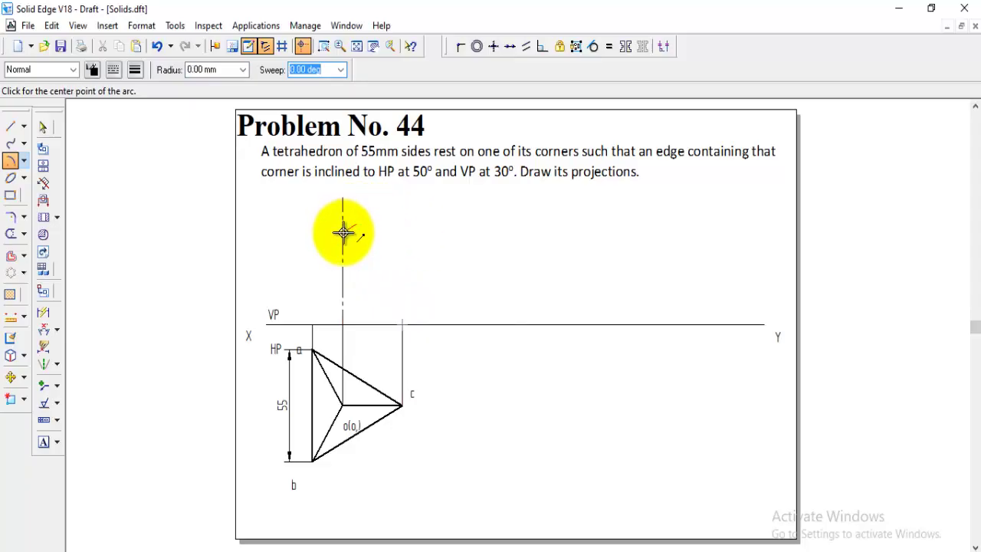
pyautogui.click(44, 442)
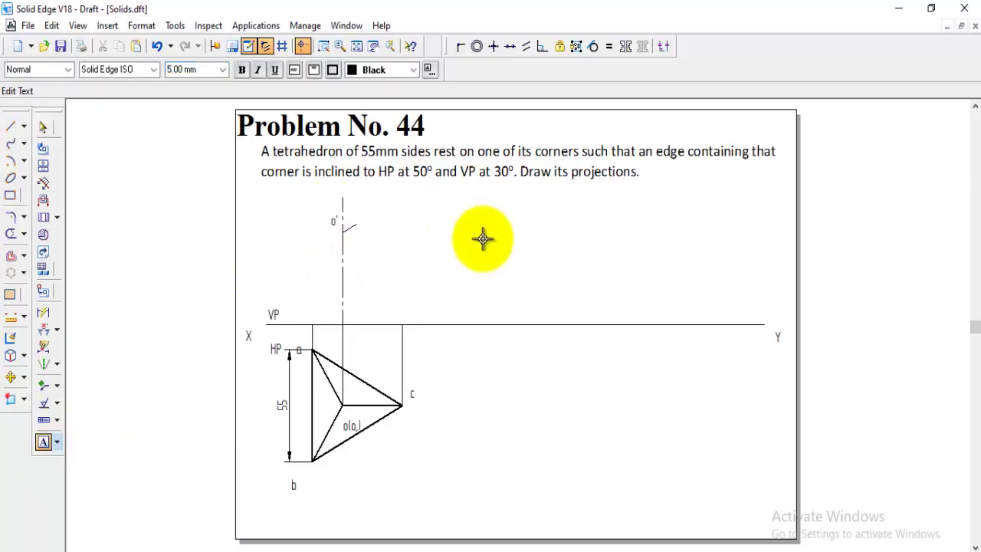
# - Draw the front-view triangle in the Visible line style, joining o' to the XY ends of the projectors from a and c
pyautogui.click(12, 127)
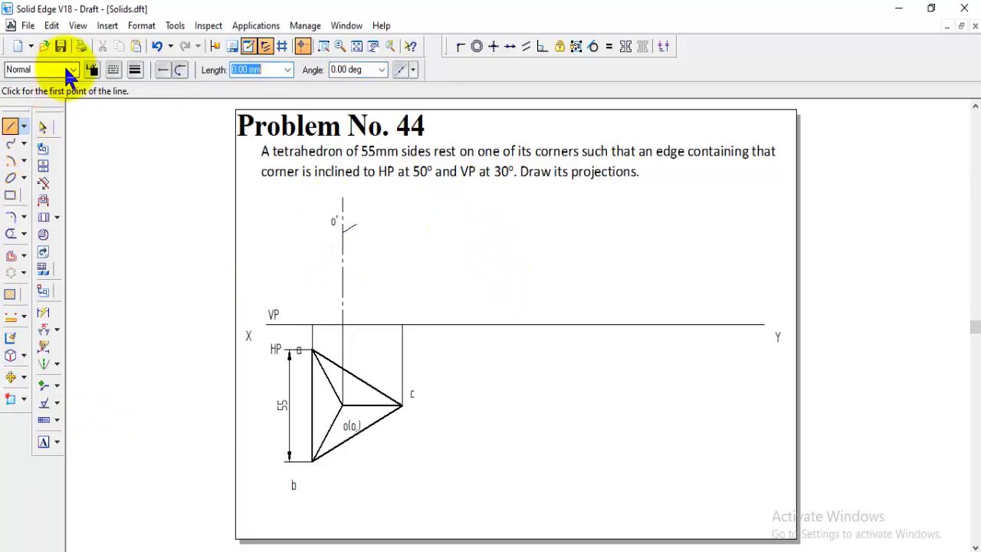
pyautogui.click(71, 68)
pyautogui.click(38, 185)
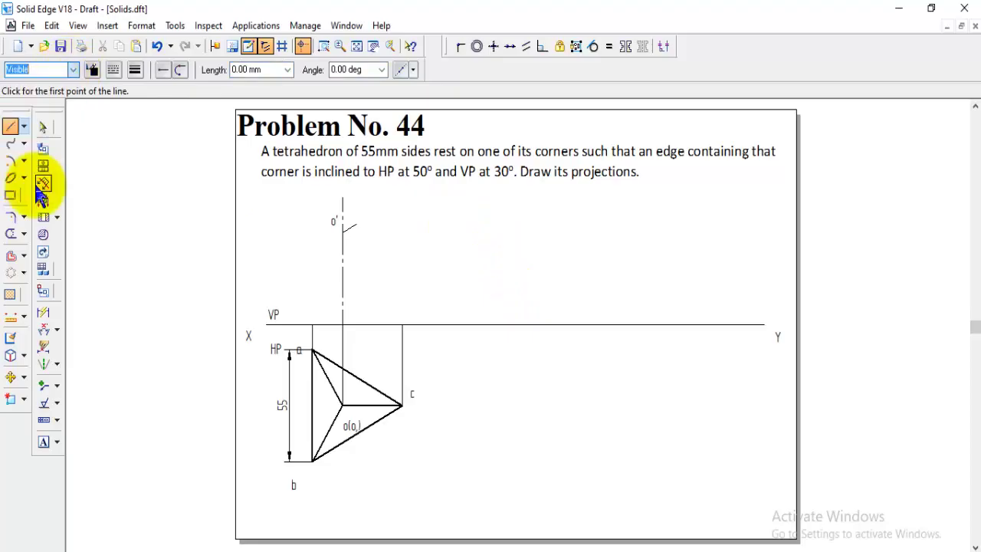
pyautogui.click(341, 232)
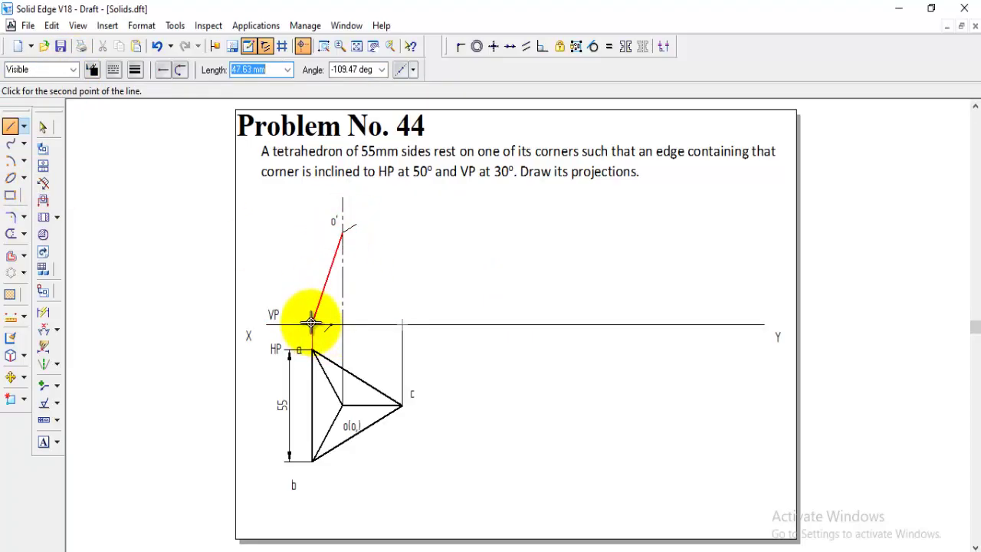
pyautogui.click(312, 324)
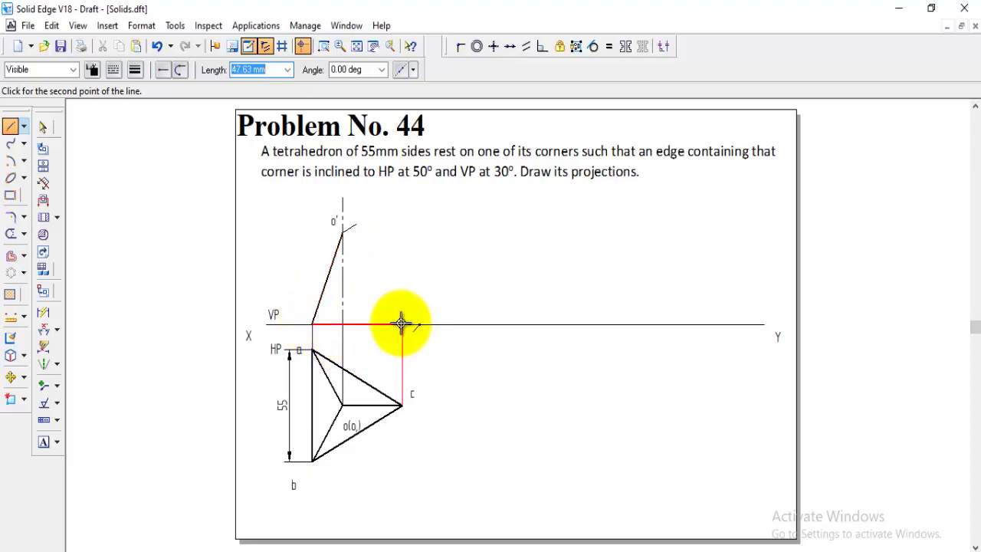
pyautogui.click(403, 324)
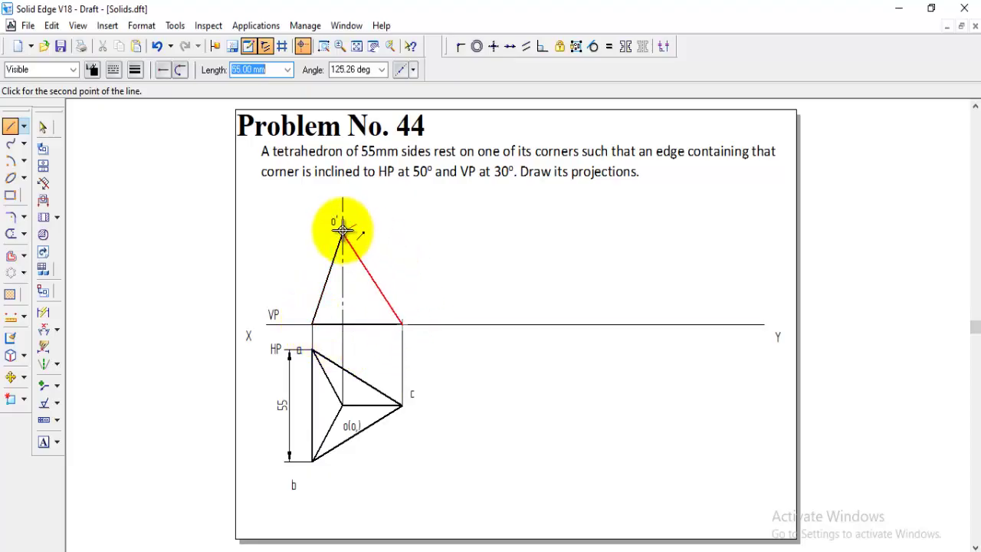
pyautogui.click(342, 231)
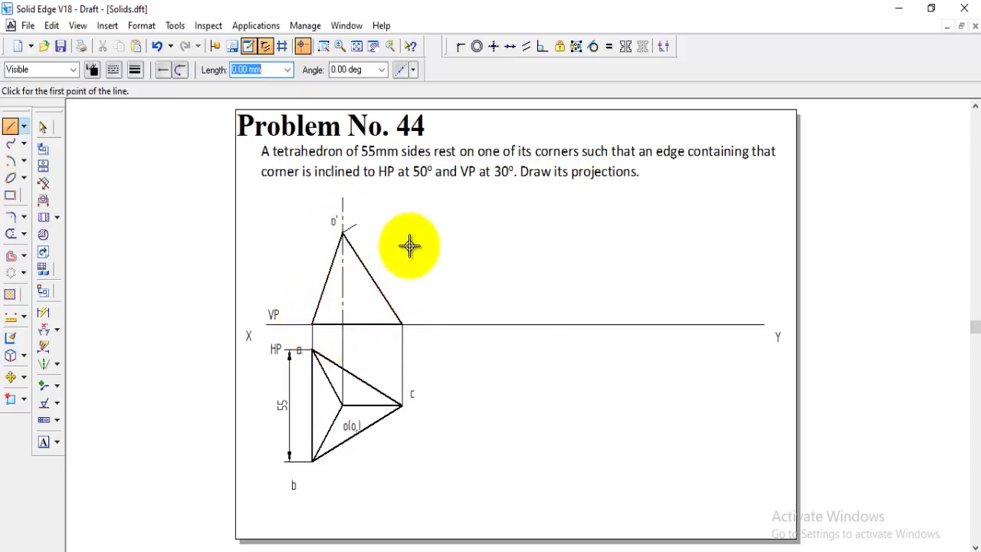
# - Dimension the length of the vertical axis line, placing the dimension beside the front view
pyautogui.click(45, 311)
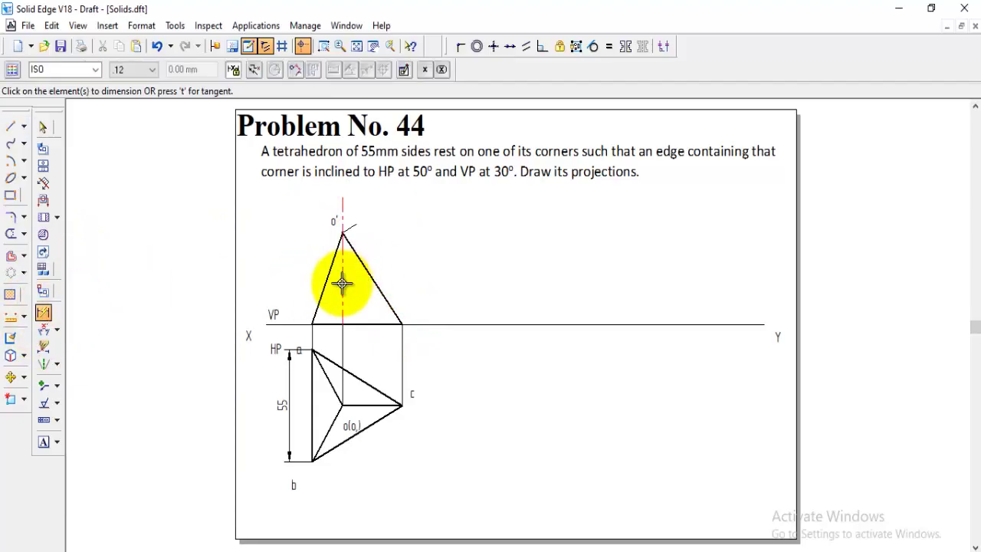
pyautogui.click(342, 279)
pyautogui.click(297, 281)
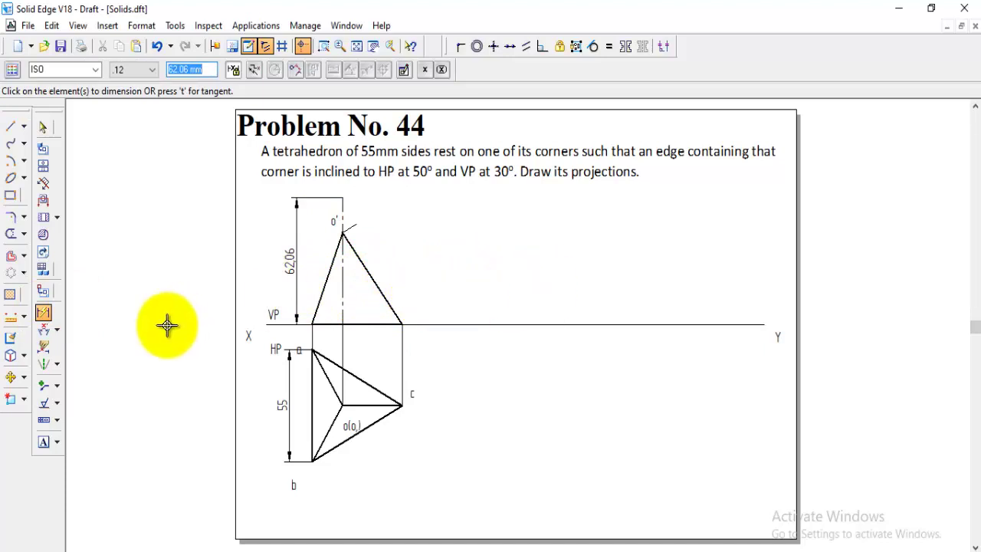
# - Label the front view's base points on the XY line b'(a'), o,' and c'
pyautogui.click(44, 443)
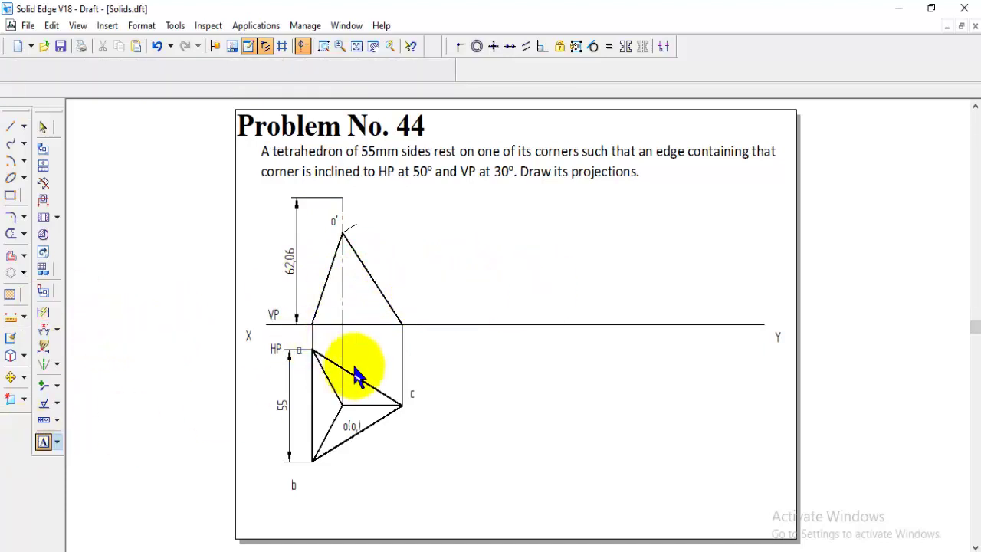
pyautogui.click(320, 308)
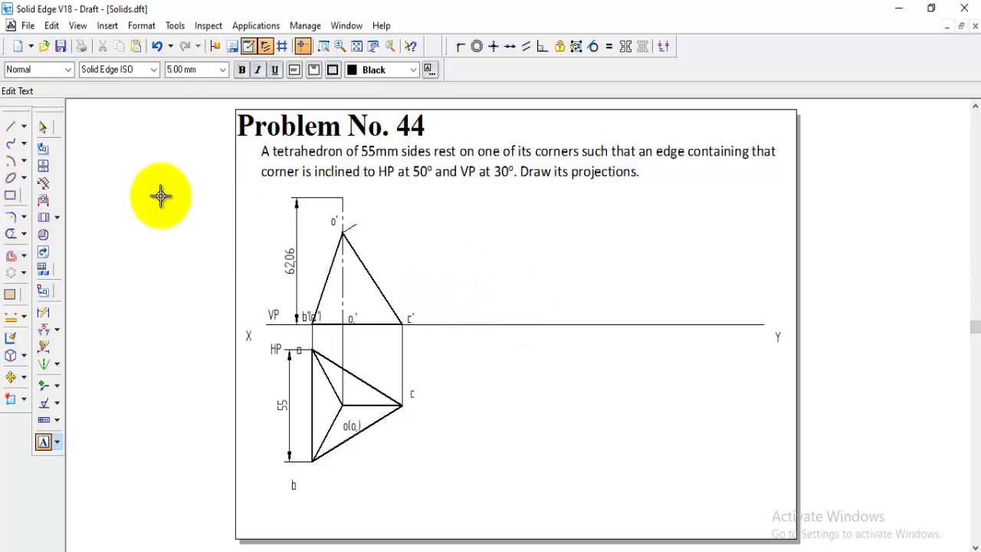
# - Shift the axis dimension farther from the front view and move the b'(a') label outside the triangle
pyautogui.click(42, 126)
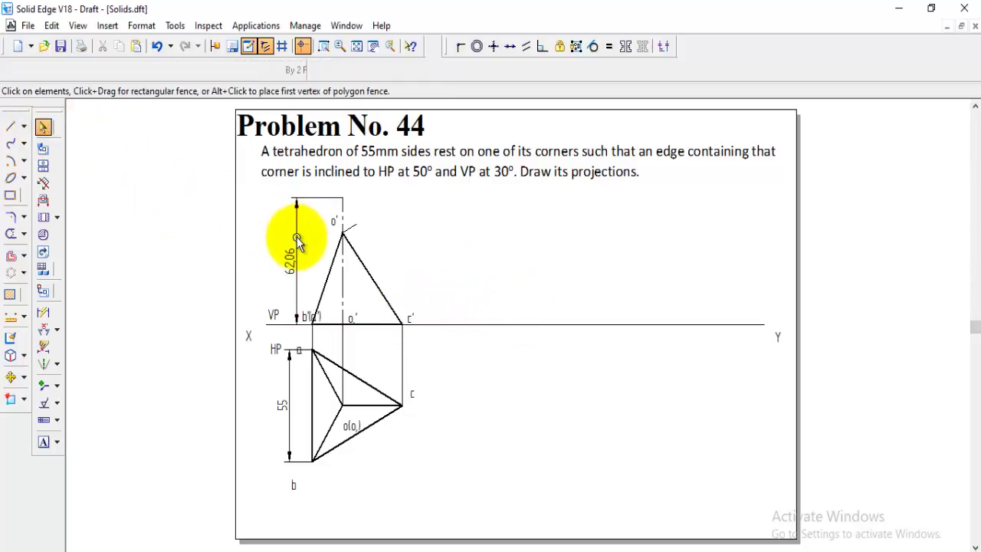
pyautogui.click(286, 238)
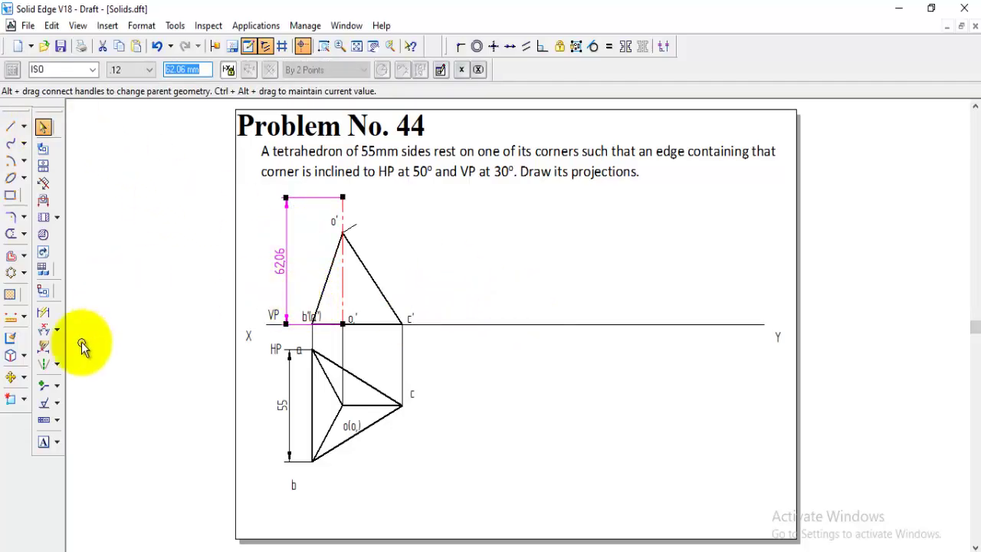
pyautogui.click(10, 377)
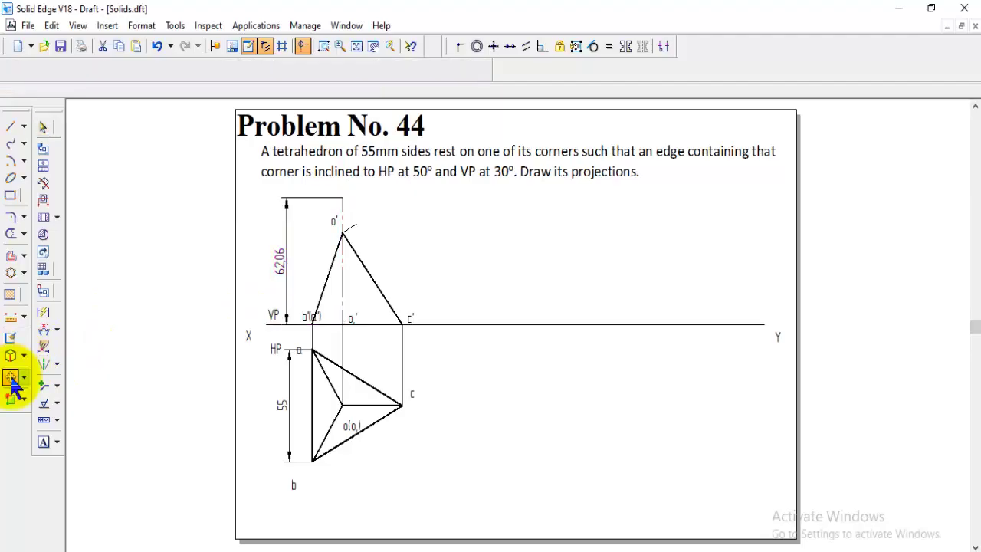
pyautogui.click(309, 316)
pyautogui.click(303, 332)
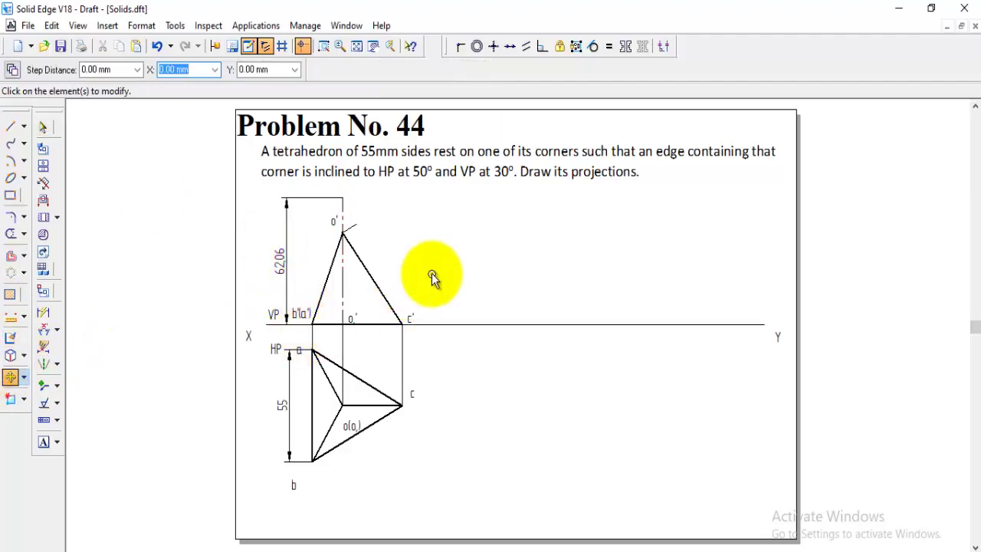
# - Copy the front-view triangle and its axis along XY to just beyond c', and trim the copied axis above the apex
pyautogui.click(10, 126)
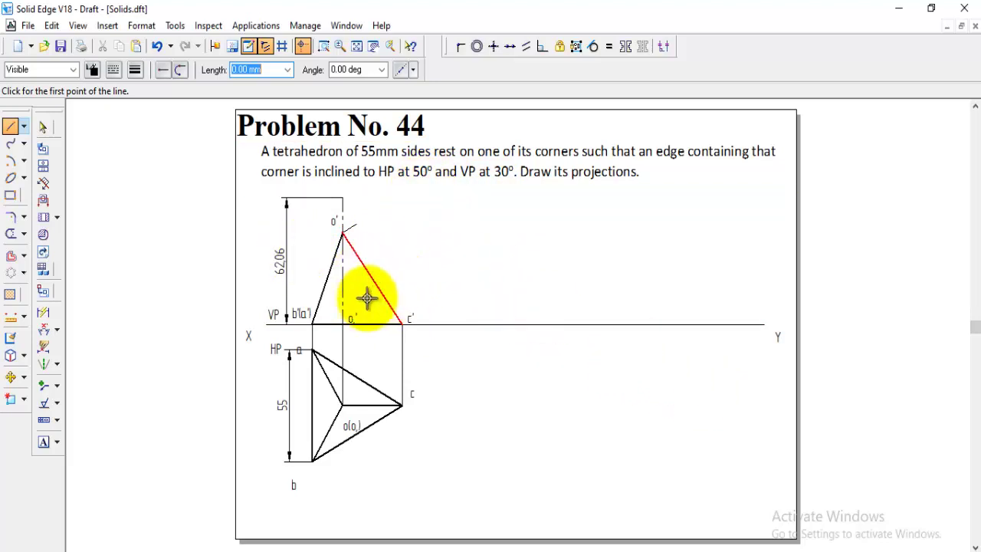
pyautogui.click(10, 378)
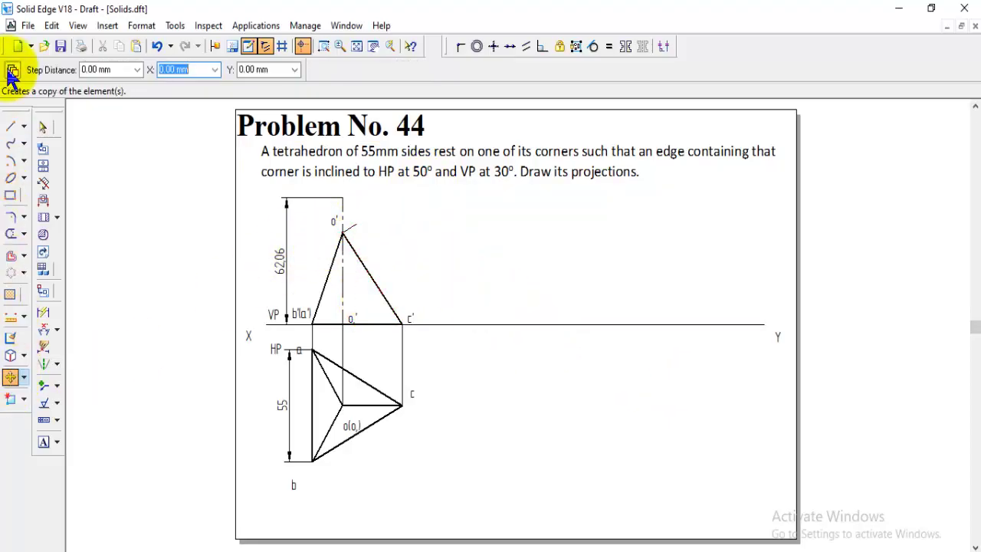
pyautogui.click(12, 70)
pyautogui.click(374, 283)
pyautogui.click(330, 275)
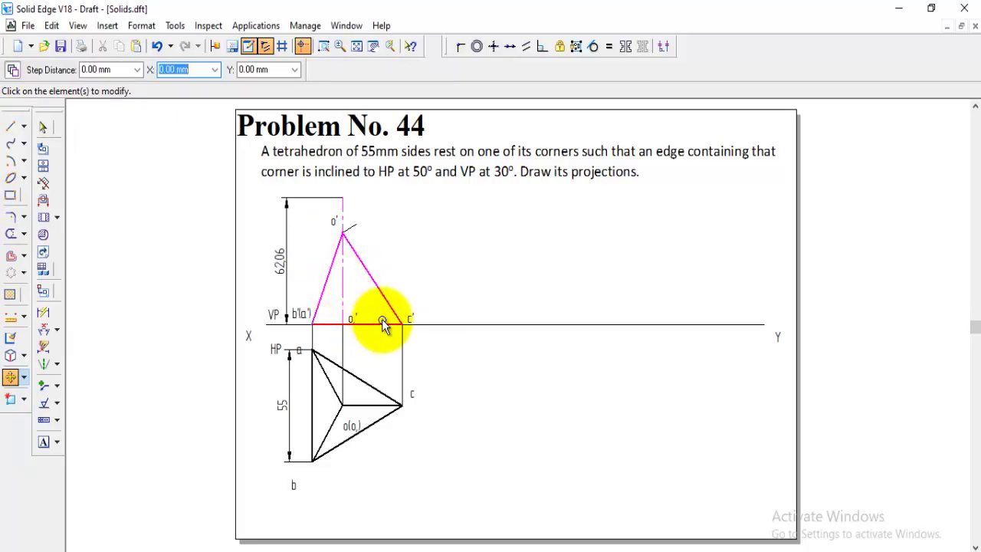
pyautogui.rightClick(410, 322)
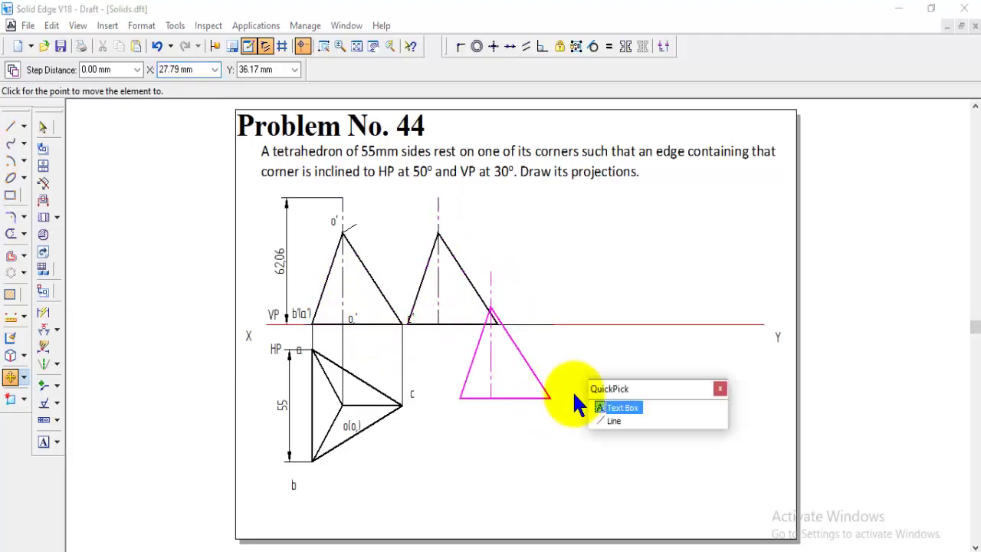
pyautogui.rightClick(547, 395)
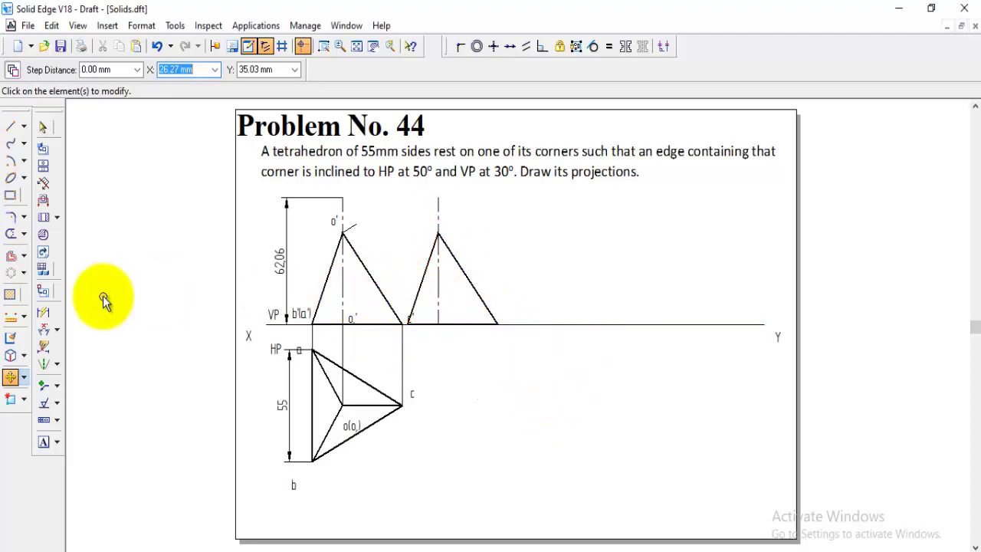
pyautogui.click(12, 235)
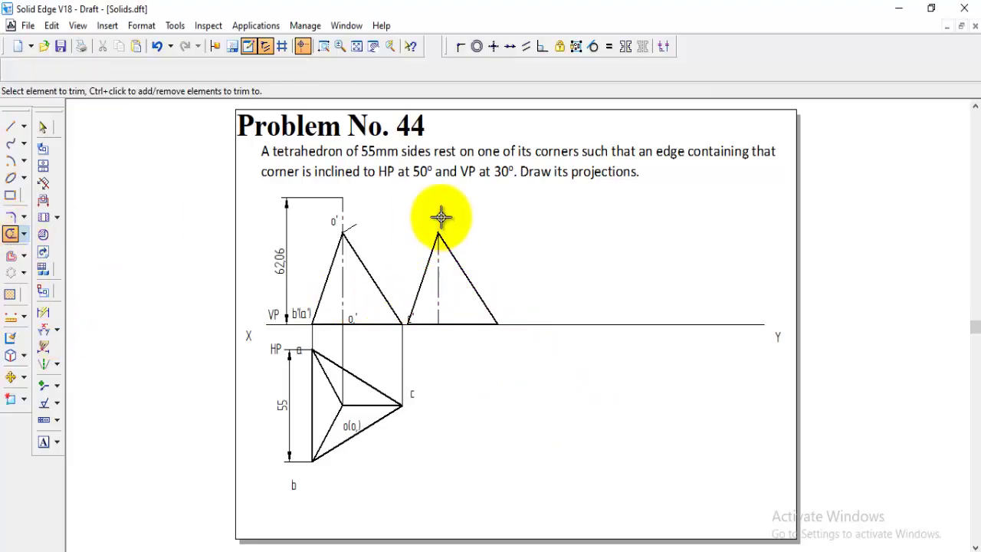
# - Rotate the copied front-view triangle and its axis about its c' corner on XY to a position angle of 50°
pyautogui.click(25, 378)
pyautogui.click(69, 393)
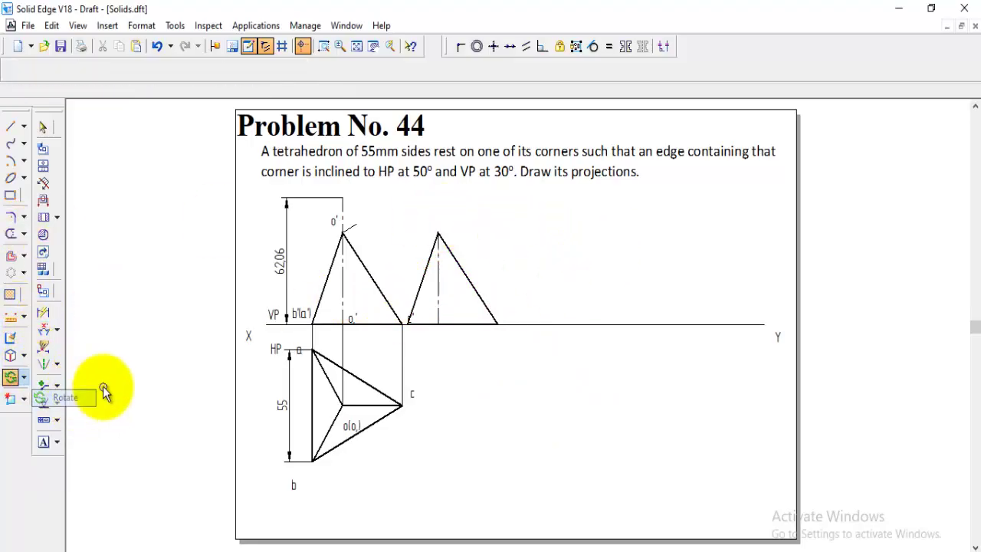
pyautogui.click(471, 282)
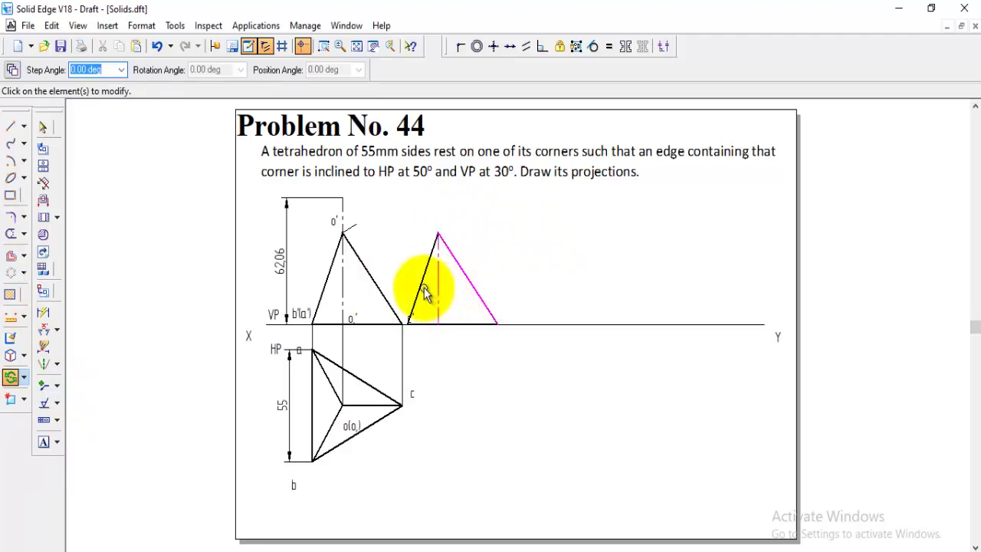
pyautogui.click(423, 293)
pyautogui.rightClick(454, 353)
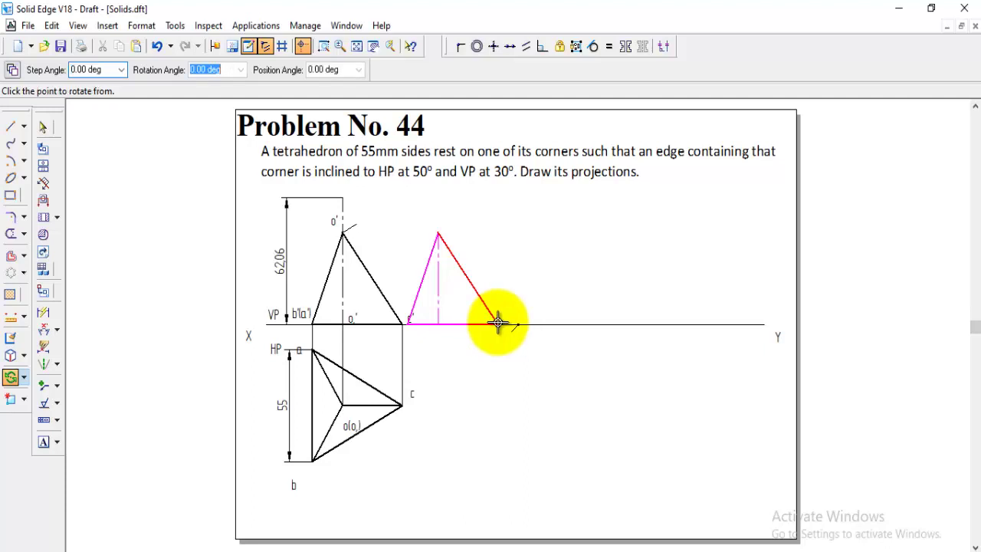
pyautogui.click(438, 232)
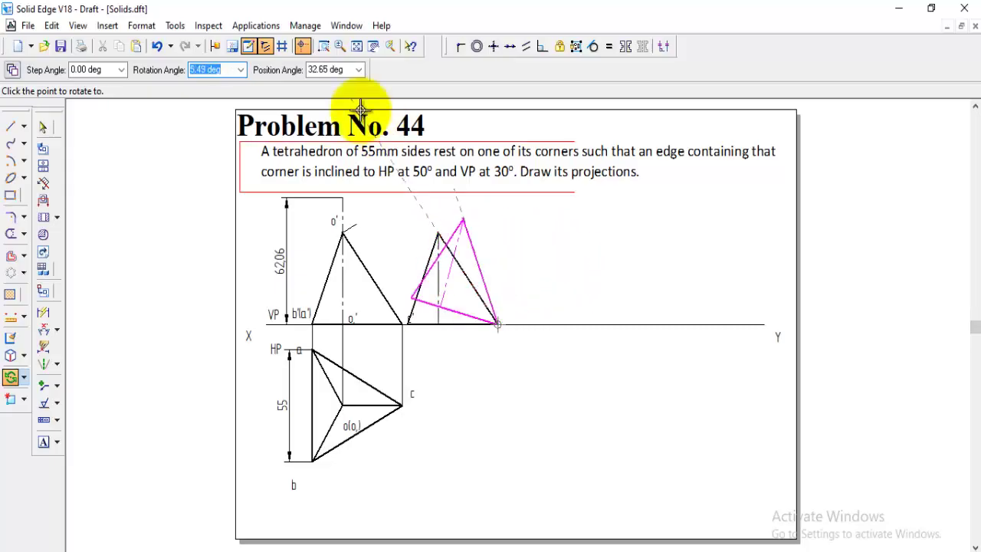
pyautogui.click(325, 71)
pyautogui.write('5')
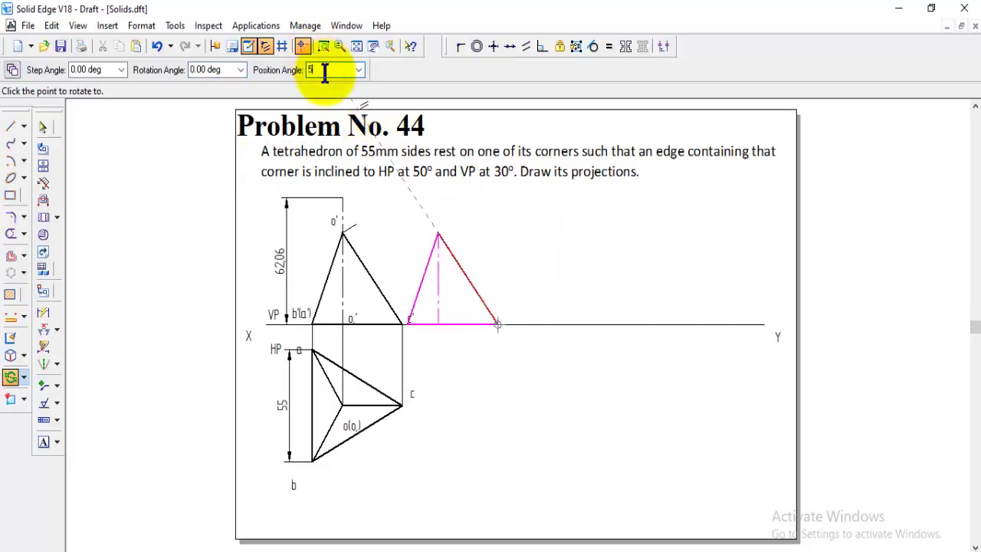
pyautogui.write('0')
pyautogui.press('Return')
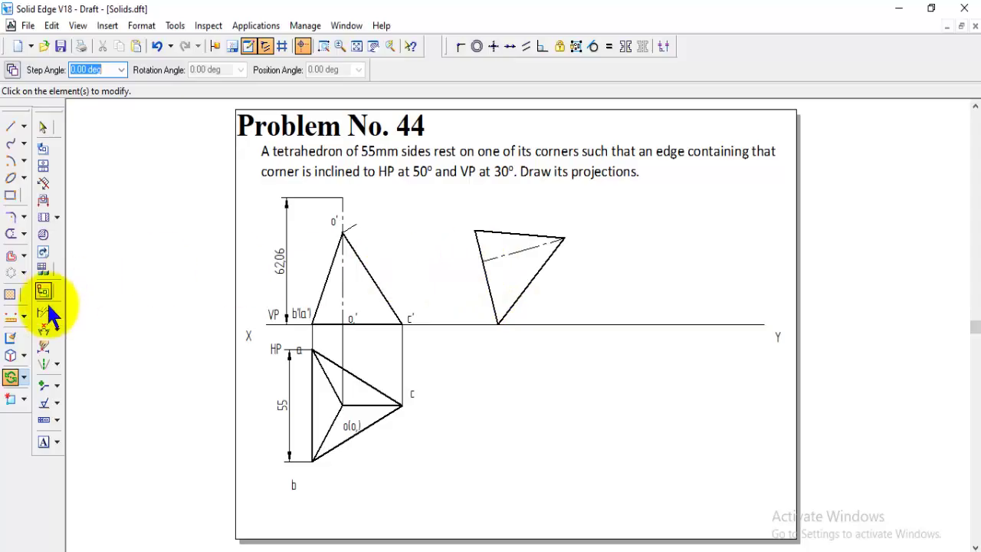
# - Move the tilted triangle and its axis along XY about 13 mm toward the first front view
pyautogui.click(23, 378)
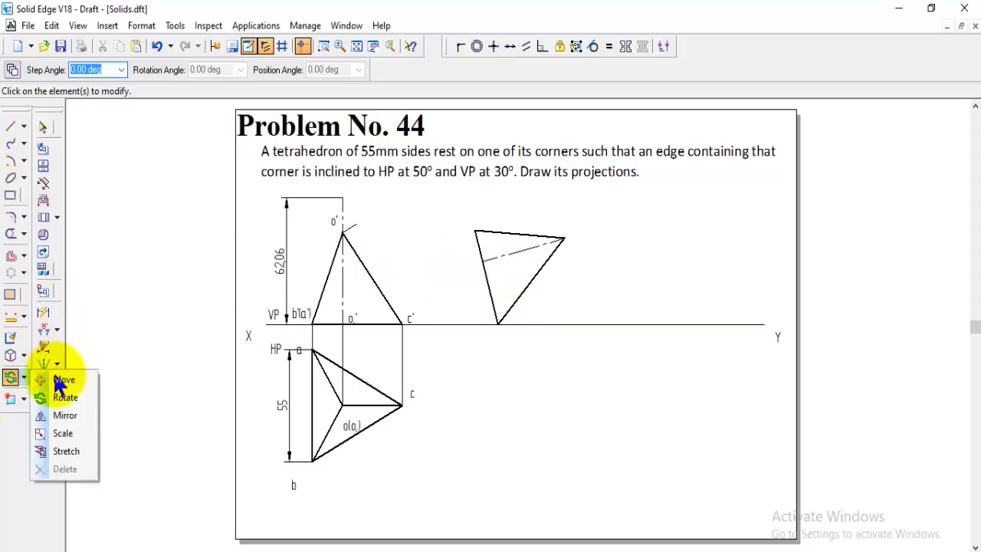
pyautogui.click(57, 379)
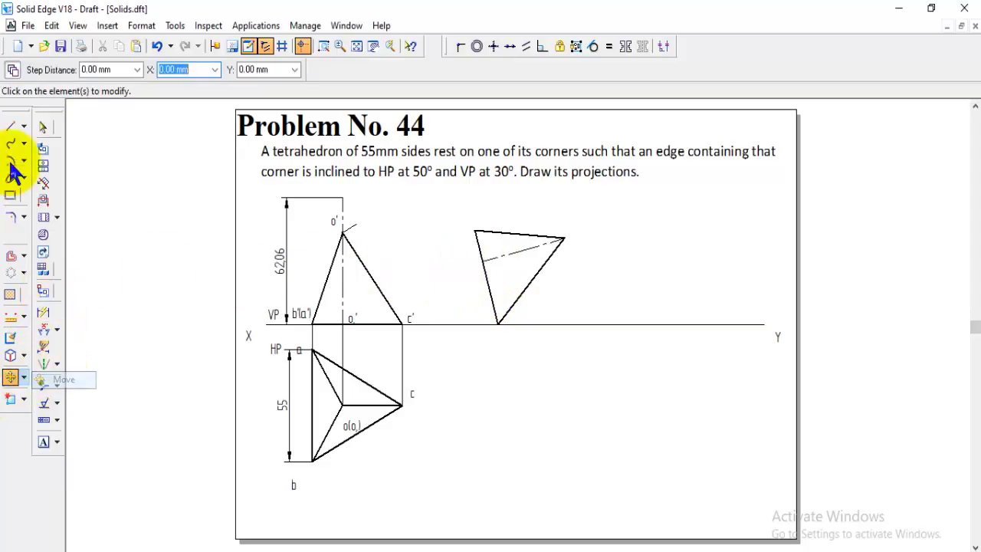
pyautogui.click(500, 289)
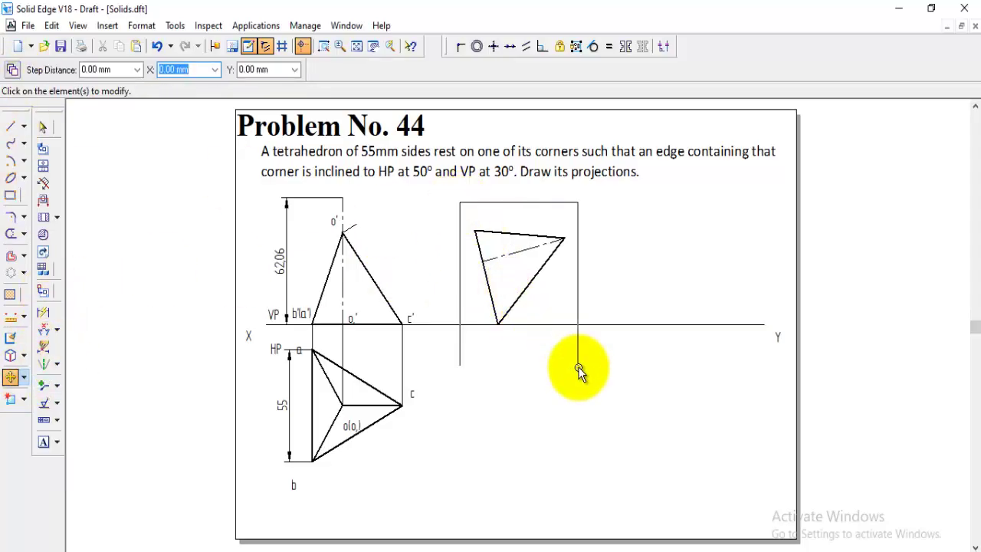
pyautogui.click(498, 325)
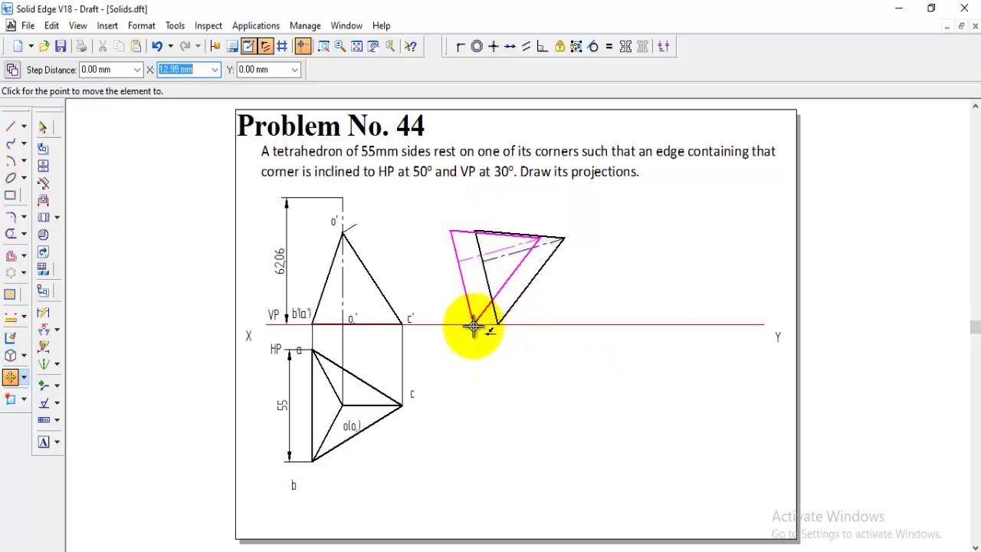
pyautogui.click(473, 325)
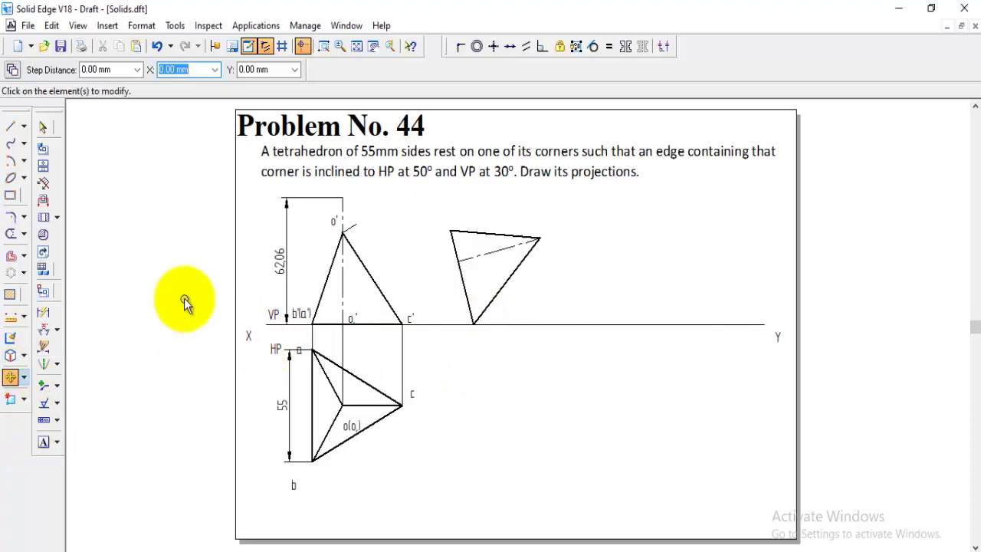
# - Copy the labels c', o,', b'(a') and o' from the first front view to the matching points of the tilted triangle
pyautogui.click(399, 320)
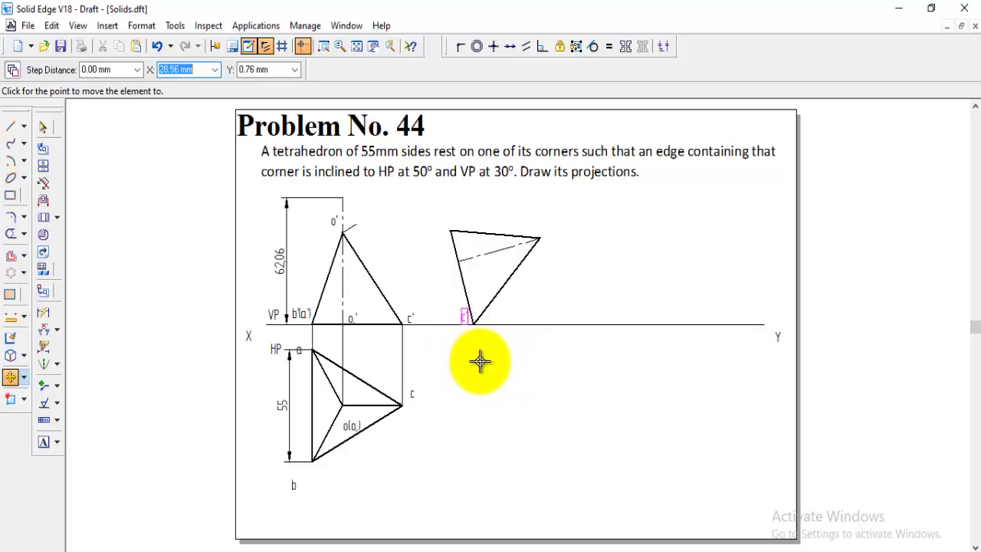
pyautogui.click(479, 362)
pyautogui.click(357, 319)
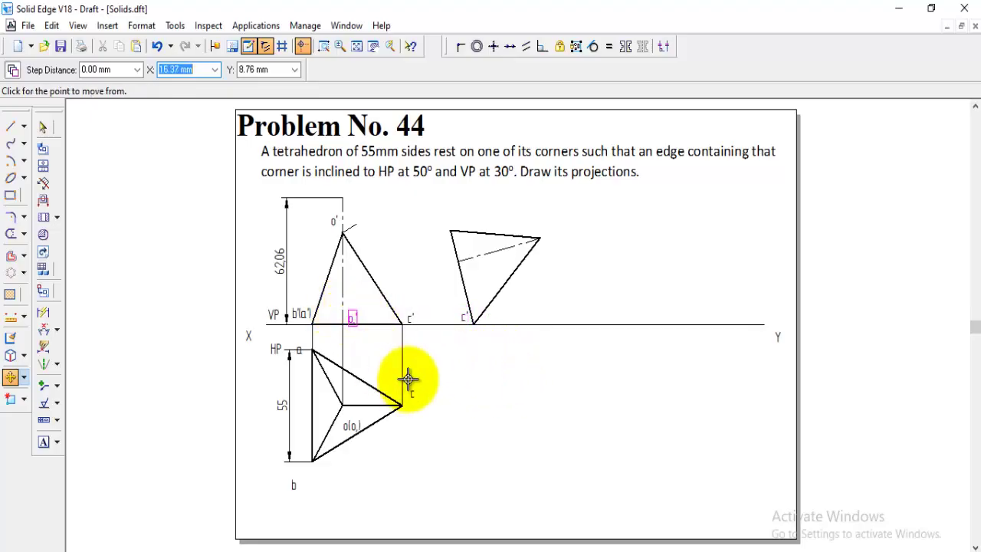
pyautogui.click(504, 328)
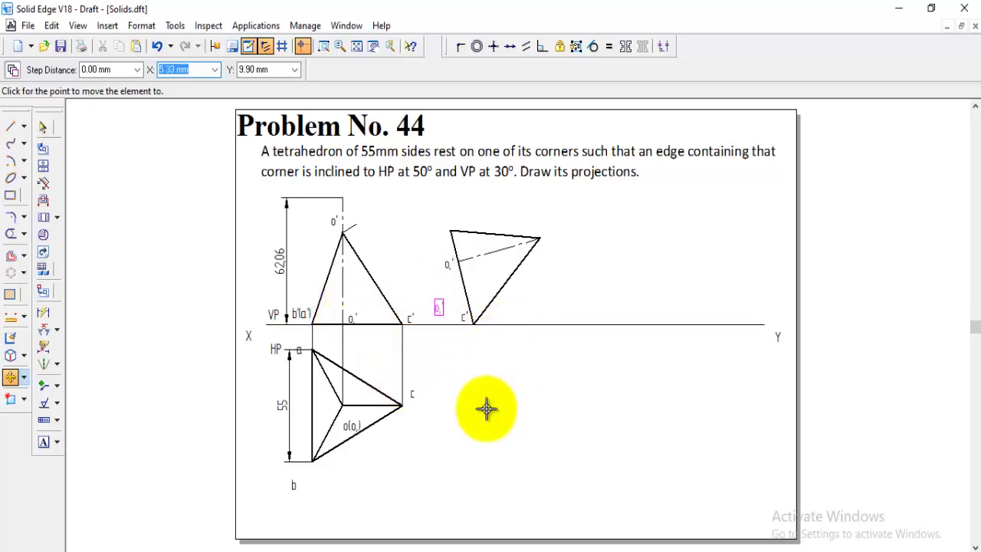
pyautogui.click(299, 311)
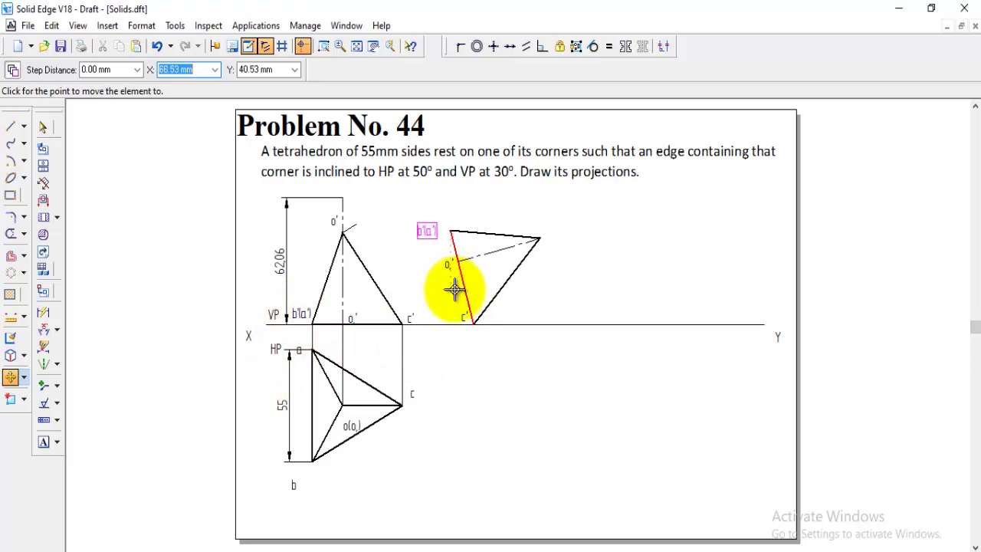
pyautogui.click(458, 291)
pyautogui.click(335, 221)
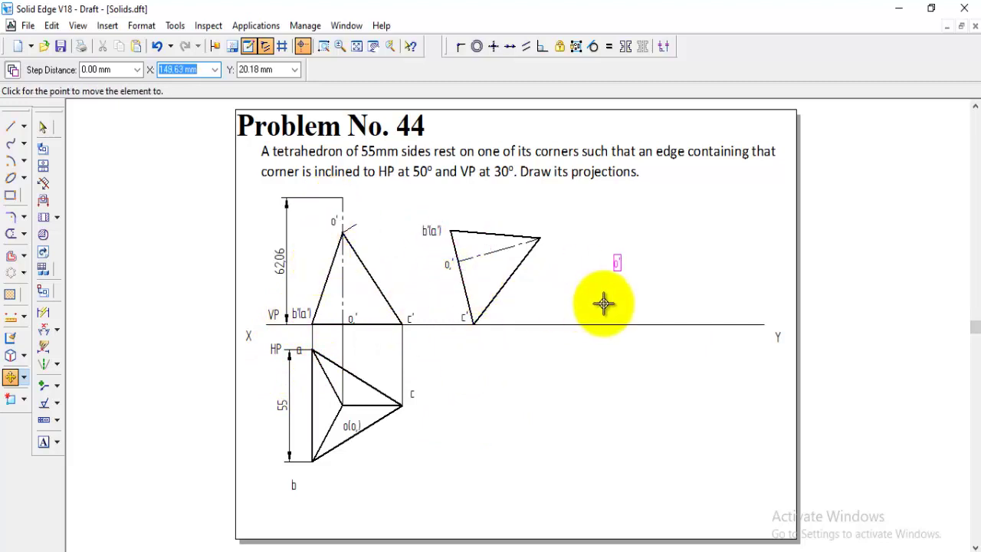
pyautogui.click(535, 272)
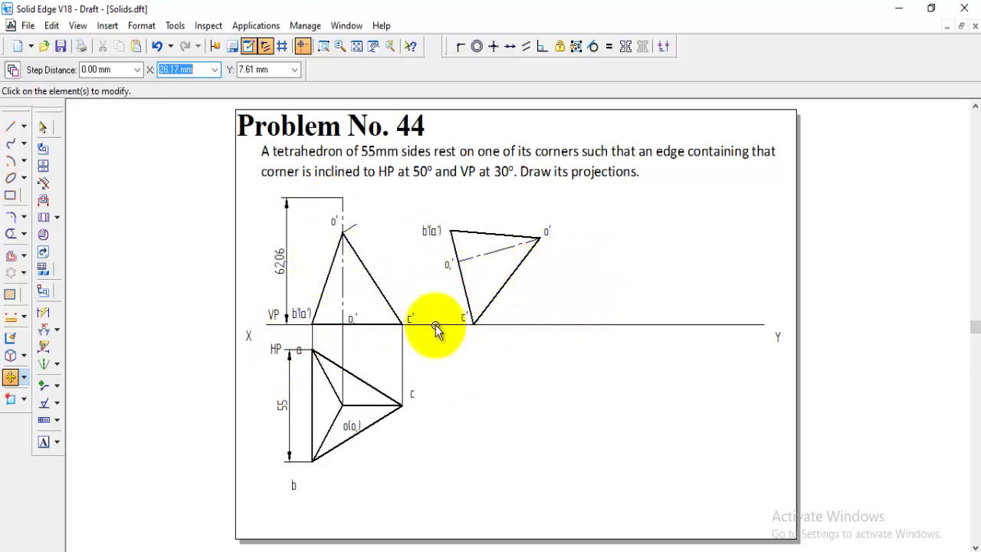
# - Dimension the angle between the tilted triangle's edge c'o' and the XY line
pyautogui.click(46, 326)
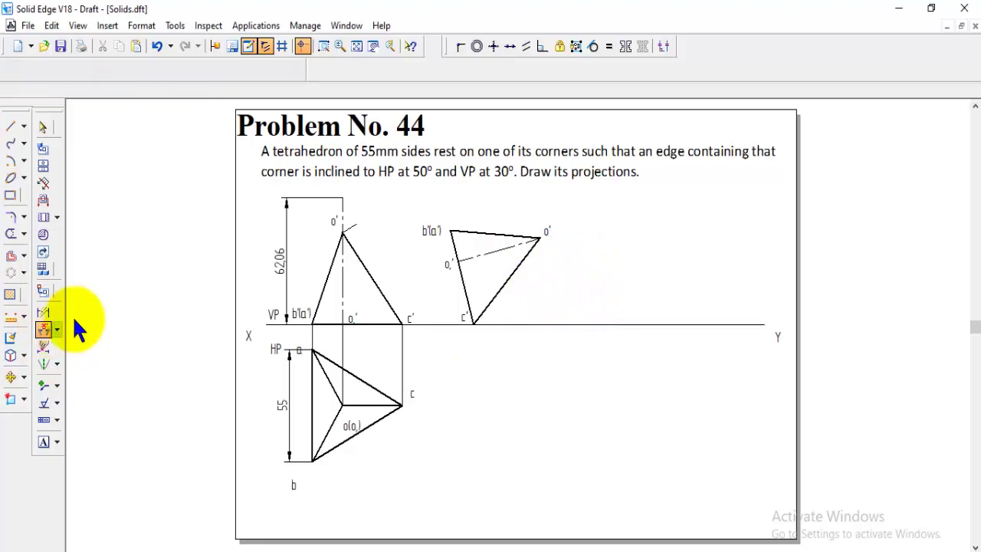
pyautogui.click(496, 297)
pyautogui.click(491, 322)
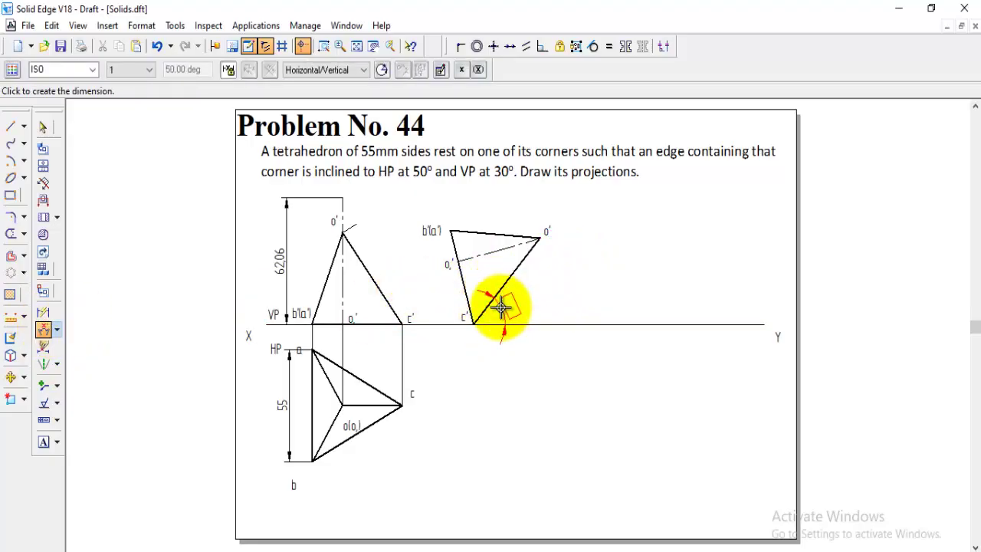
pyautogui.click(501, 307)
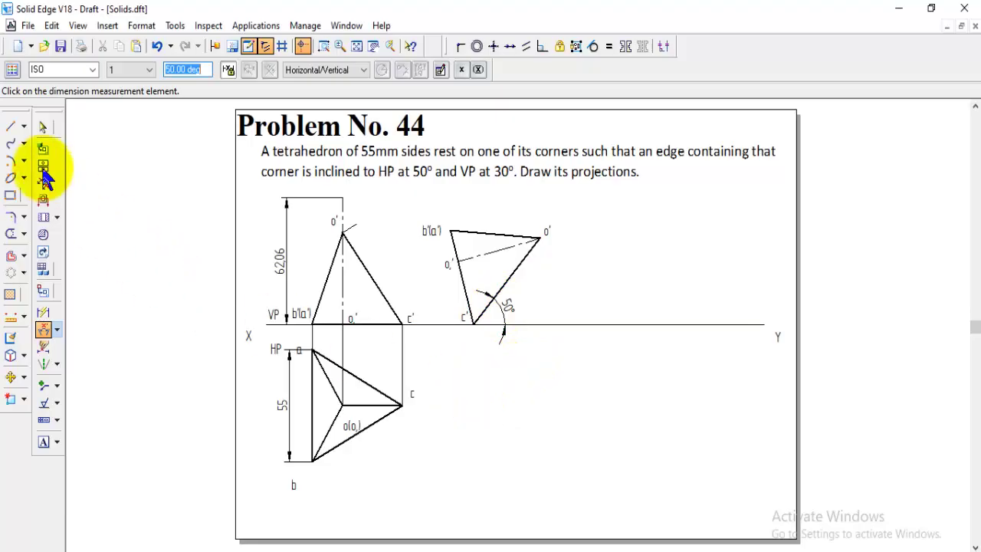
# - Using the Normal line style, draw a projector from the tilted c' down to the level of c and across to c
pyautogui.click(10, 126)
pyautogui.click(73, 69)
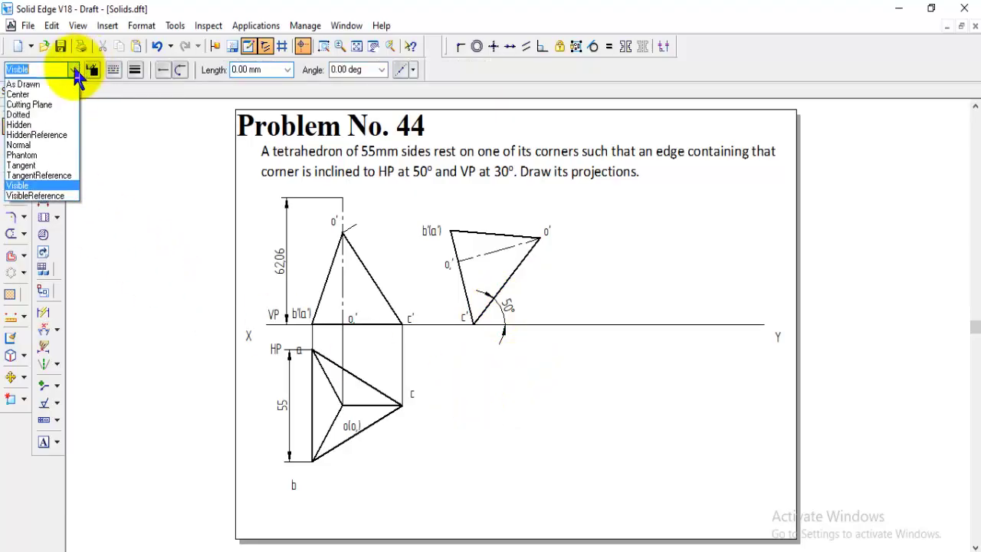
pyautogui.click(19, 145)
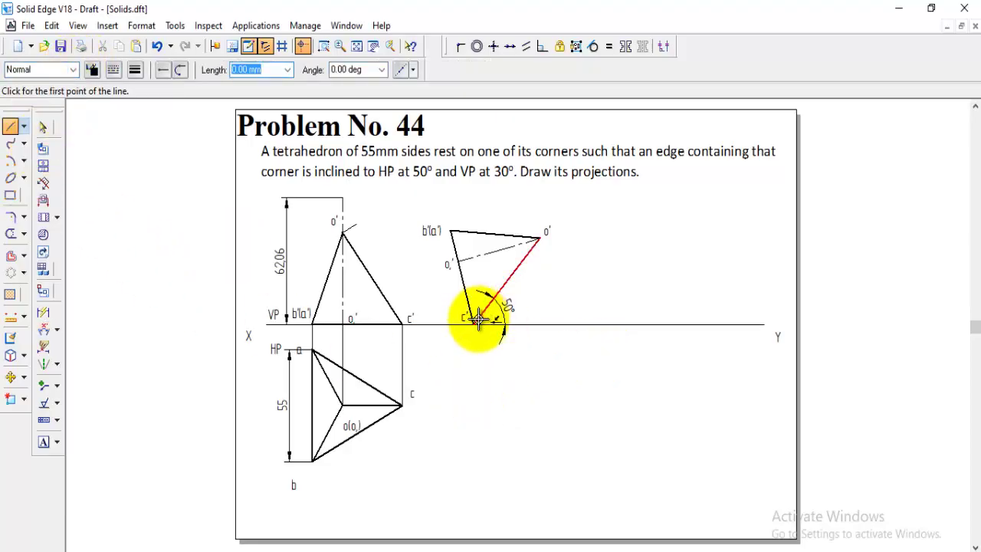
pyautogui.click(474, 325)
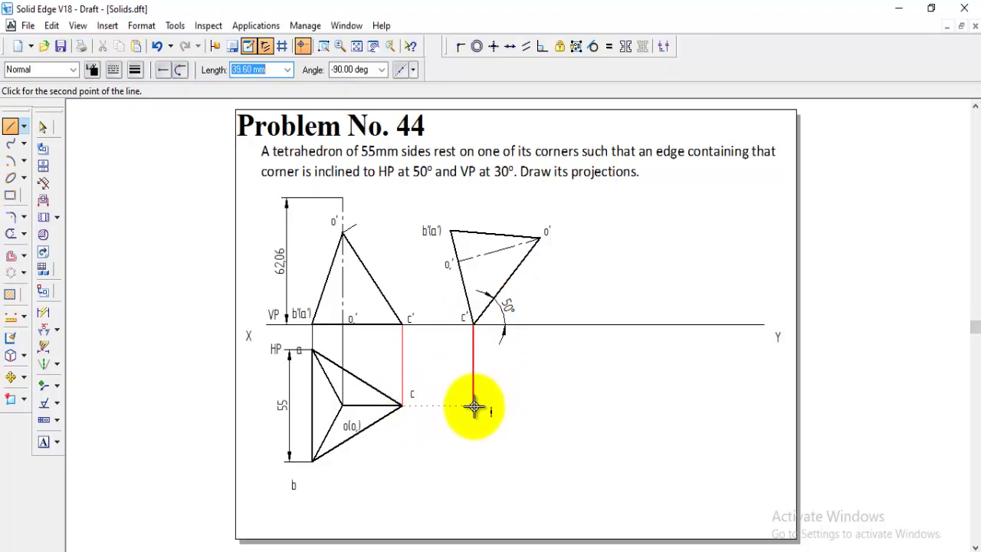
pyautogui.click(474, 405)
pyautogui.click(401, 404)
pyautogui.rightClick(472, 432)
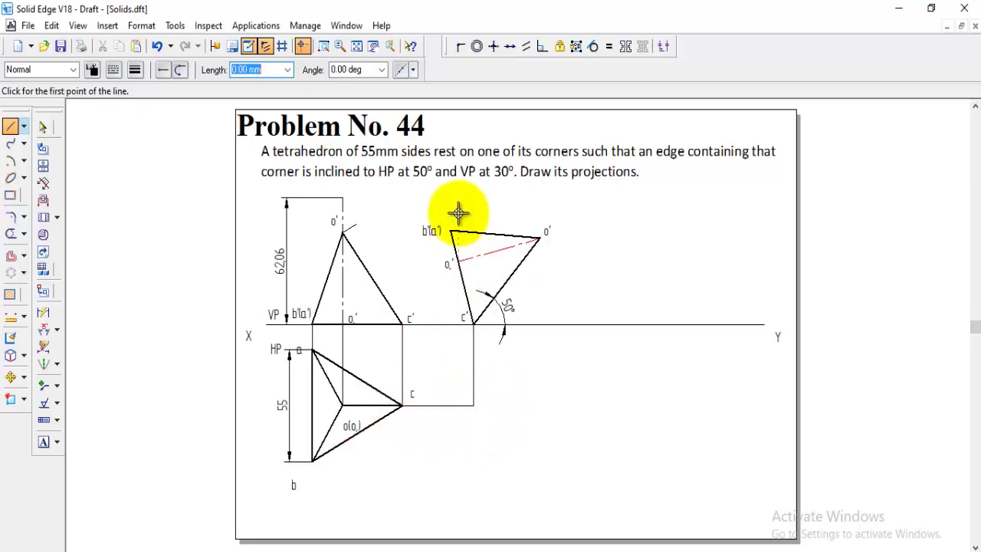
# - Draw a vertical projector from the tilted view's o,' down to the horizontal projector from c
pyautogui.click(458, 261)
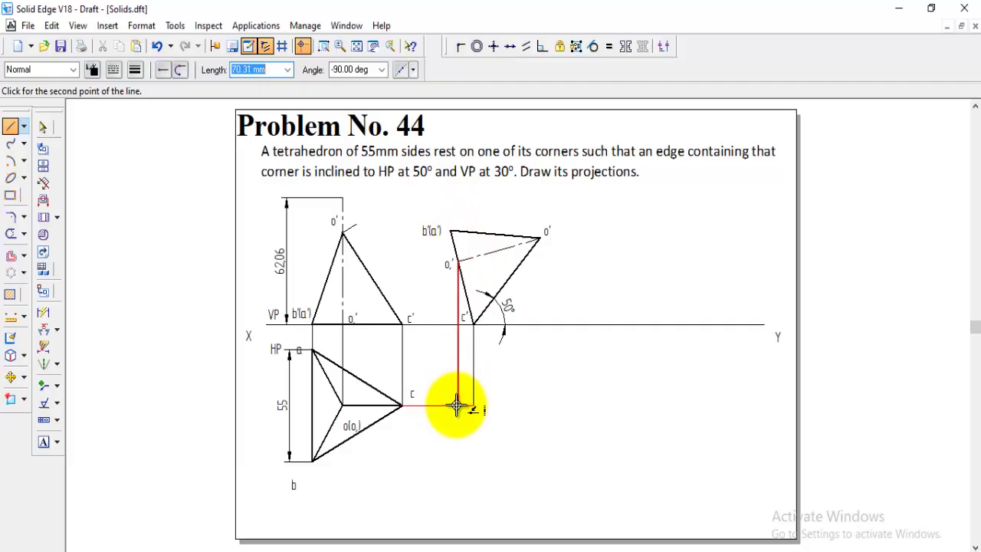
pyautogui.click(458, 405)
pyautogui.rightClick(478, 444)
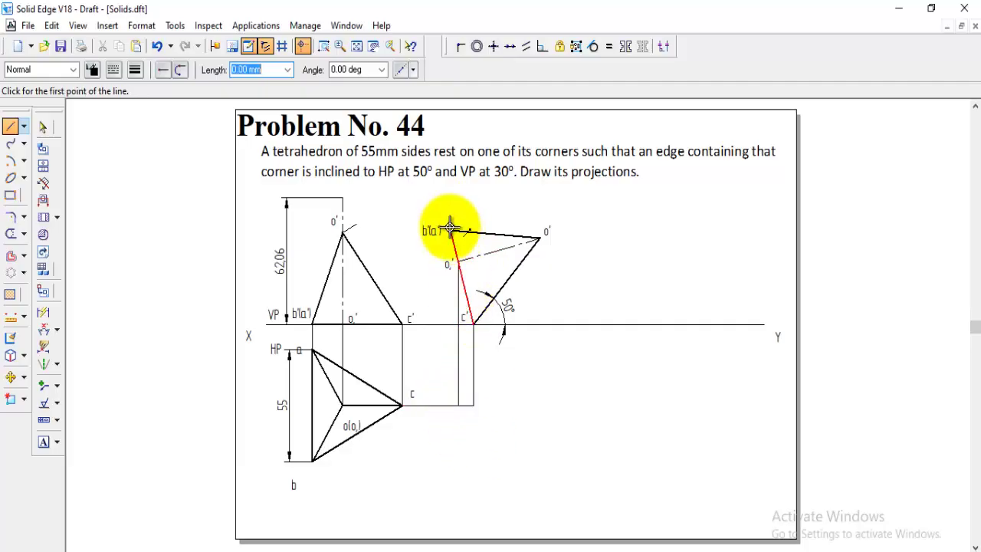
# - Draw a projector from the tilted b'(a') down and across to b, and a horizontal projector from a to meet it
pyautogui.click(450, 228)
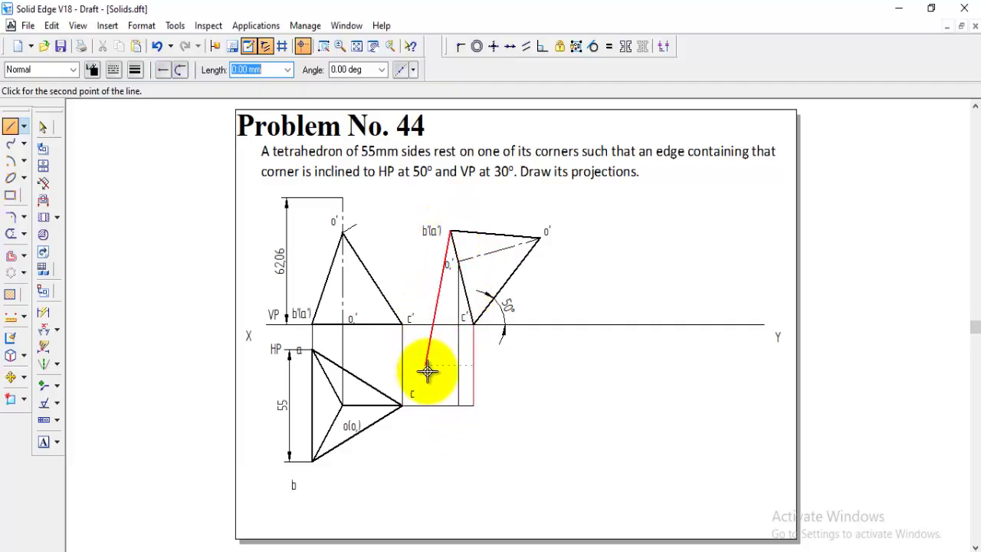
pyautogui.click(451, 461)
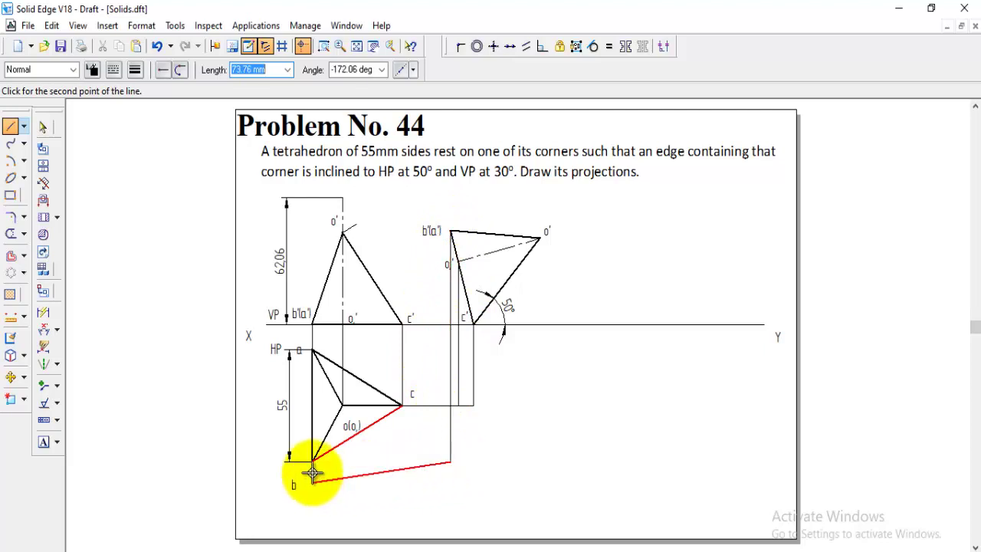
pyautogui.click(314, 461)
pyautogui.rightClick(416, 498)
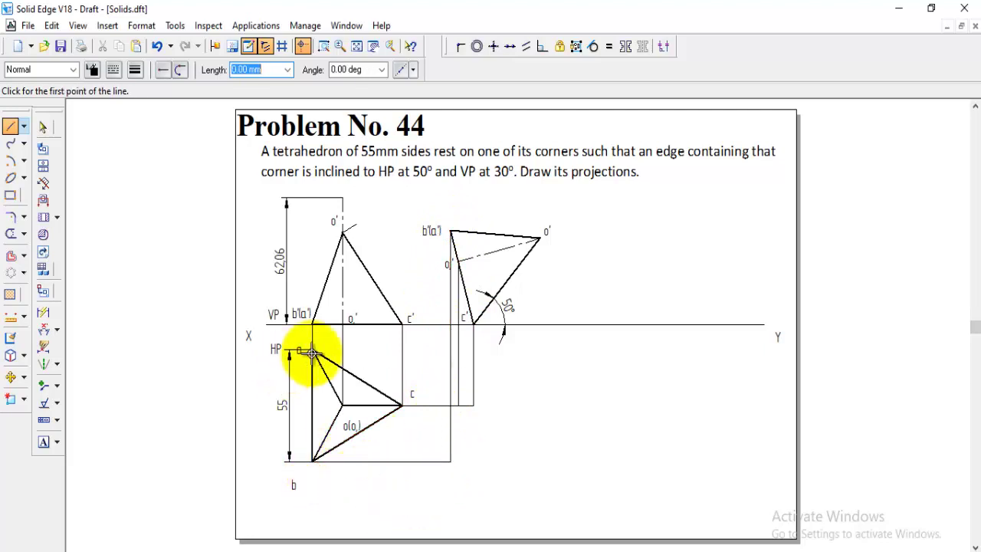
pyautogui.click(311, 350)
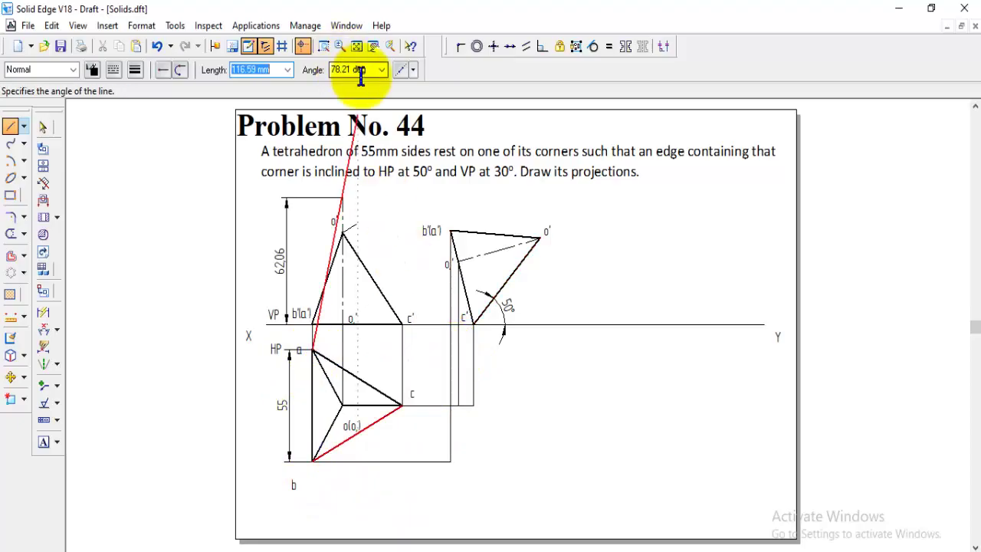
pyautogui.press('Tab')
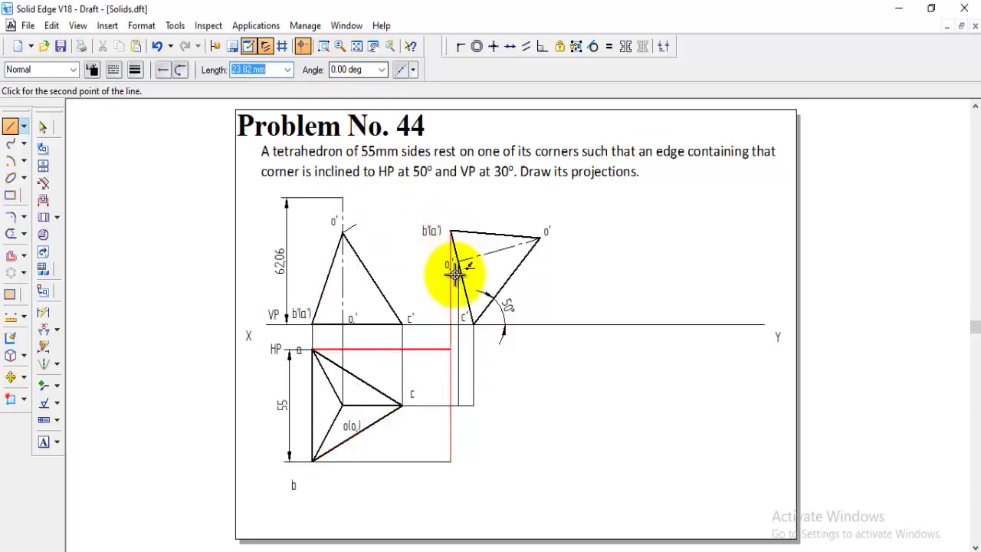
pyautogui.click(452, 350)
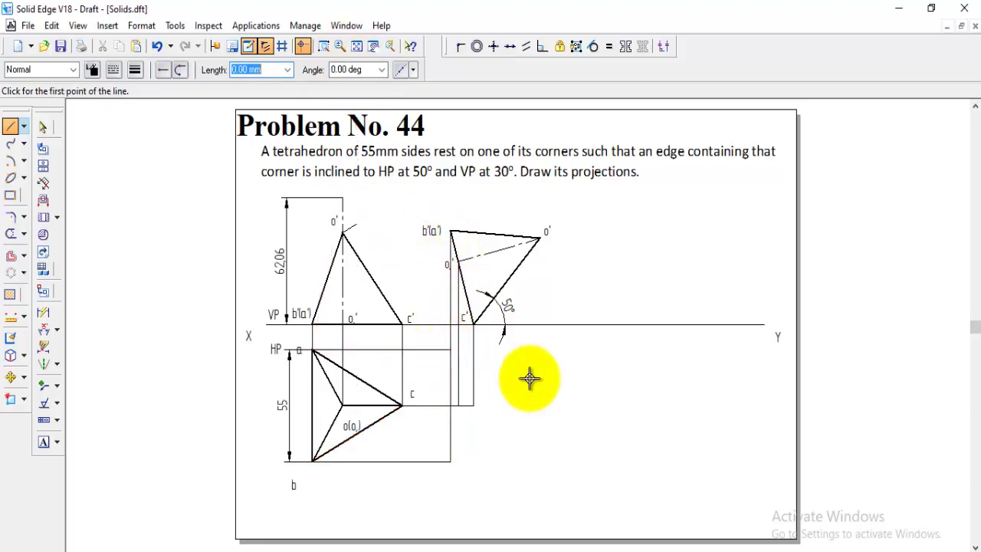
# - Draw a projector from the tilted view's o' down to the level of c and back to the foot of the c' projector
pyautogui.click(473, 324)
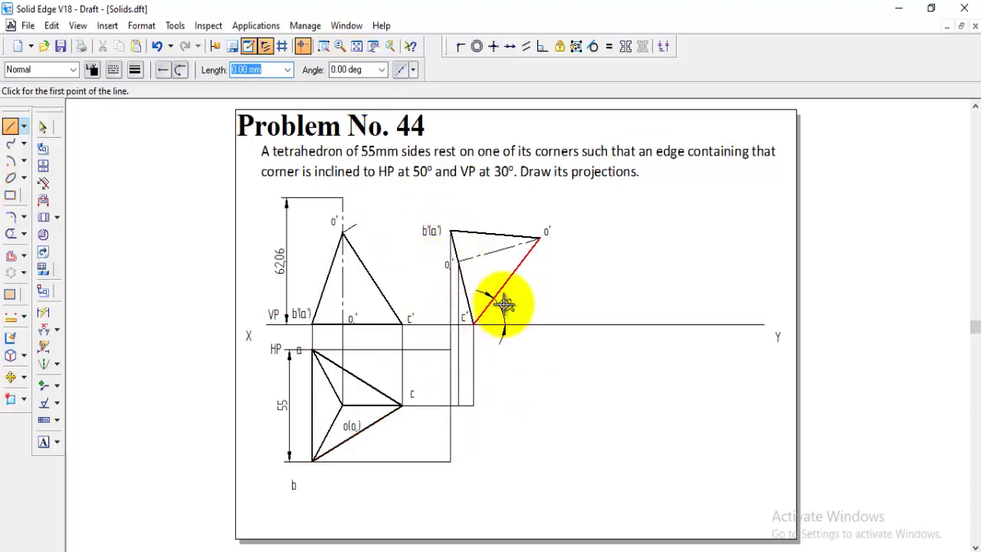
pyautogui.click(541, 238)
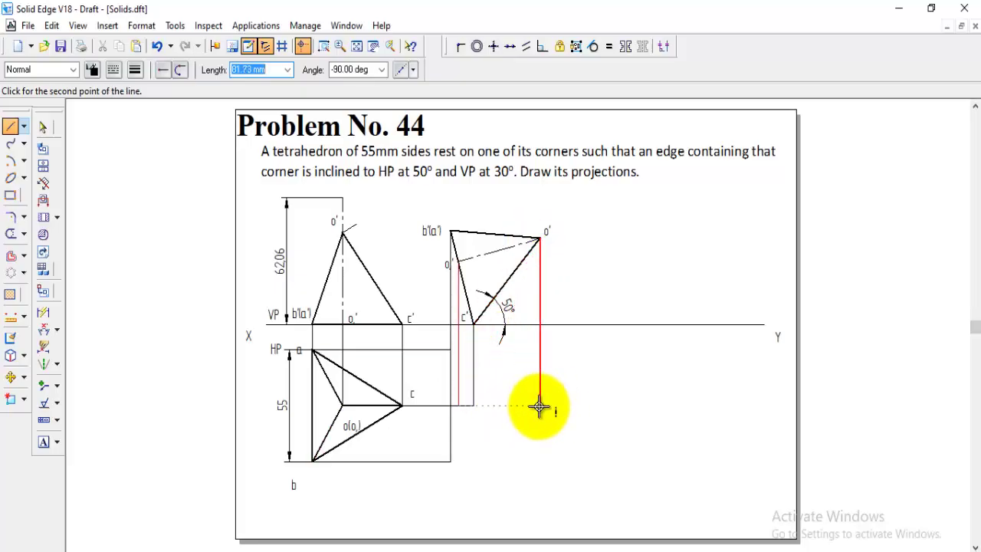
pyautogui.click(540, 405)
pyautogui.click(474, 406)
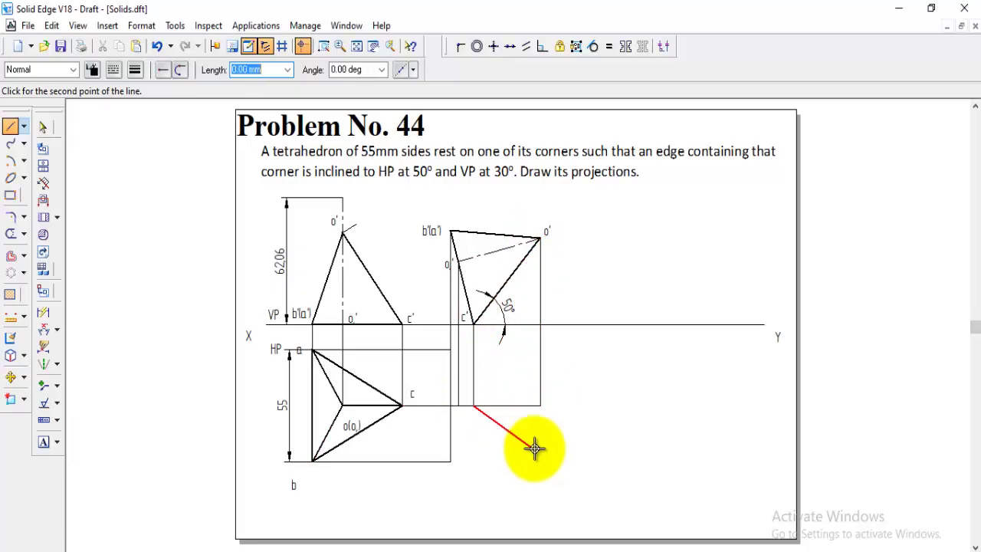
# - Copy the labels a, b and c from the first top view to their projected points in the second top view
pyautogui.rightClick(532, 450)
pyautogui.click(10, 378)
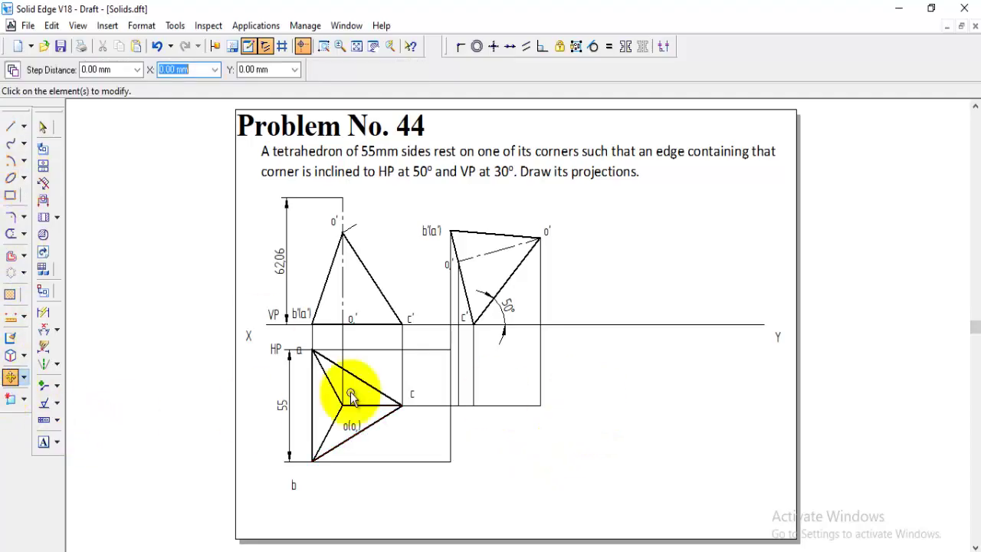
pyautogui.click(300, 360)
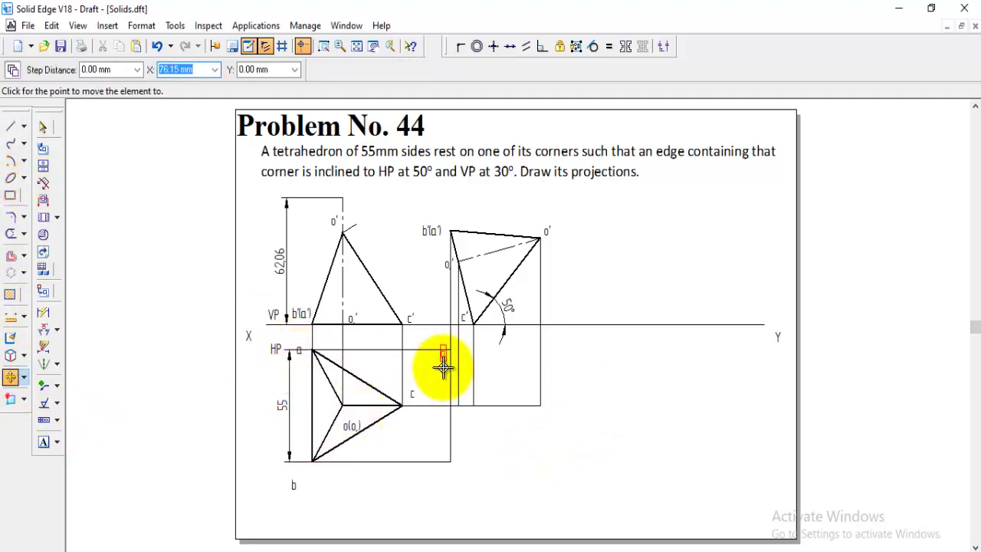
pyautogui.click(292, 492)
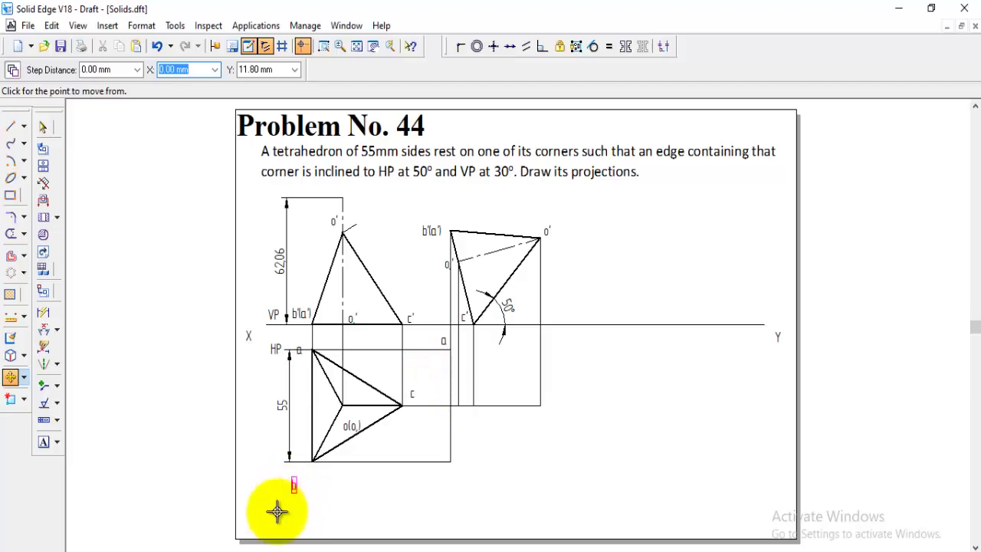
pyautogui.click(276, 509)
pyautogui.click(470, 473)
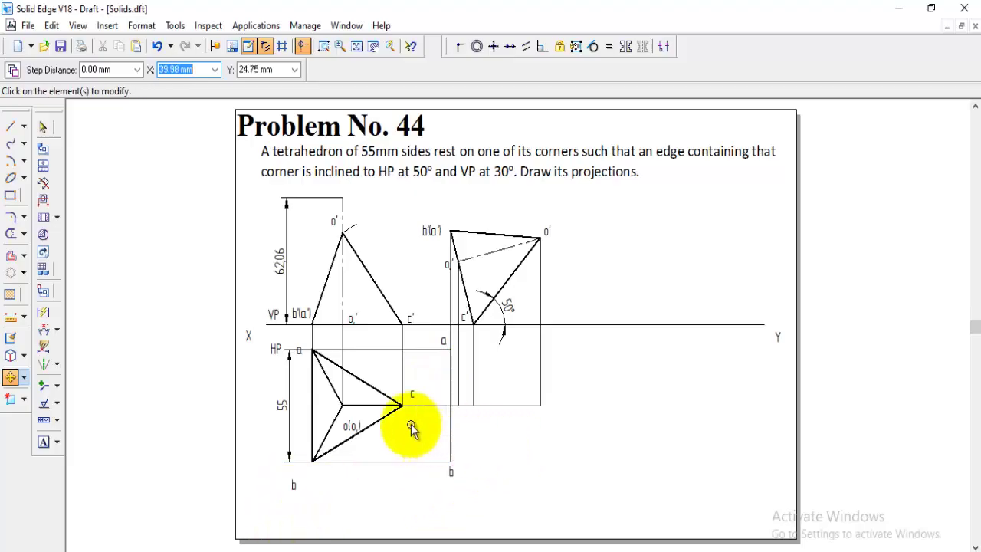
pyautogui.click(411, 393)
pyautogui.click(451, 437)
pyautogui.click(509, 445)
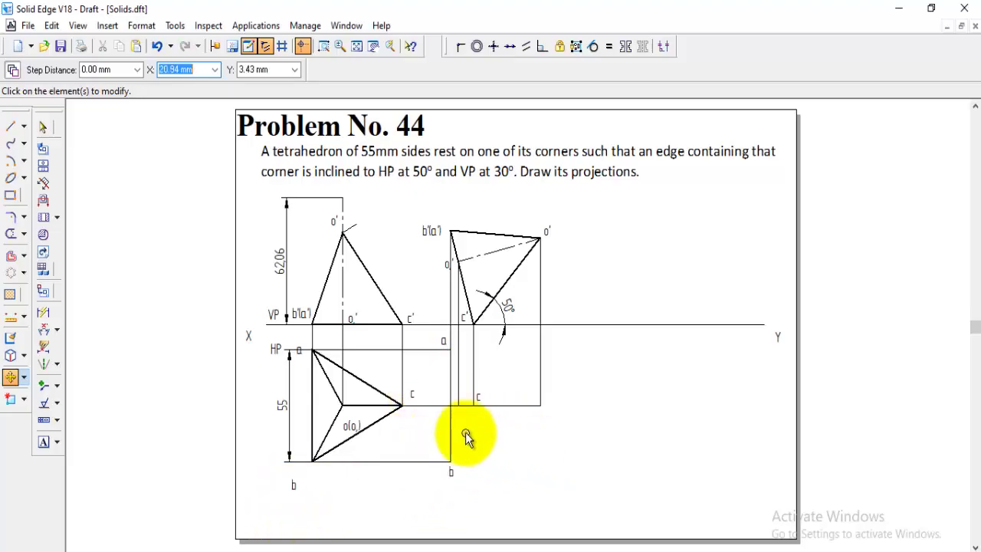
# - Label the feet of the o' and o,' projectors in the second top view as o and o,
pyautogui.click(44, 442)
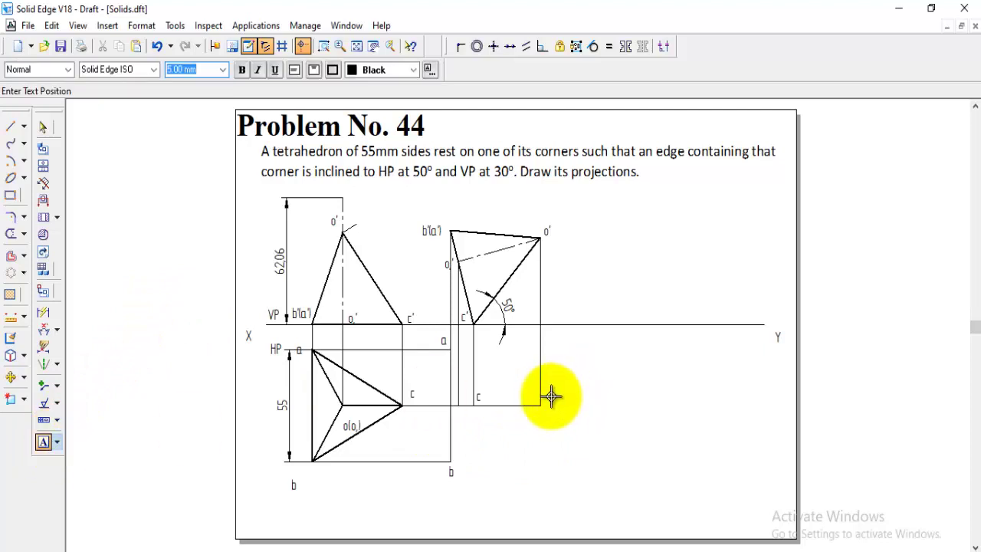
pyautogui.click(549, 396)
pyautogui.write('o')
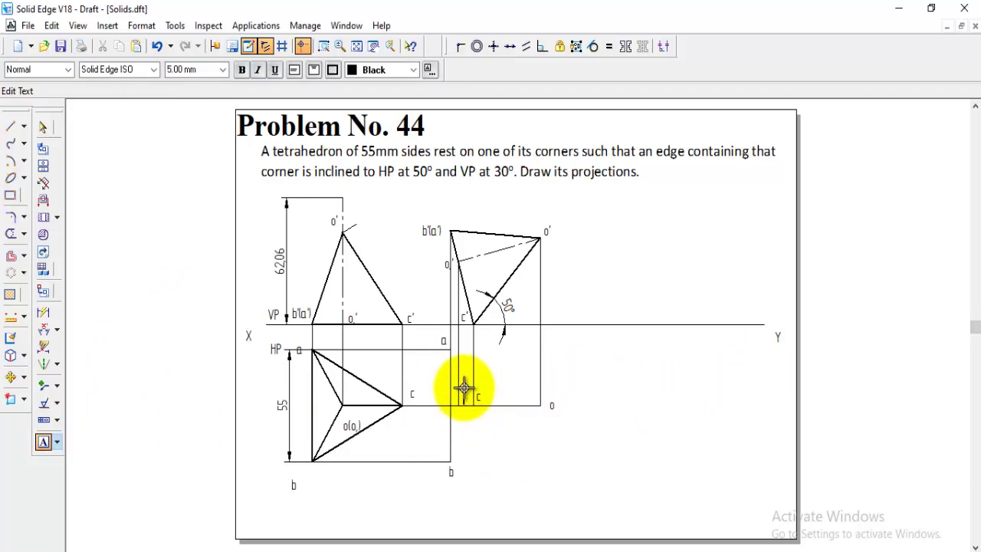
# - Outline triangle a-b-o in the second top view with Visible-style lines and trim the horizontal projector between c and o
pyautogui.click(10, 127)
pyautogui.click(73, 70)
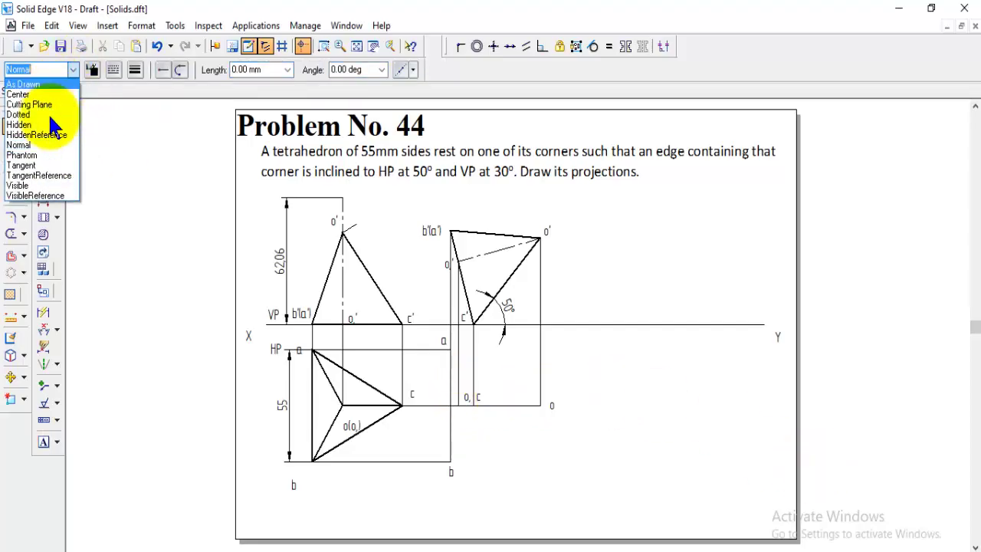
pyautogui.click(31, 188)
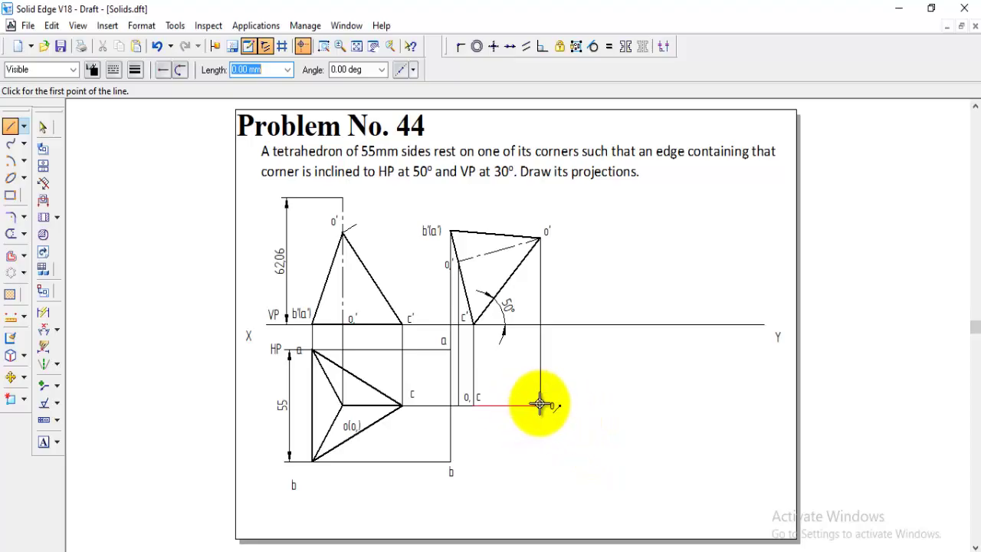
pyautogui.click(450, 350)
pyautogui.click(451, 461)
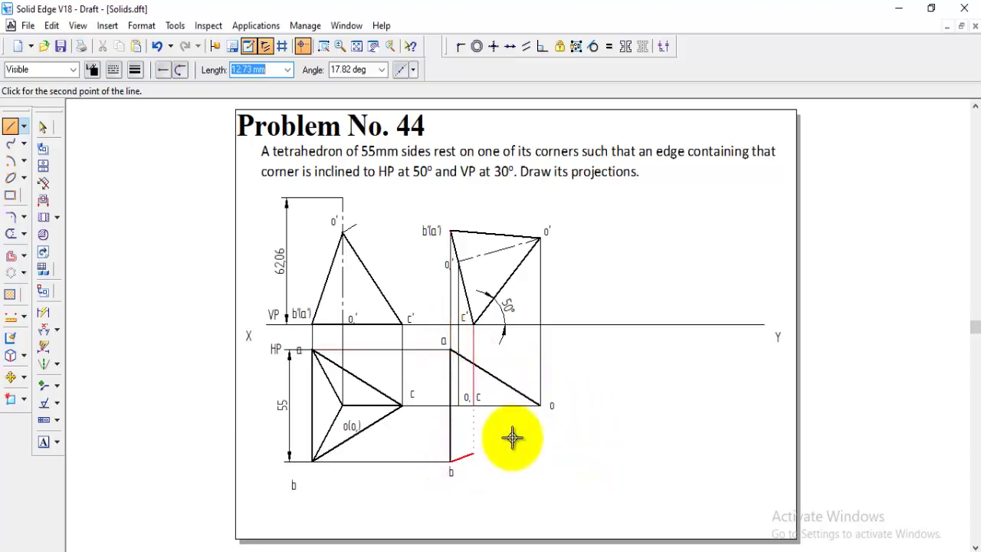
pyautogui.click(541, 404)
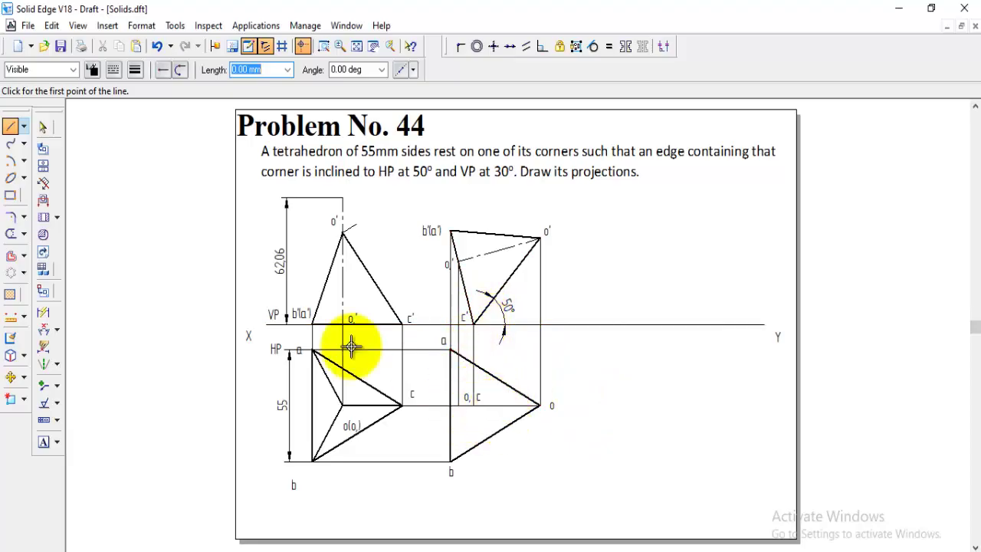
pyautogui.click(13, 234)
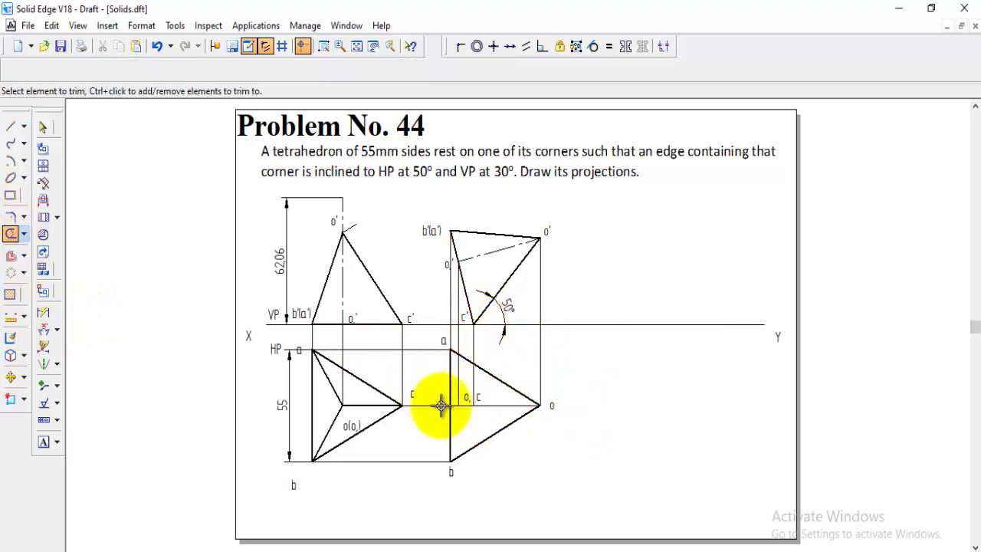
# - Draw the hidden edges from c to b, a and o in the second top view, using the Hidden style at 0.50 mm width
pyautogui.click(11, 126)
pyautogui.click(72, 69)
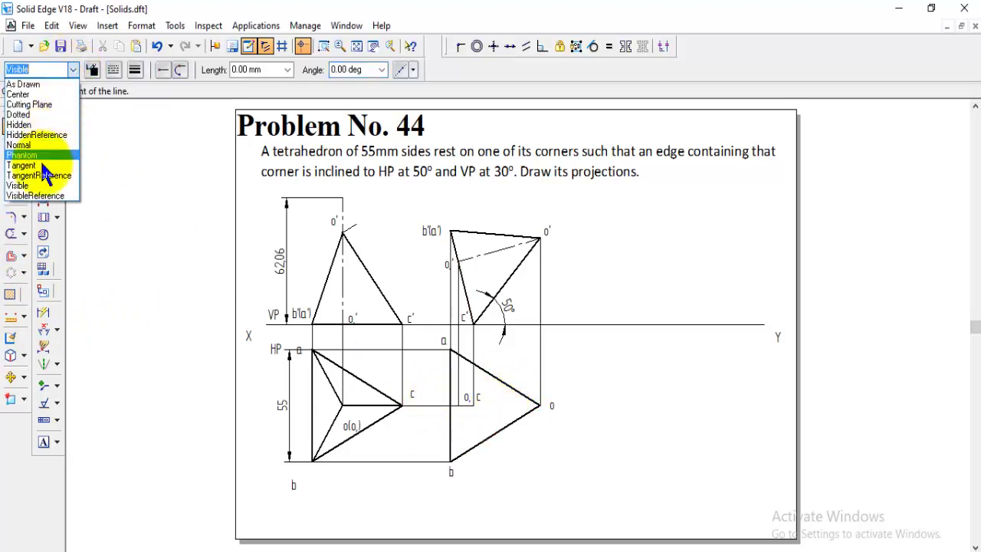
pyautogui.click(35, 127)
pyautogui.click(135, 69)
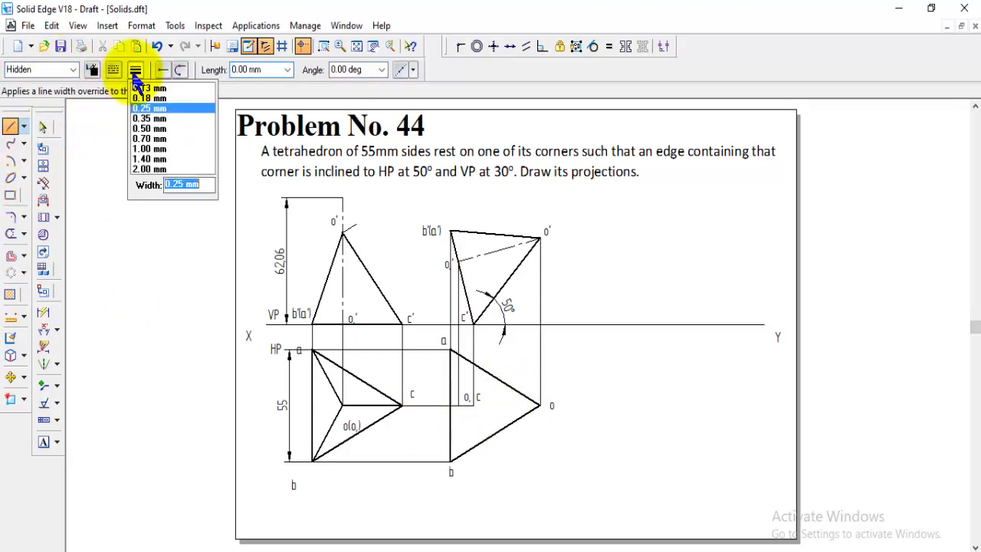
pyautogui.click(151, 128)
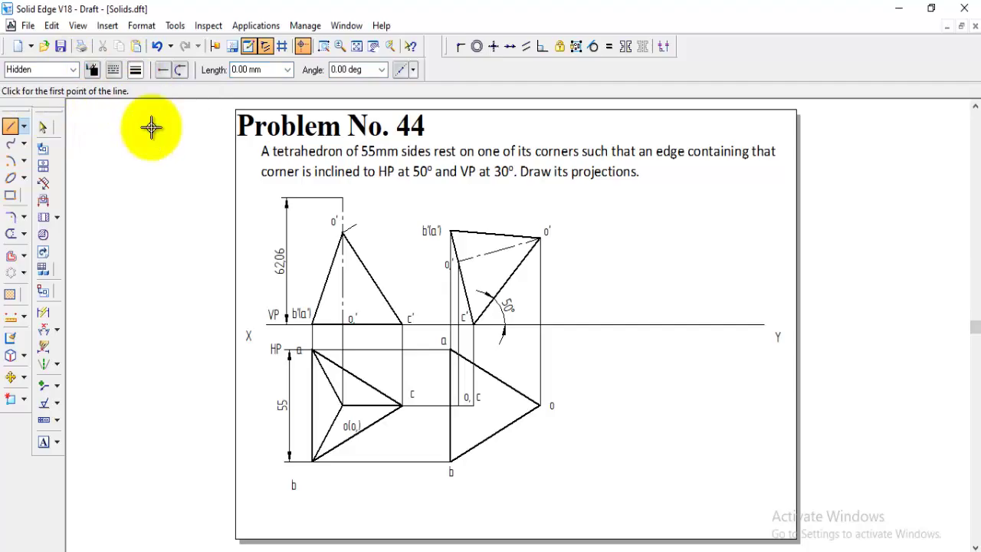
pyautogui.click(475, 406)
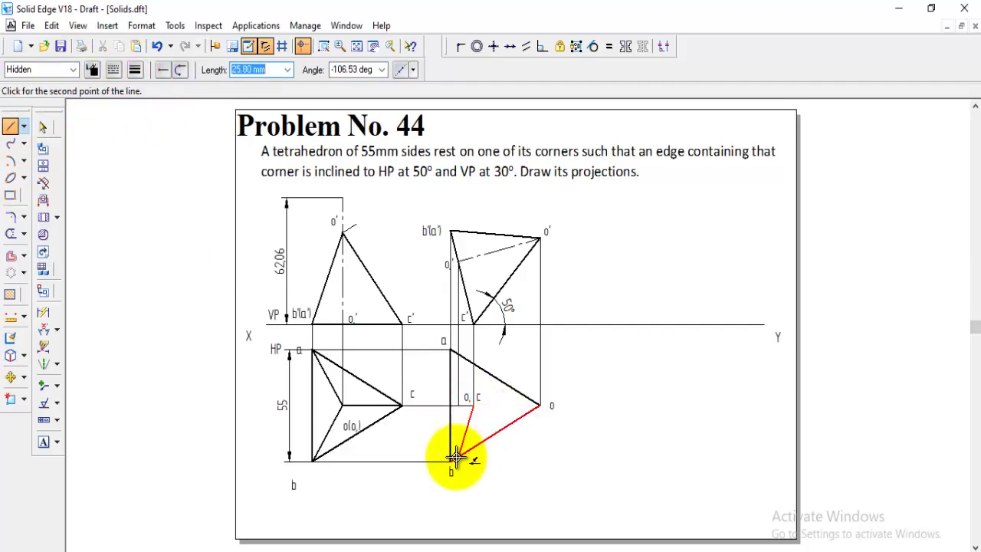
pyautogui.click(451, 462)
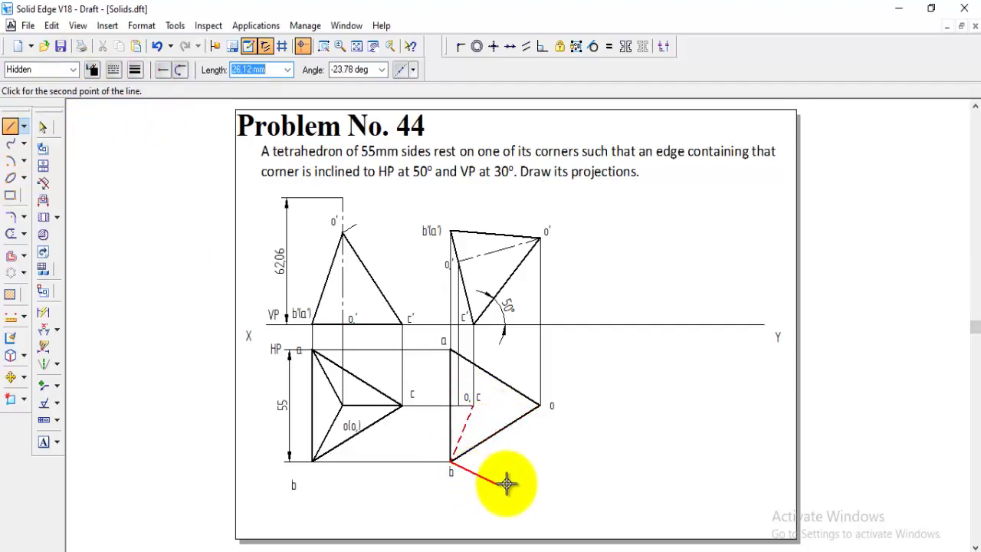
pyautogui.click(473, 404)
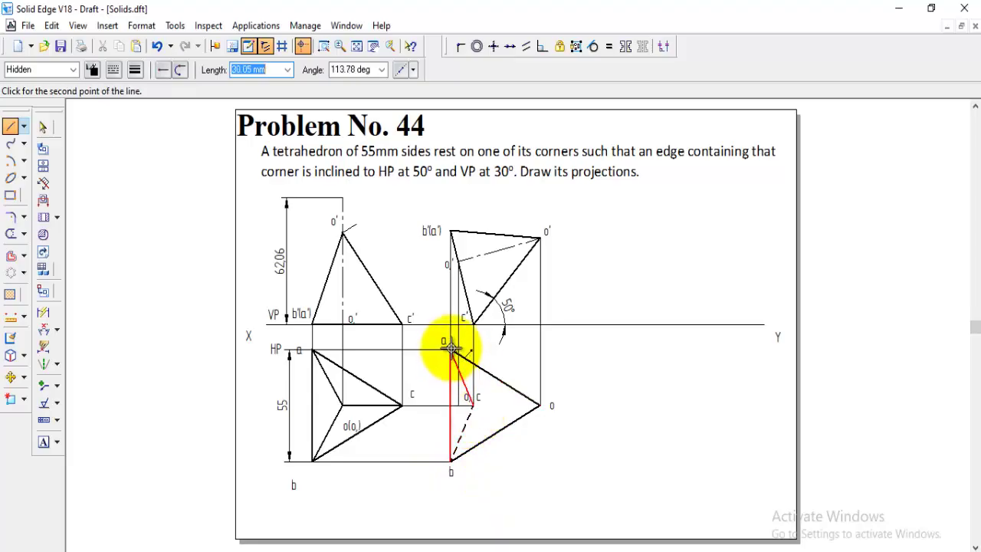
pyautogui.click(450, 350)
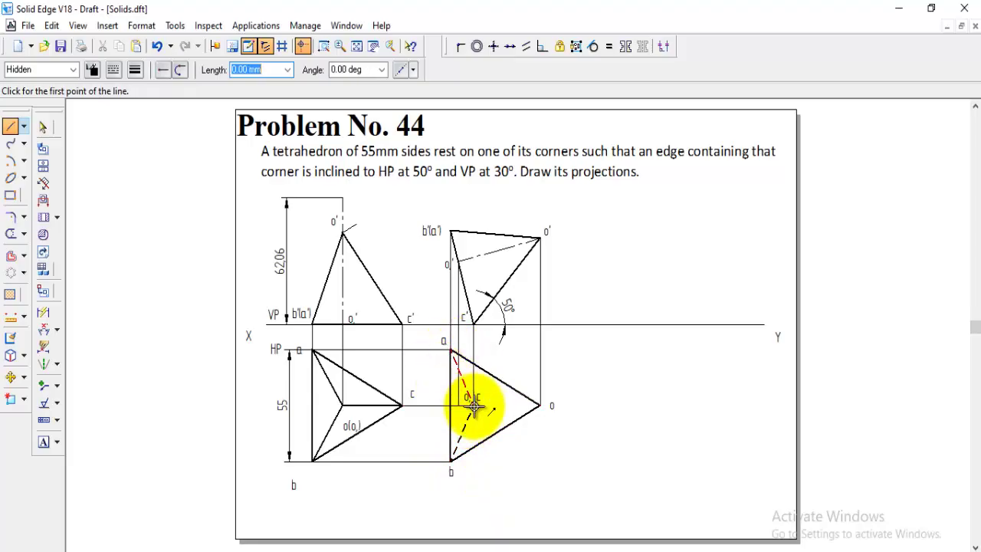
pyautogui.click(473, 405)
pyautogui.click(540, 405)
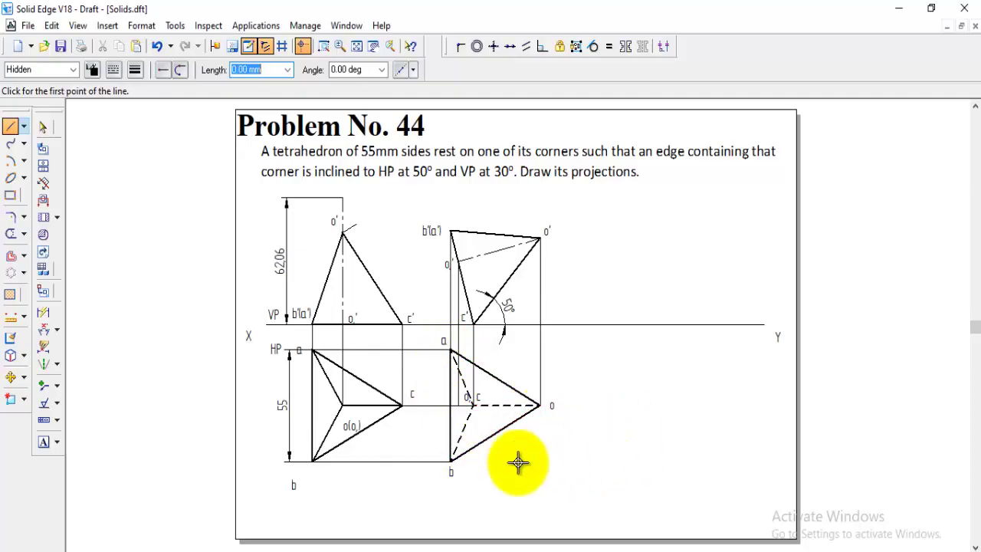
# - Trim the horizontal projector between o, and c in the second top view
pyautogui.click(323, 46)
pyautogui.click(407, 249)
pyautogui.click(529, 440)
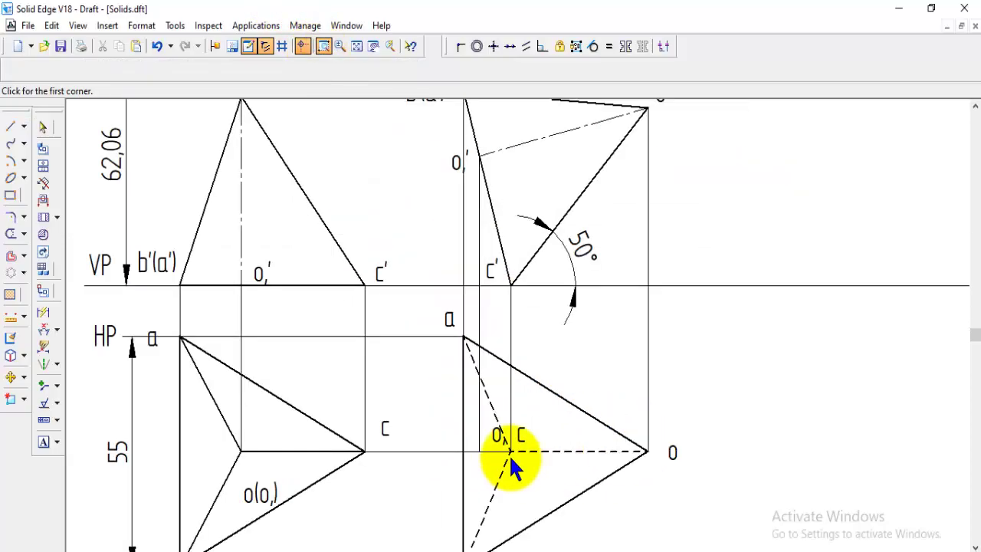
pyautogui.click(487, 448)
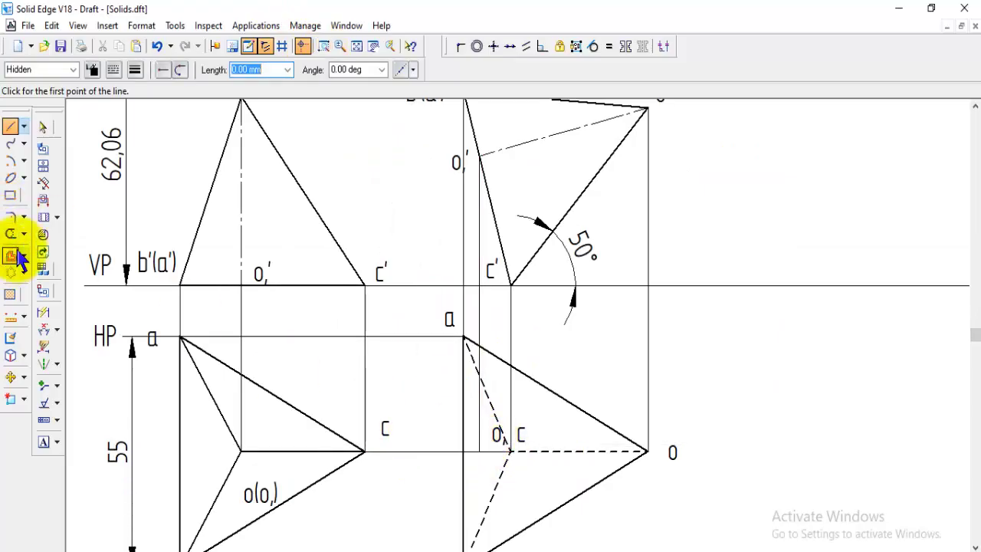
pyautogui.click(10, 234)
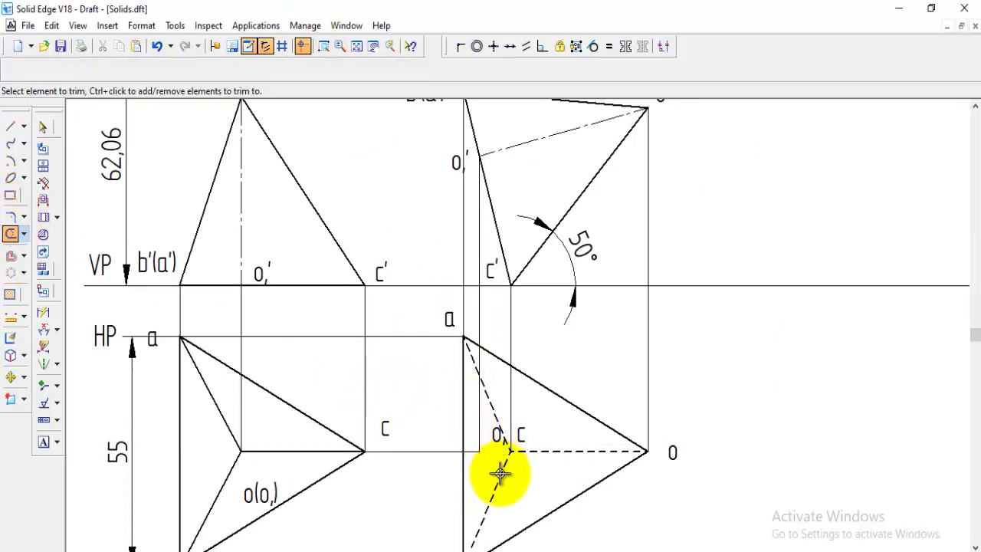
# - Draw a Center-style axis line from o, to c in the second top view
pyautogui.click(9, 127)
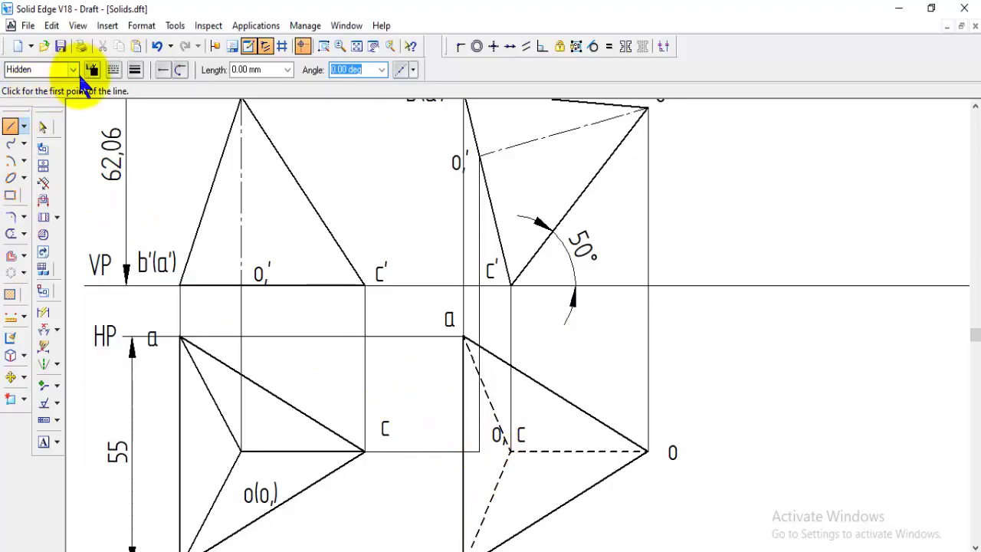
pyautogui.click(72, 69)
pyautogui.click(23, 94)
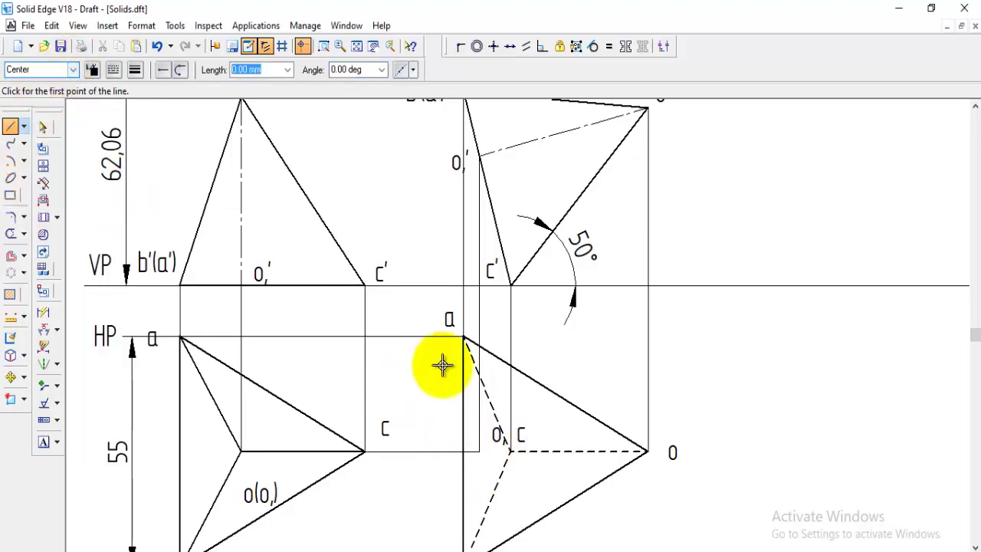
pyautogui.click(487, 456)
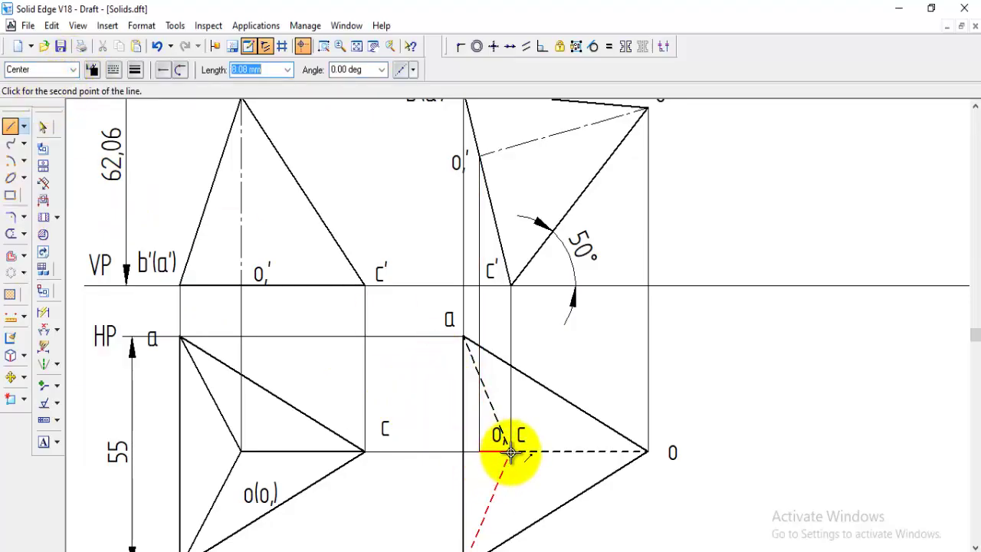
pyautogui.rightClick(527, 484)
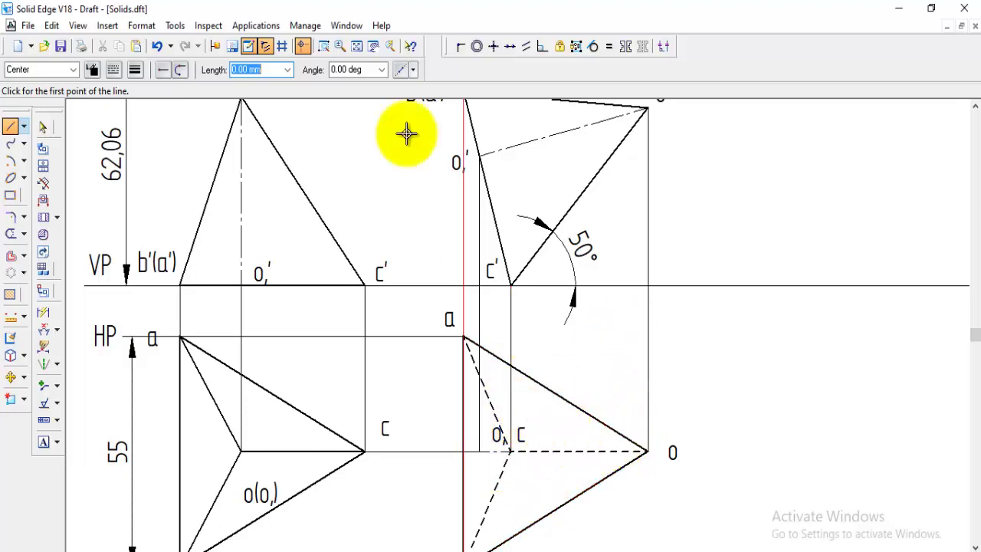
# - Dimension the hidden edge c-o in the second top view and the slanted edge o'c' in the first front view
pyautogui.click(354, 46)
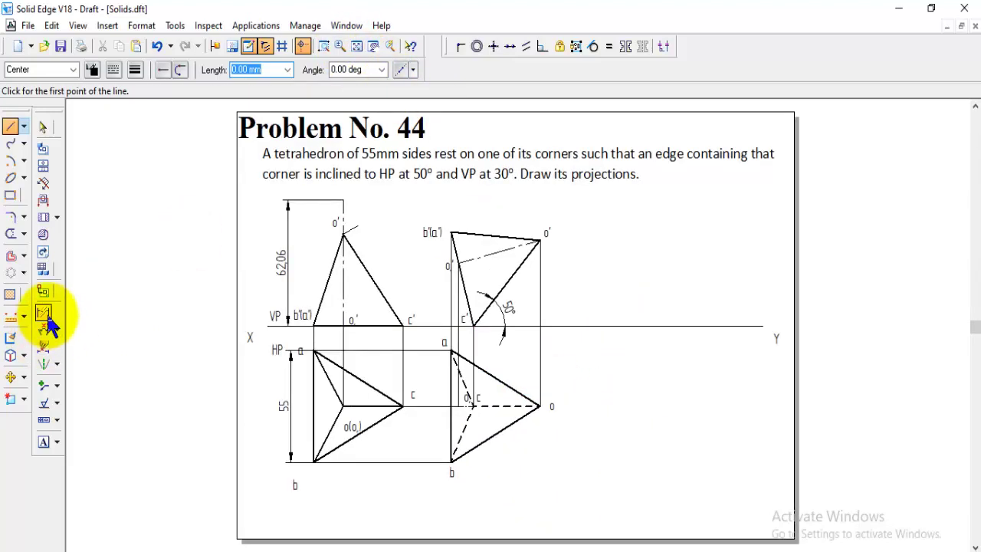
pyautogui.click(44, 313)
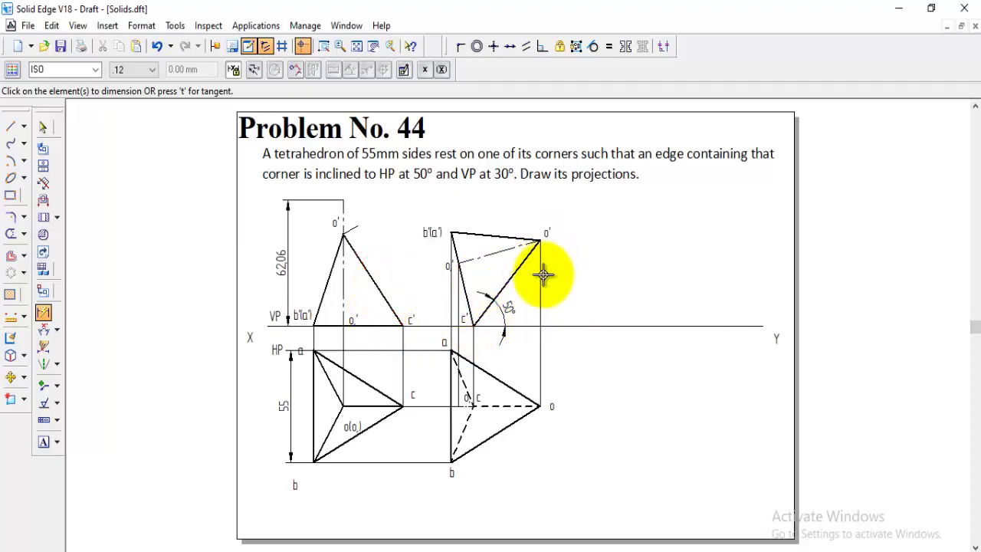
pyautogui.click(510, 303)
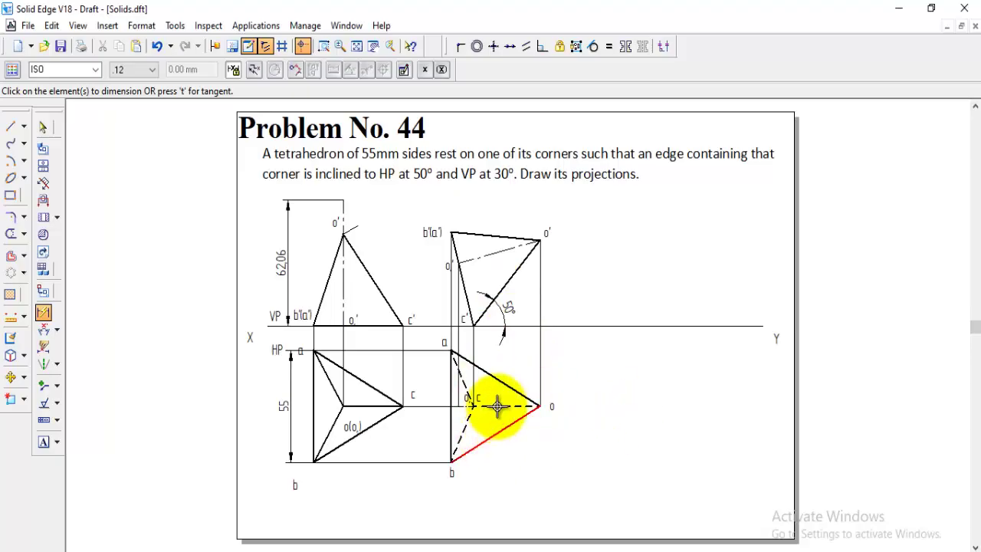
pyautogui.click(498, 406)
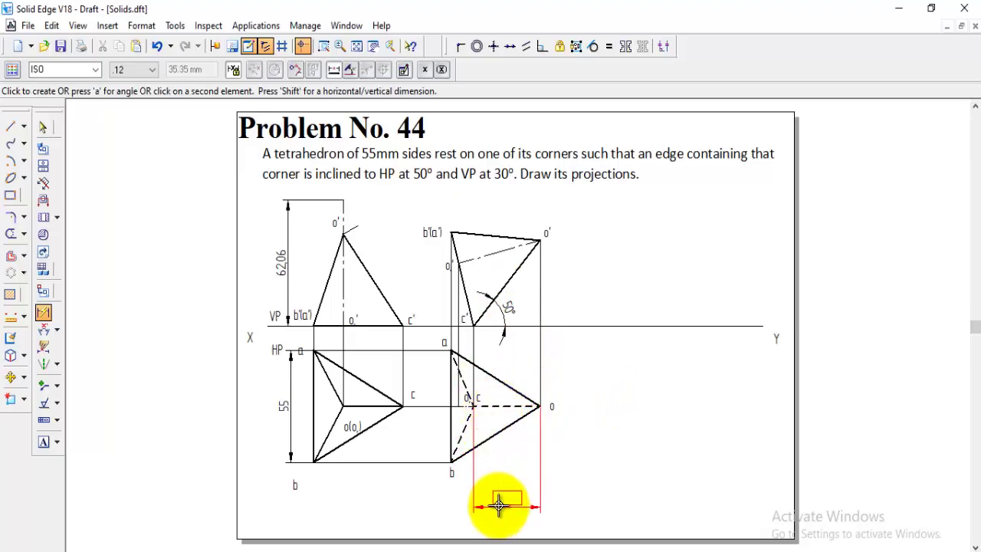
pyautogui.click(499, 504)
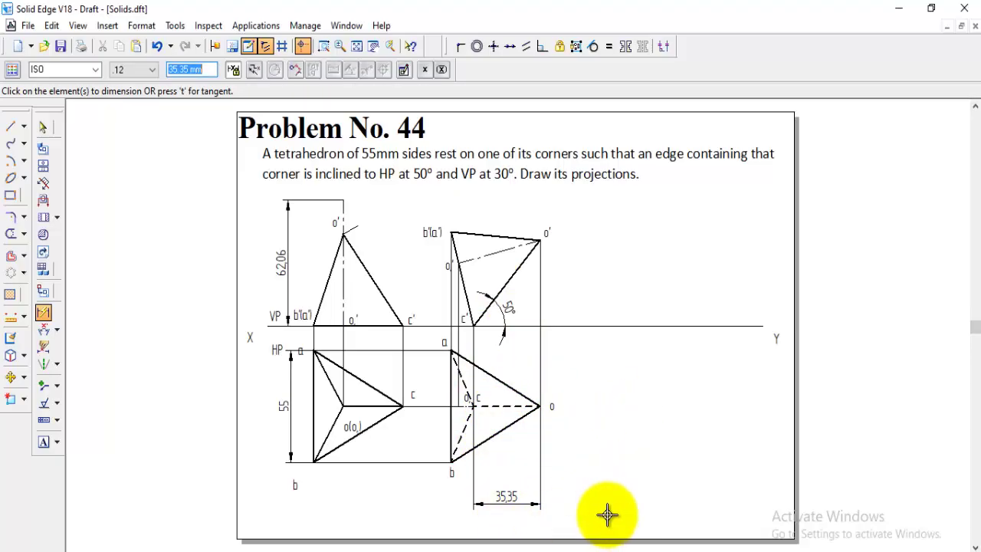
pyautogui.click(371, 274)
pyautogui.click(395, 257)
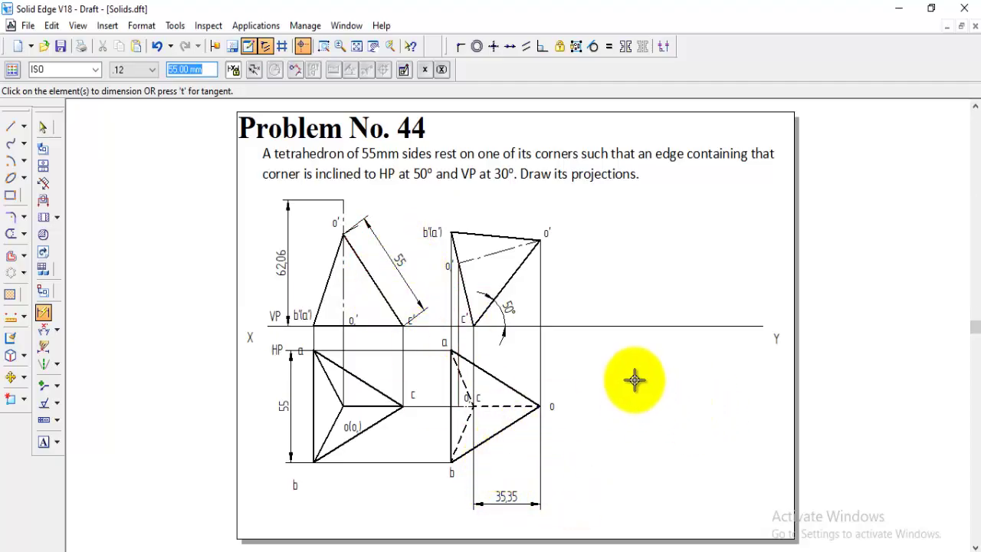
# - Draw a short horizontal Normal-style reference line below XY, in the free space beside the second top view
pyautogui.click(10, 126)
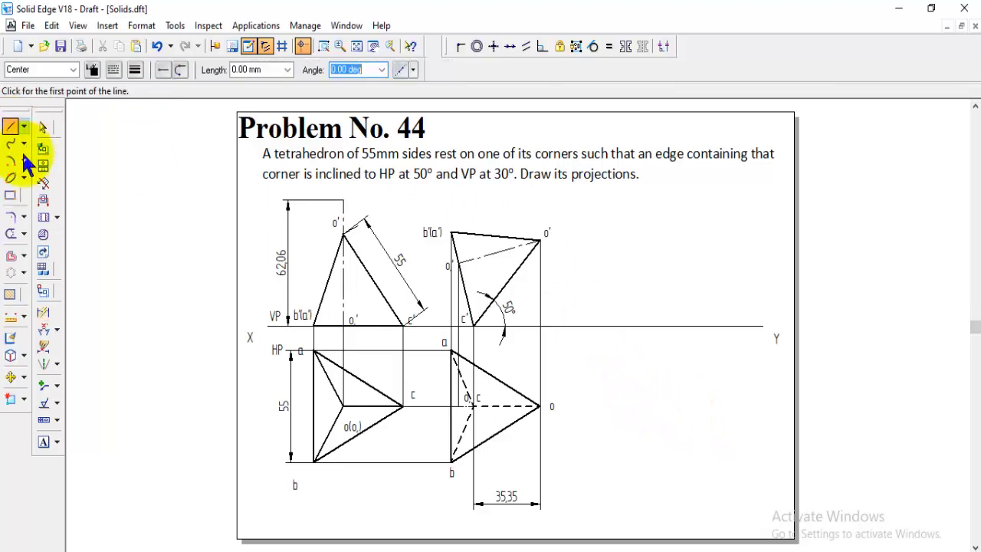
pyautogui.click(73, 69)
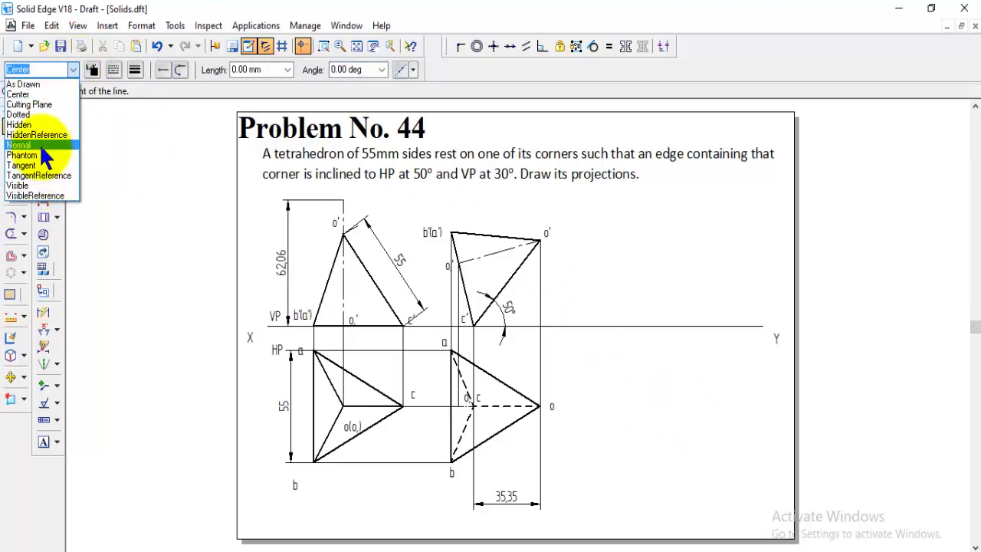
pyautogui.click(39, 141)
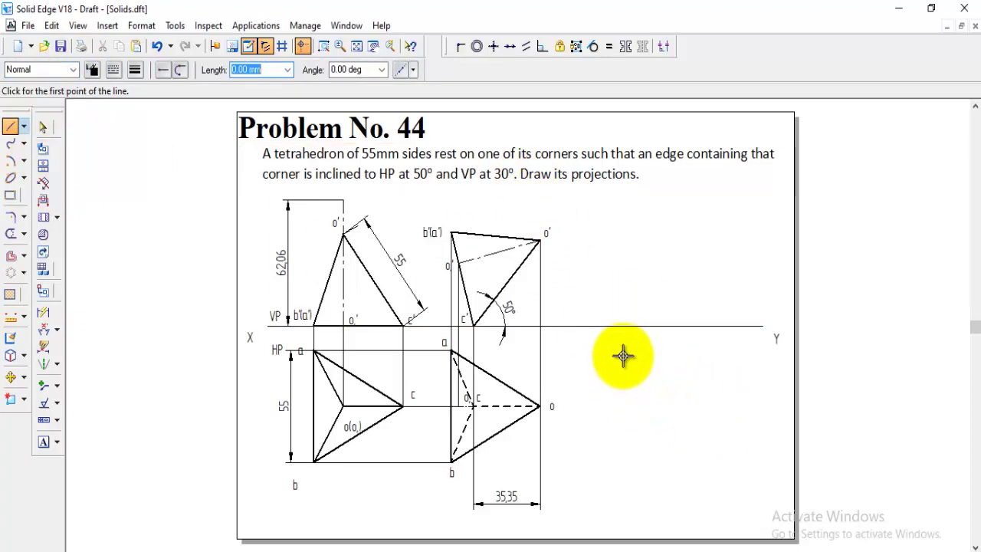
pyautogui.click(605, 350)
pyautogui.click(579, 349)
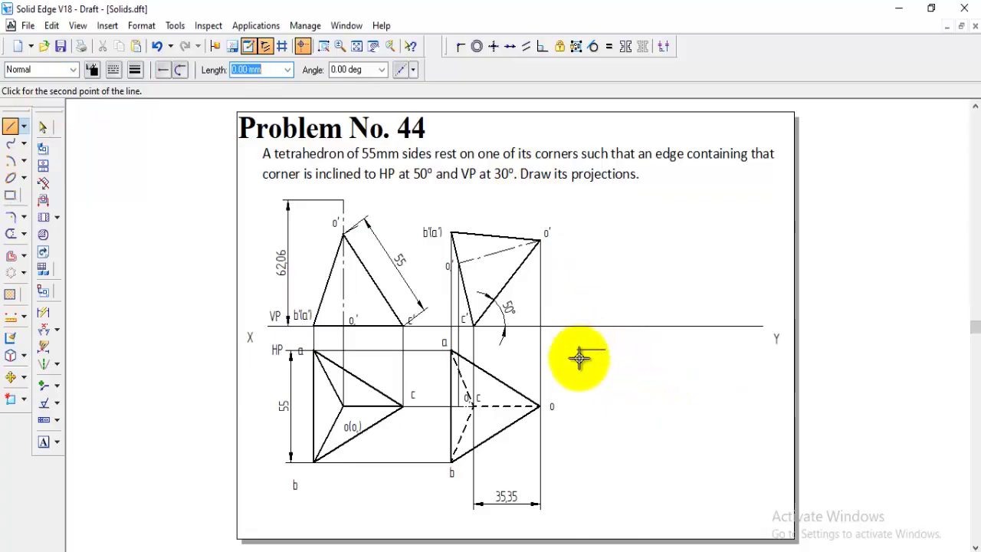
# - Draw a line at -30° from the reference line's left end and dimension the angle between the two lines
pyautogui.click(349, 71)
pyautogui.write('-30')
pyautogui.press('Tab')
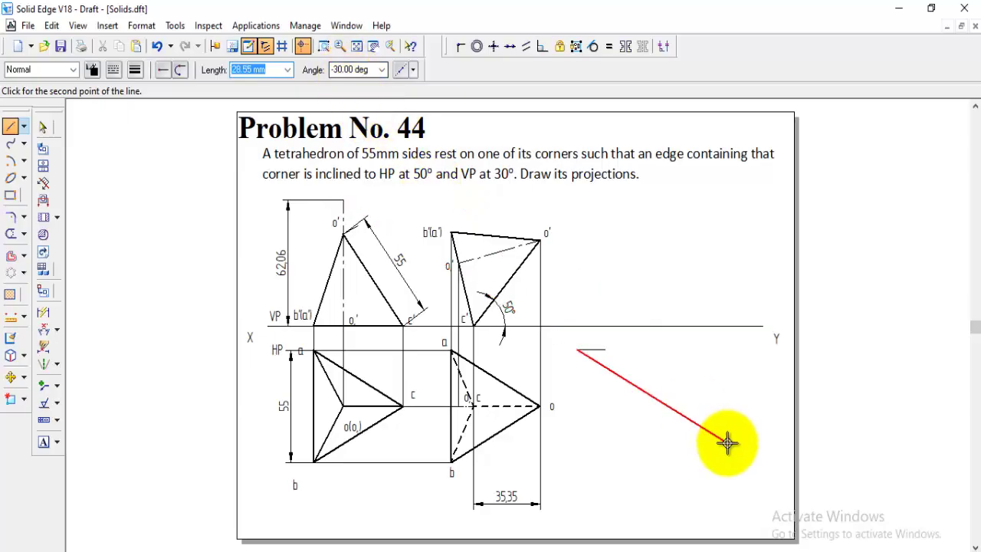
pyautogui.click(738, 448)
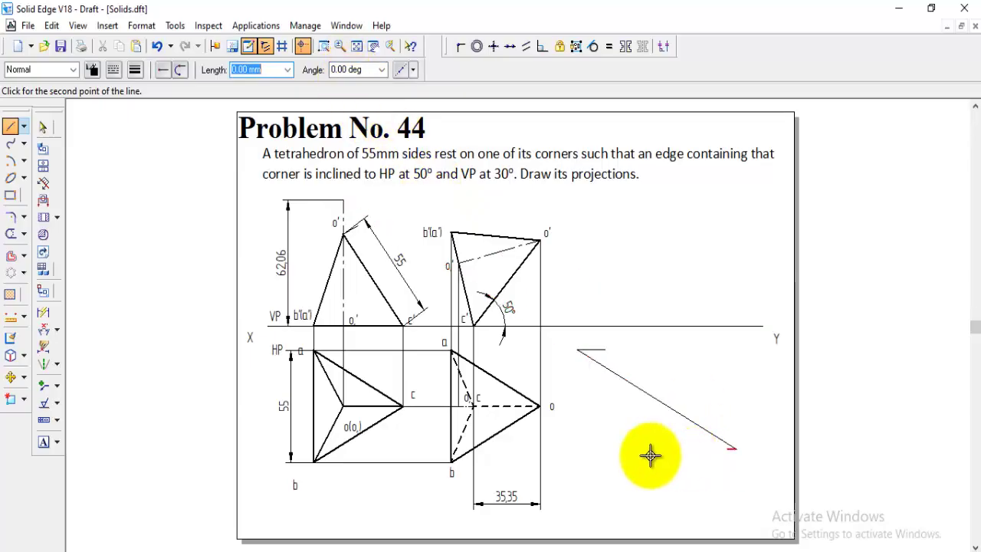
pyautogui.click(45, 331)
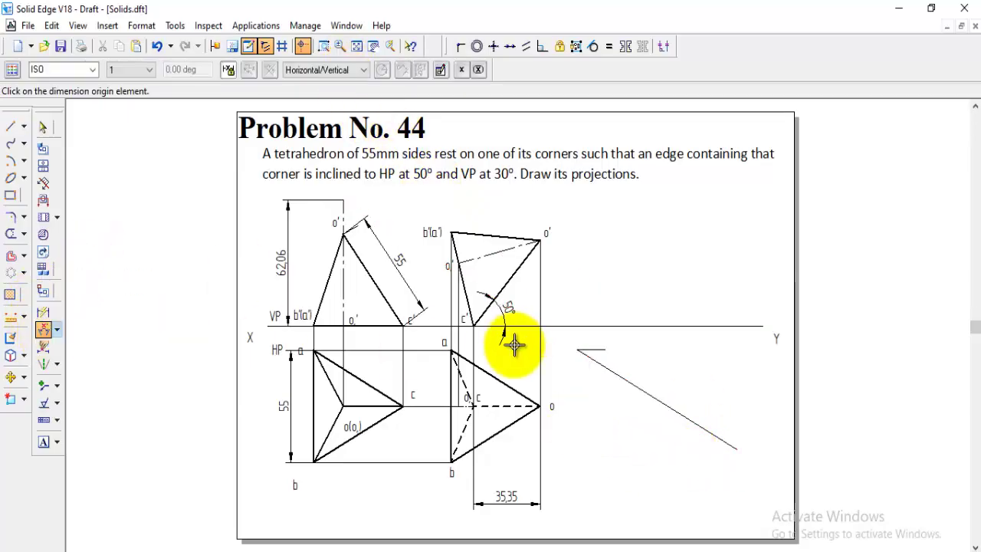
pyautogui.click(603, 356)
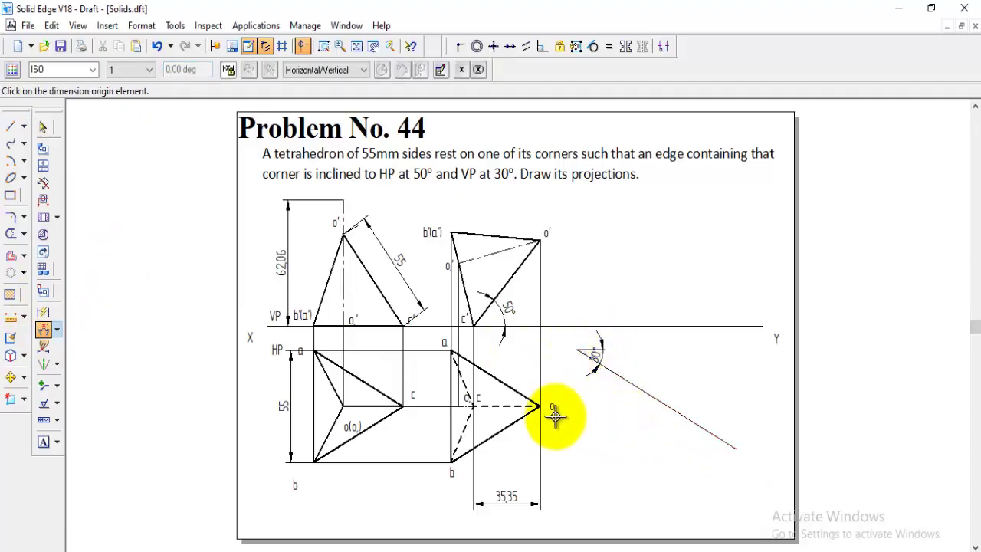
# - Cut the 30° line with a short arc centred on its start, and draw a HiddenReference-style horizontal locus line leftward from that intersection
pyautogui.click(10, 161)
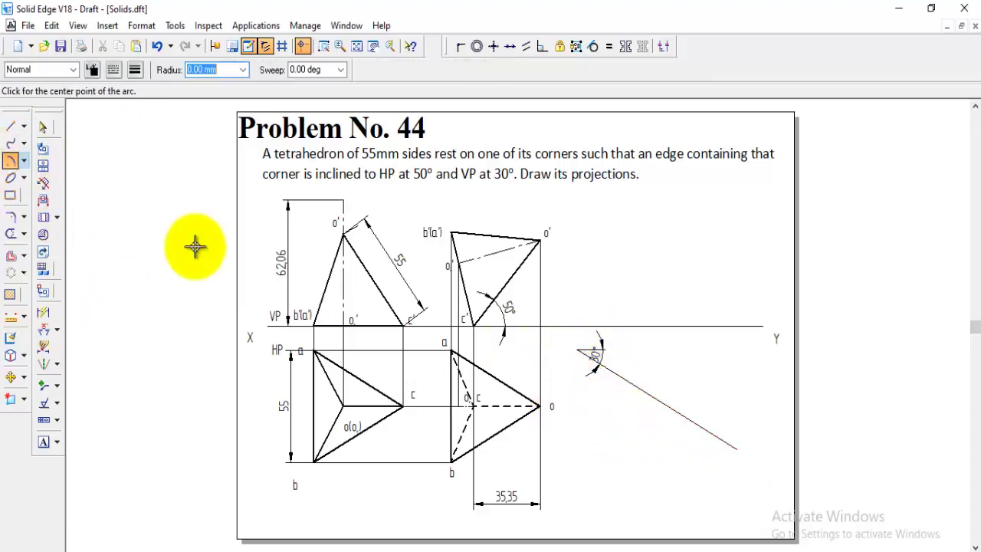
pyautogui.click(576, 349)
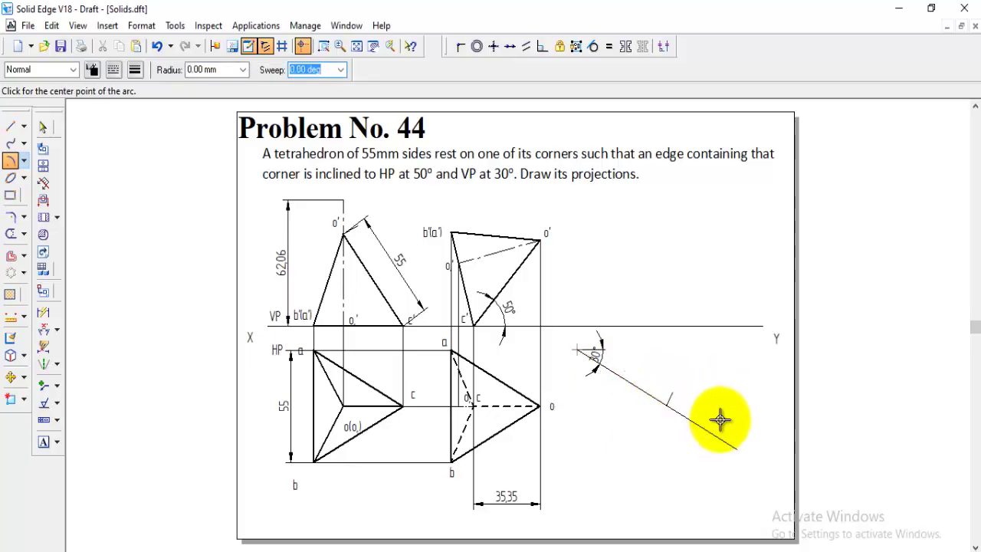
pyautogui.click(10, 125)
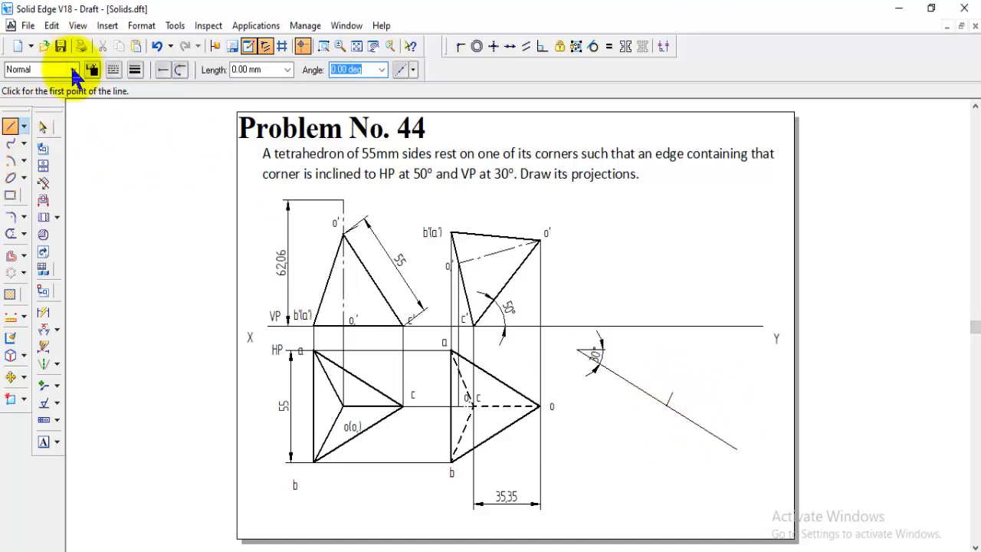
pyautogui.click(73, 70)
pyautogui.click(40, 135)
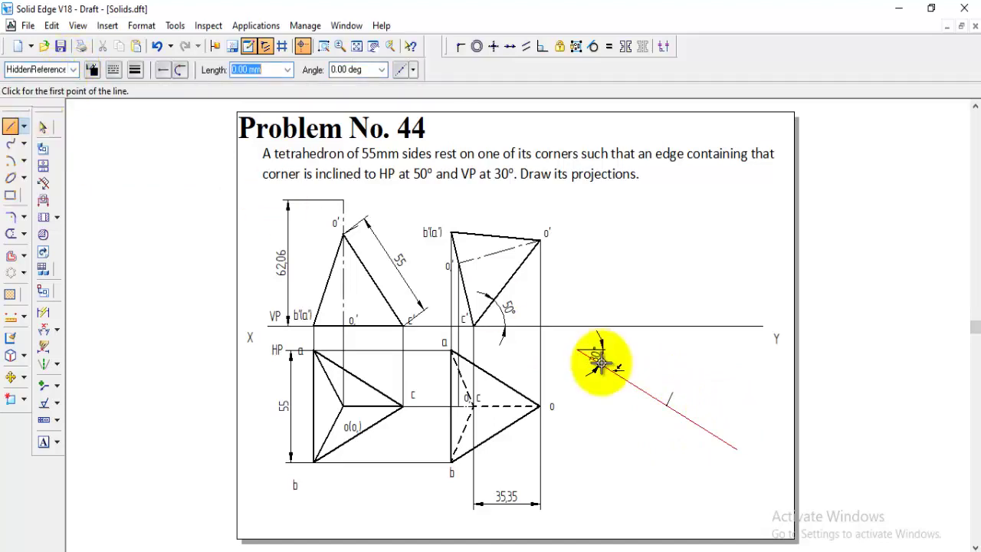
pyautogui.click(668, 406)
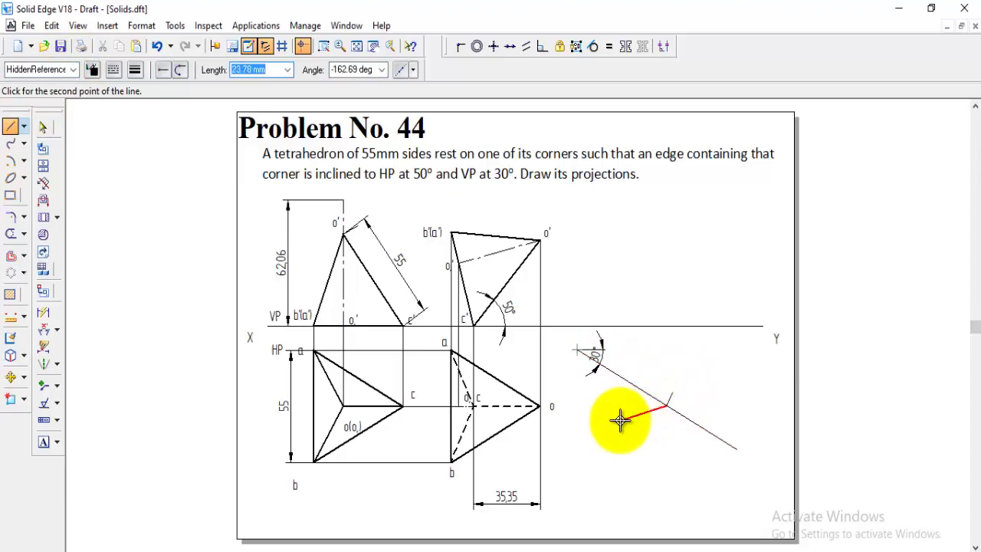
pyautogui.click(580, 406)
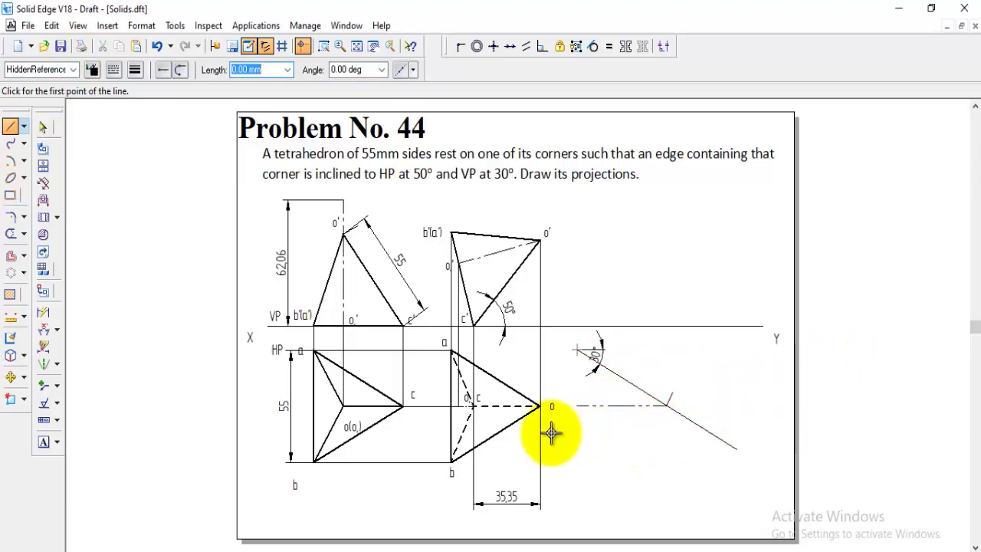
# - Draw a 35.35 mm radius arc centred on the 30° line's start point, cutting the horizontal locus line
pyautogui.click(11, 160)
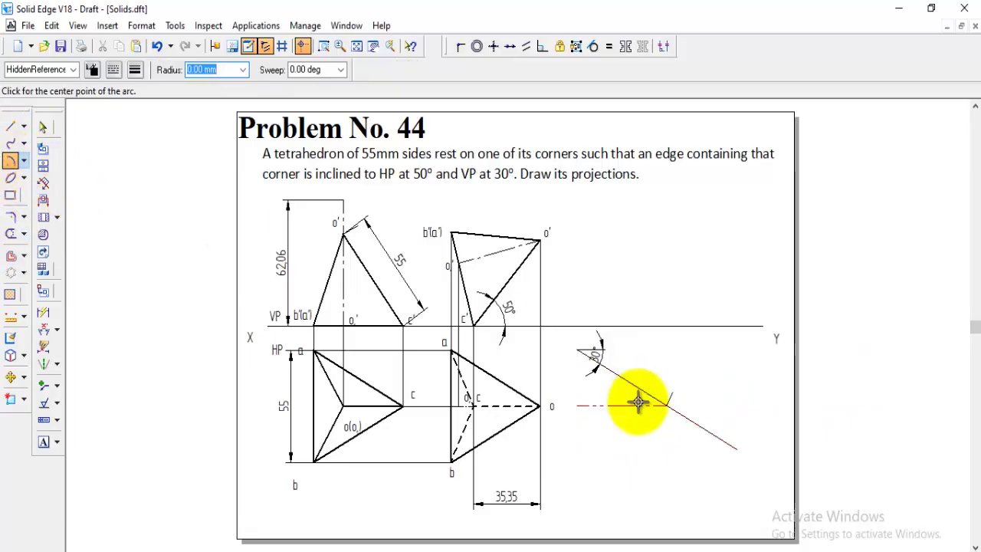
pyautogui.click(576, 349)
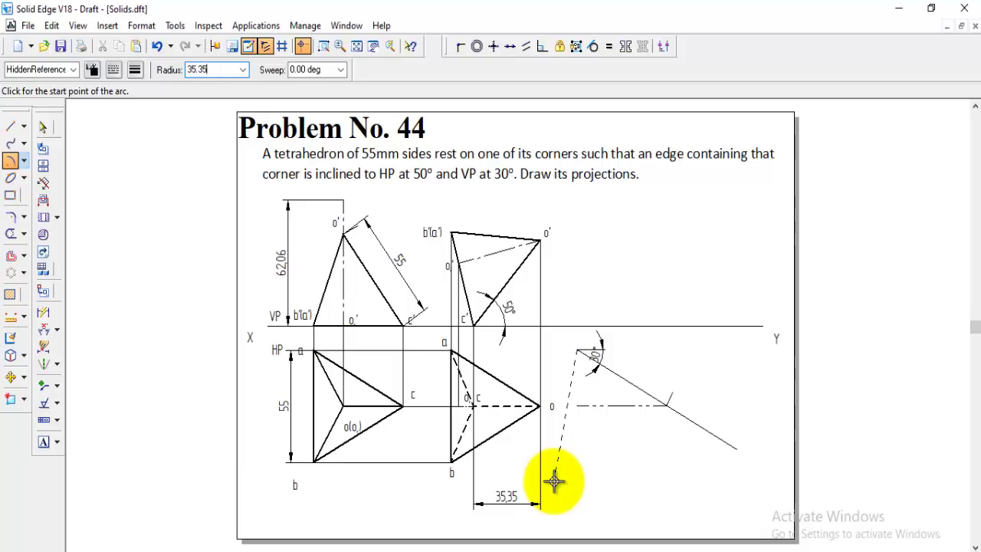
pyautogui.press('Tab')
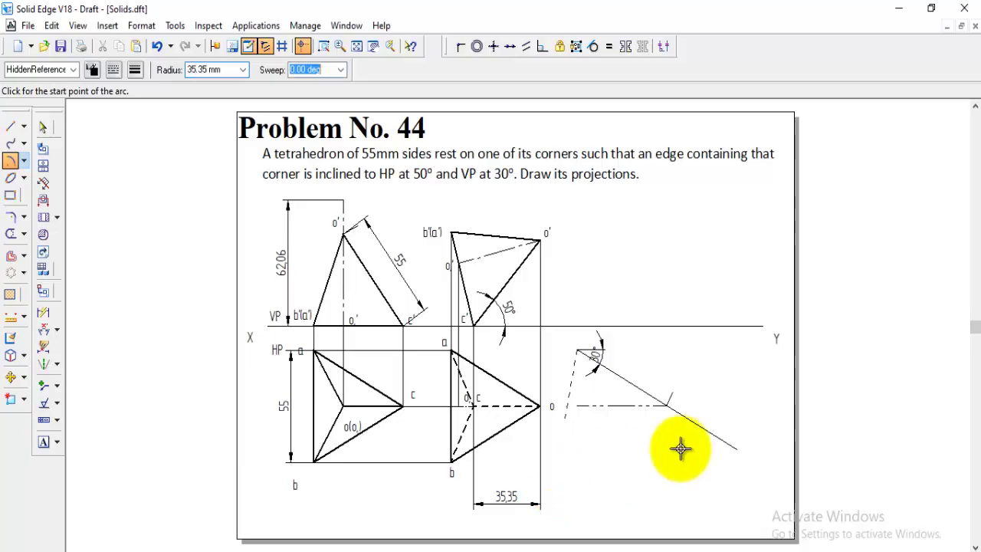
pyautogui.click(635, 403)
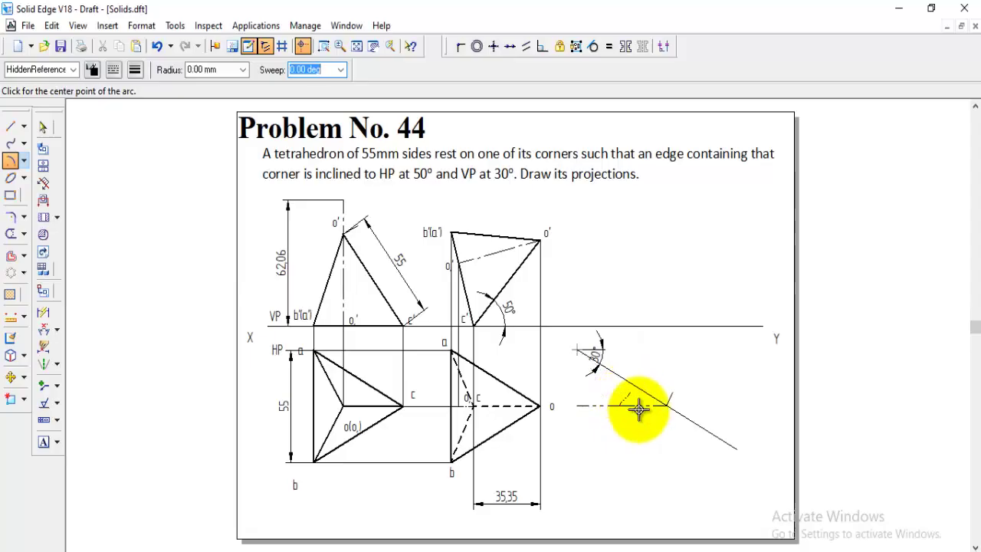
# - Draw a long Normal-style line from the 30° line's start point through the intersection of the 35.35 mm arc and the locus line
pyautogui.click(12, 127)
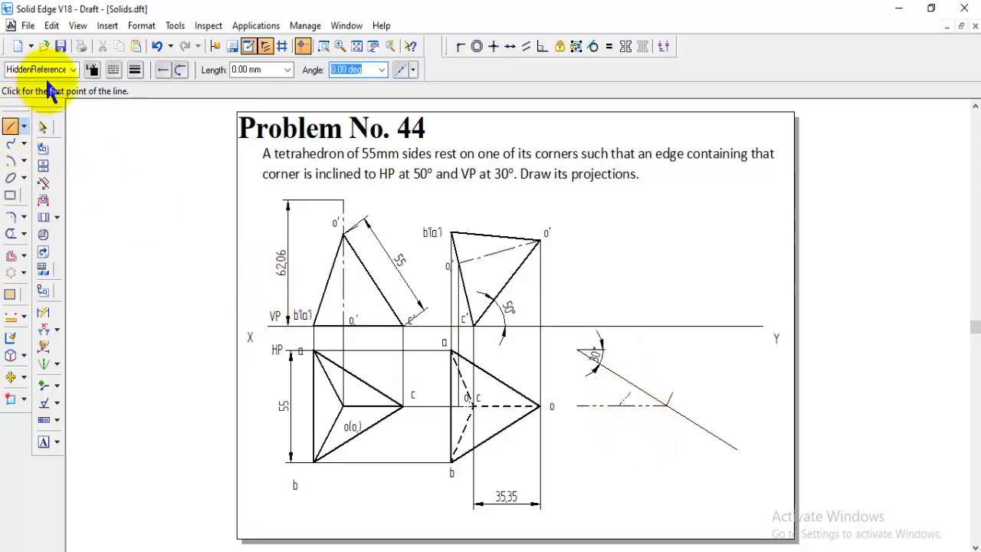
pyautogui.click(74, 70)
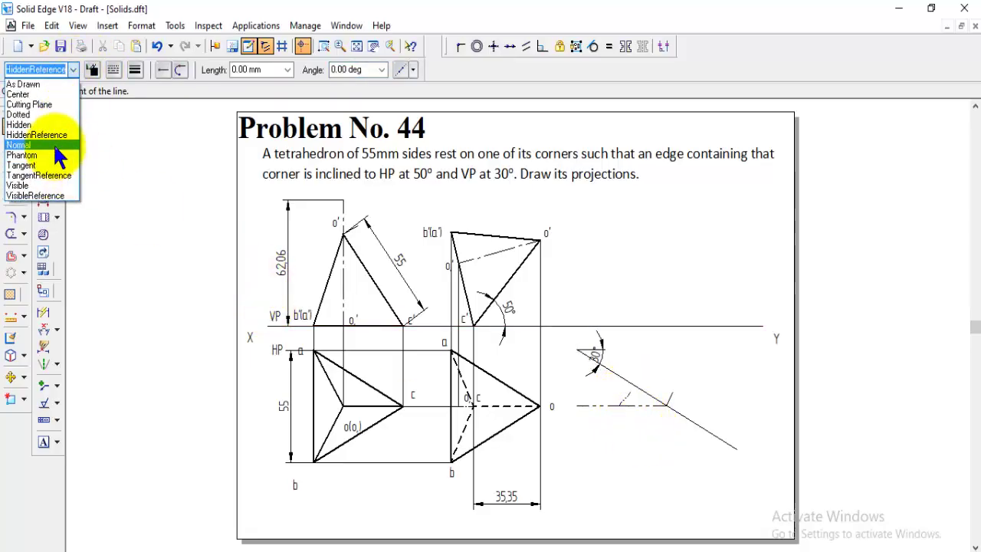
pyautogui.click(46, 139)
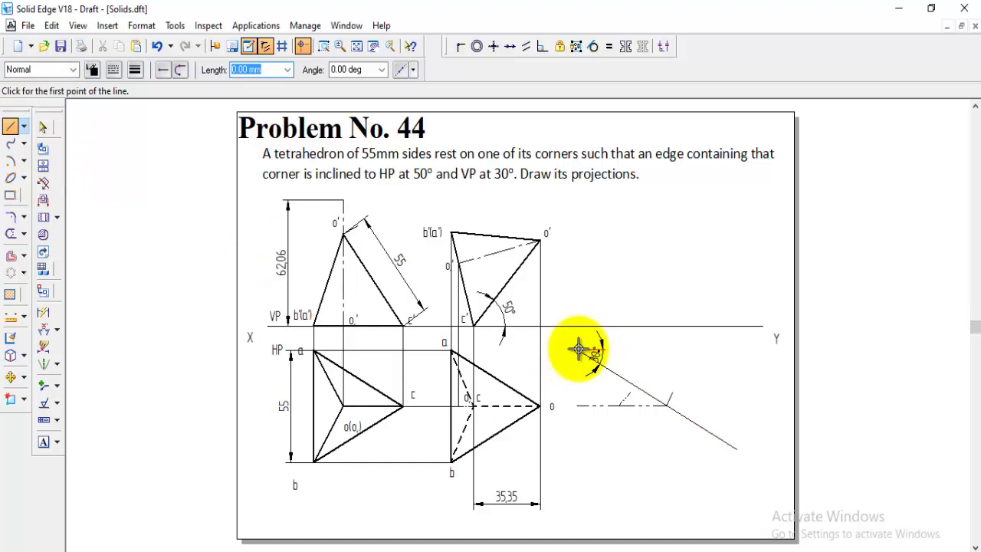
pyautogui.click(578, 350)
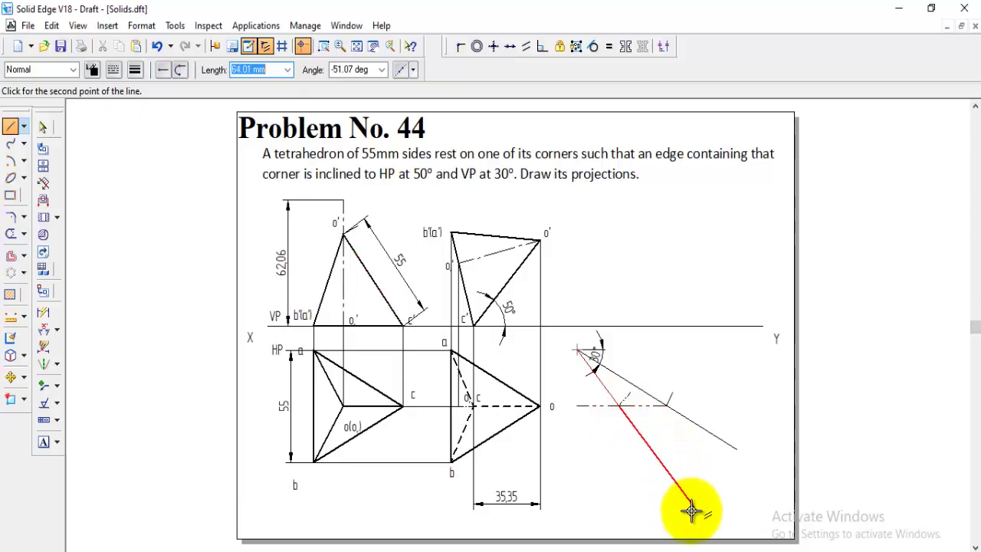
pyautogui.click(734, 470)
# - Dimension the angle between the steeper construction line and the XY line
pyautogui.click(43, 331)
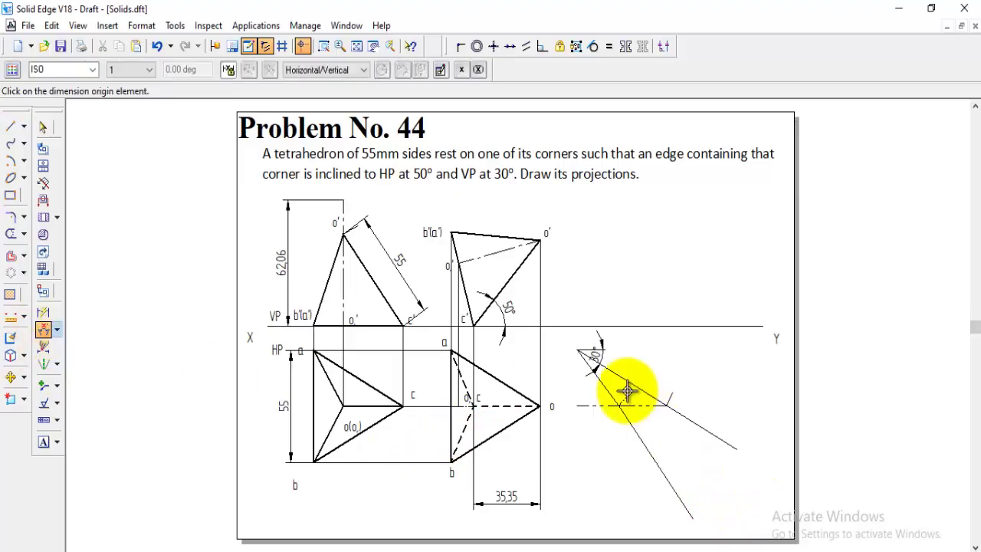
pyautogui.click(610, 390)
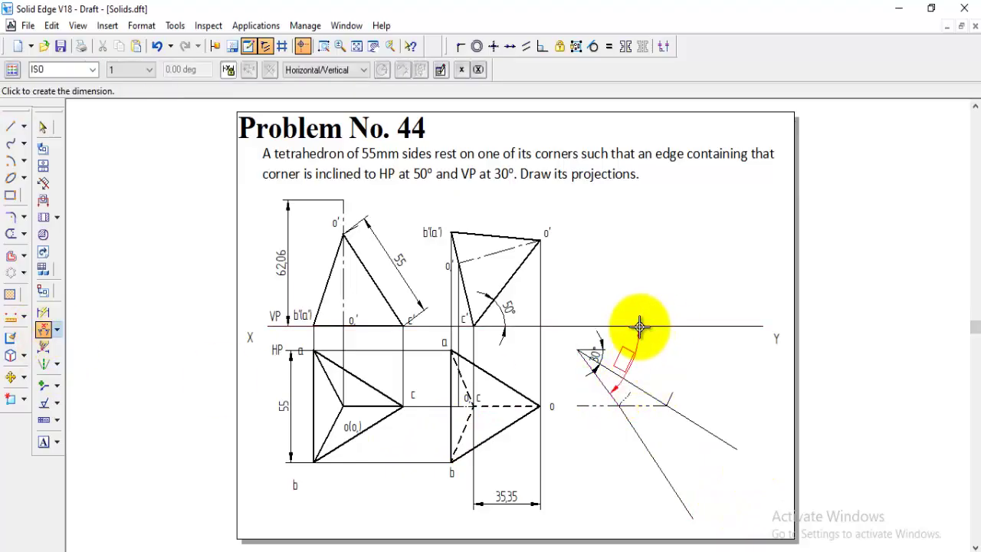
pyautogui.click(636, 350)
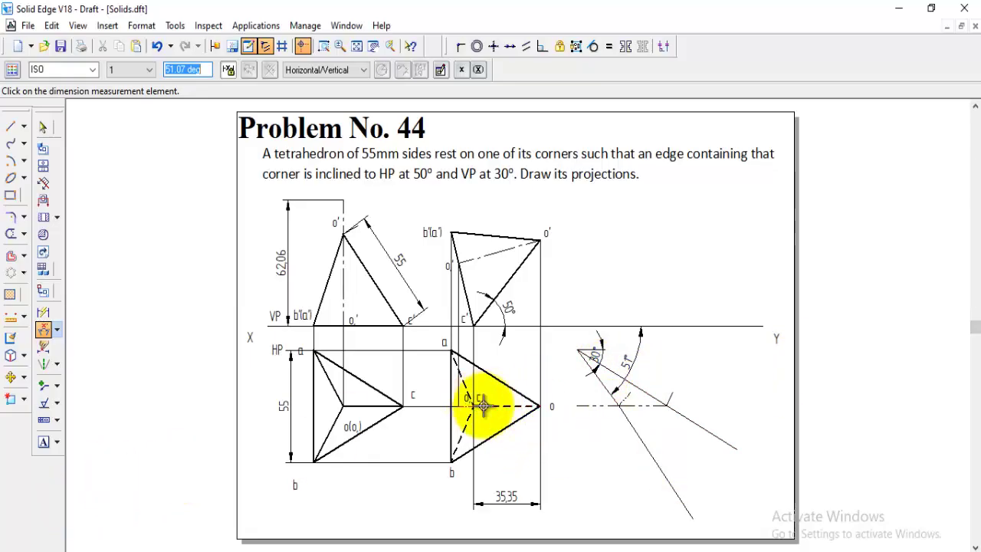
# - Copy the second top view's tetrahedron edges, placing corner o of the copy on the 51° line just below the locus line
pyautogui.click(11, 377)
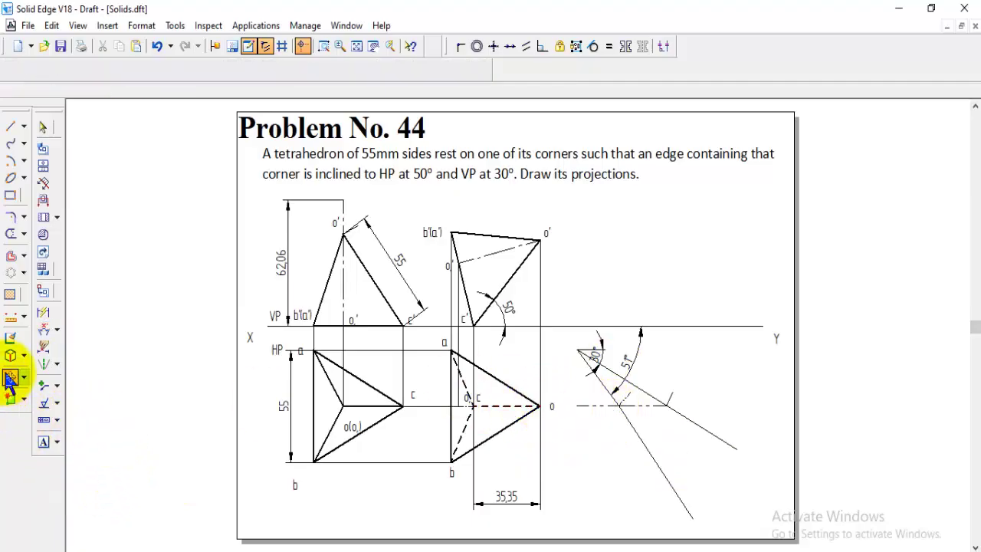
pyautogui.click(512, 389)
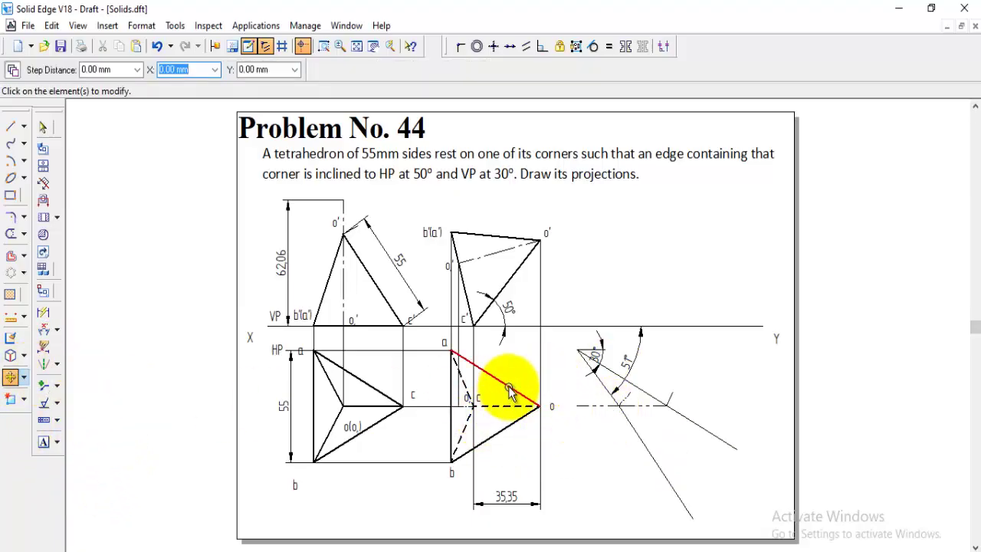
pyautogui.click(452, 424)
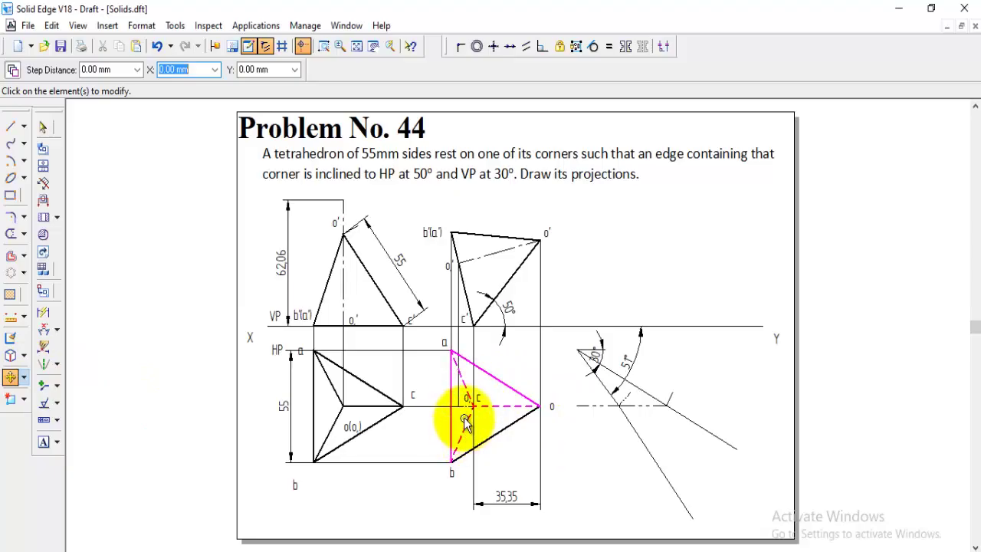
pyautogui.click(491, 436)
pyautogui.rightClick(499, 466)
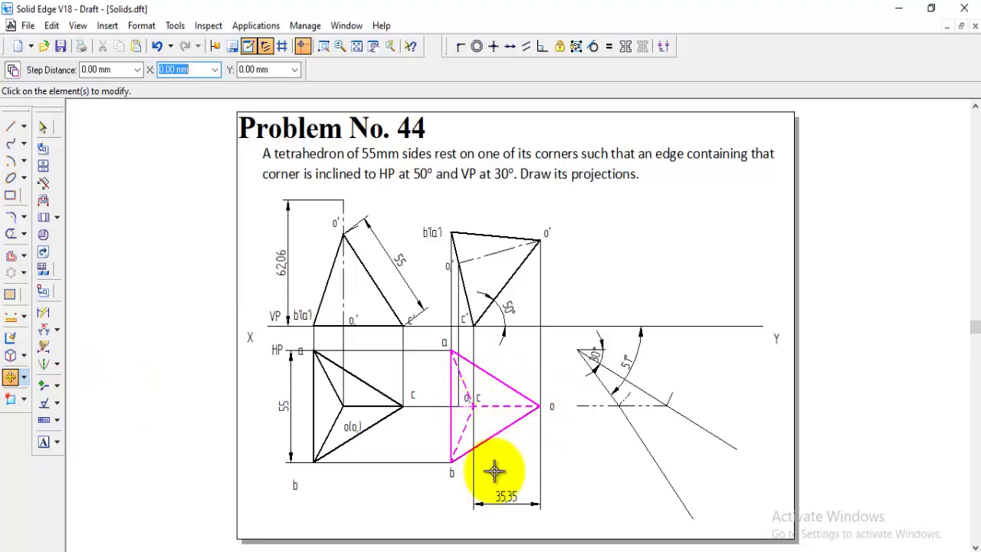
pyautogui.click(541, 407)
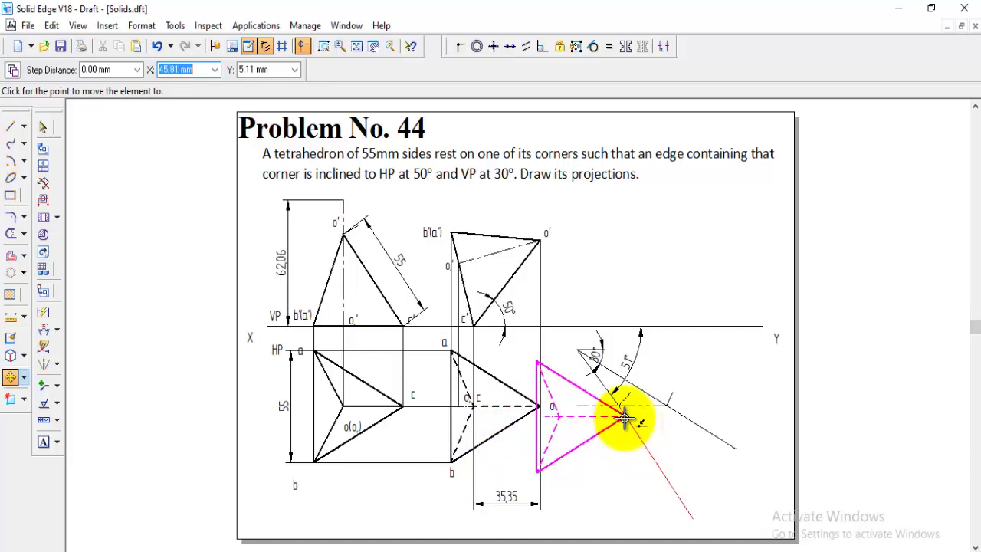
pyautogui.click(625, 416)
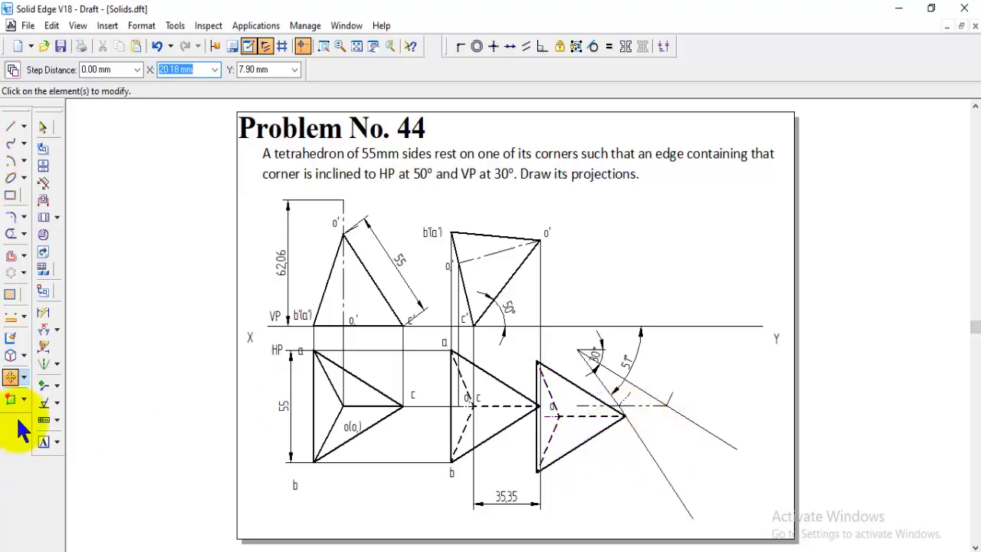
# - Rotate the copied top view about corner o so that its edge c-o lies along the 51° line
pyautogui.click(29, 377)
pyautogui.click(46, 395)
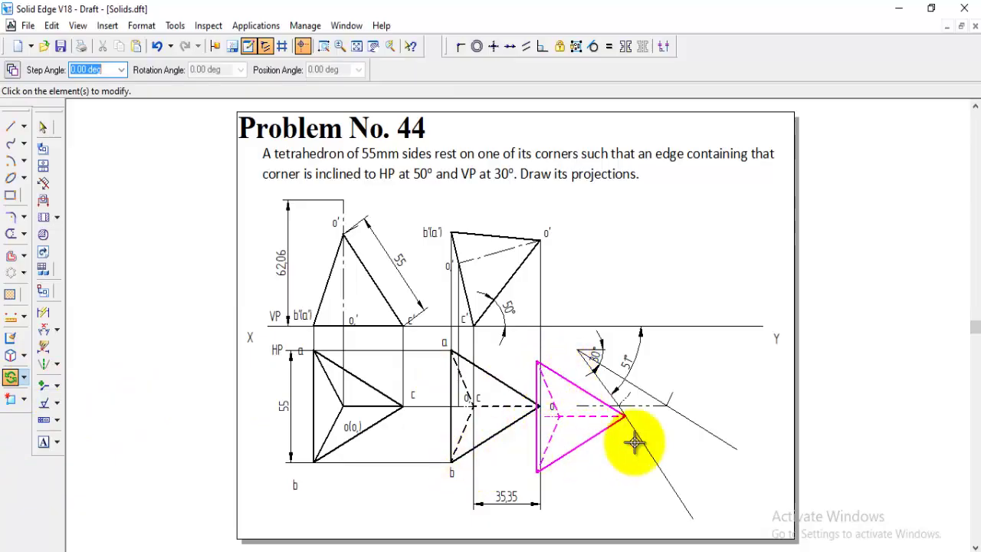
pyautogui.click(627, 419)
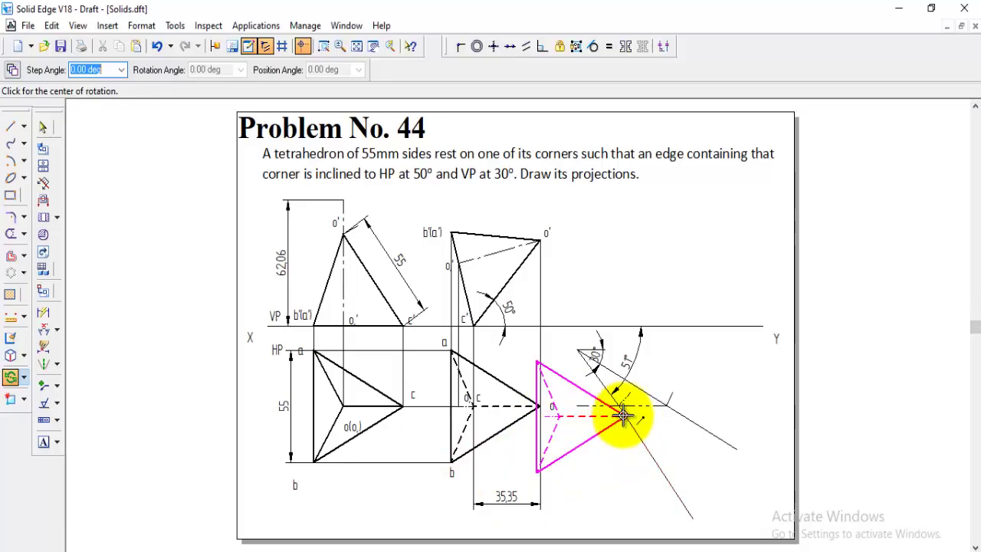
pyautogui.click(547, 415)
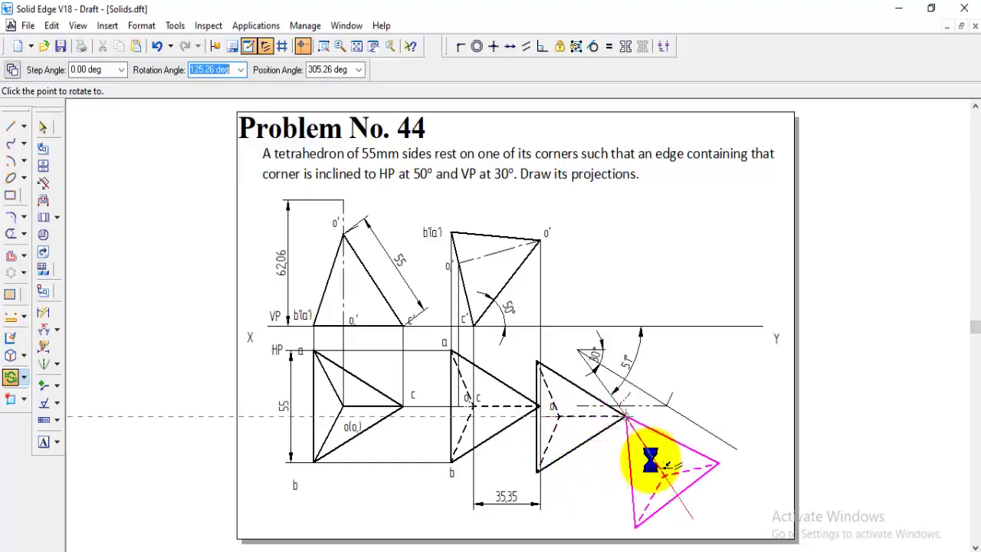
pyautogui.click(651, 460)
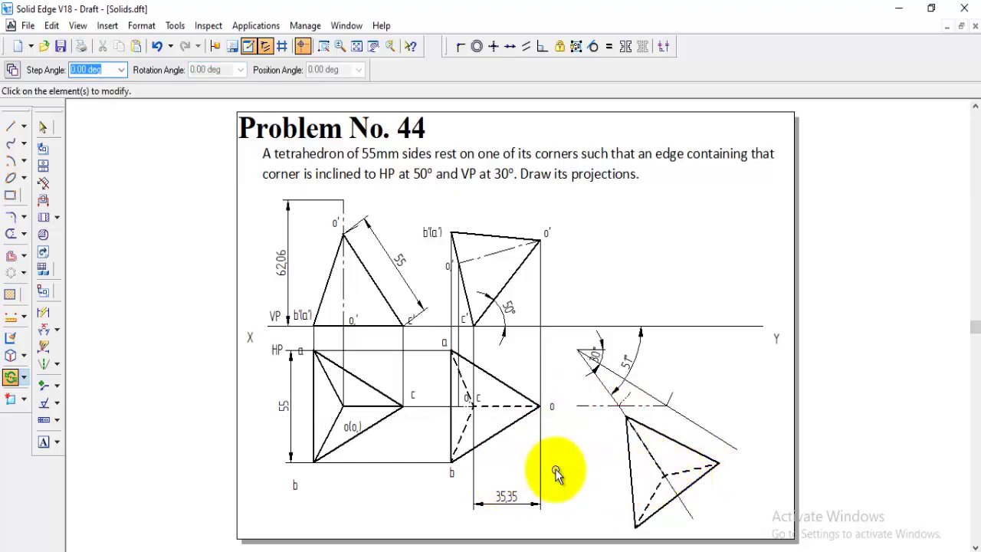
# - Trim the overhanging end of the 51° line beyond edge a-b of the rotated third top view
pyautogui.click(10, 233)
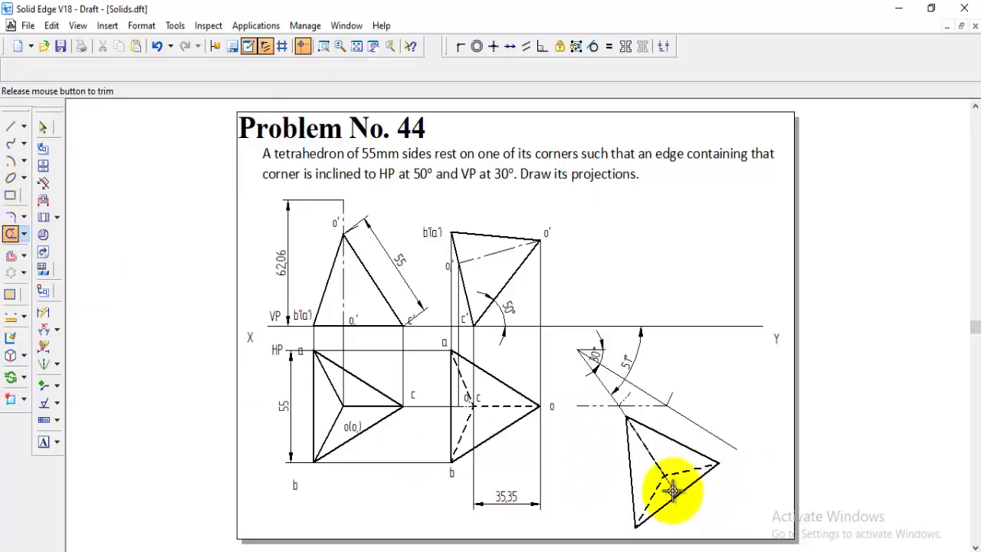
pyautogui.moveTo(672, 490); pyautogui.dragTo(686, 485)
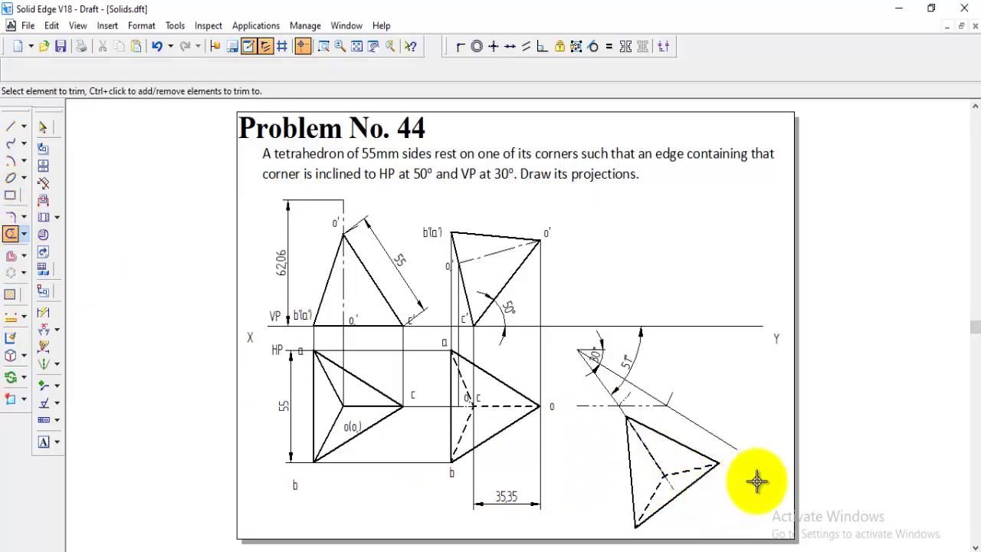
# - Copy the labels o and b from the second top view to the matching corners of the third top view
pyautogui.click(23, 377)
pyautogui.click(55, 377)
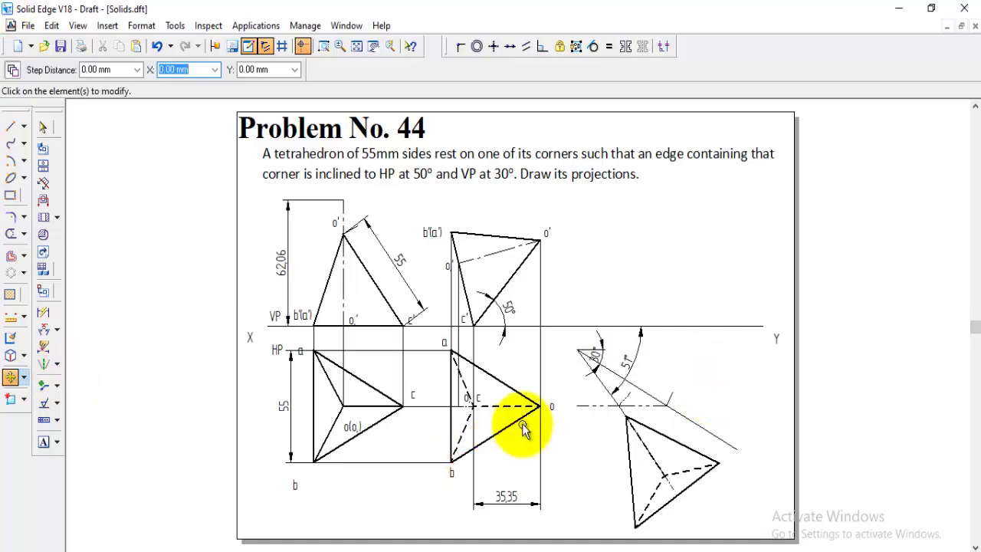
pyautogui.click(541, 407)
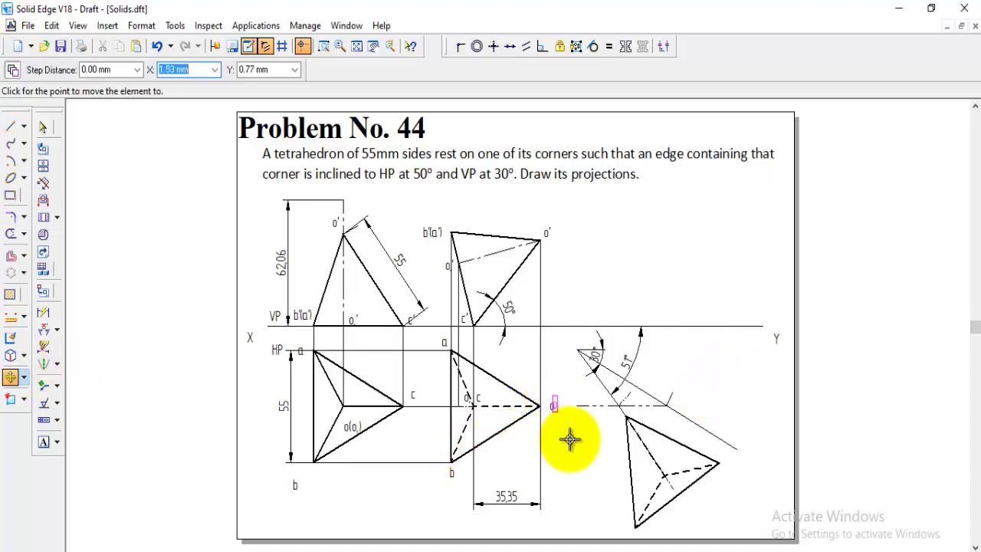
pyautogui.click(617, 453)
pyautogui.click(457, 477)
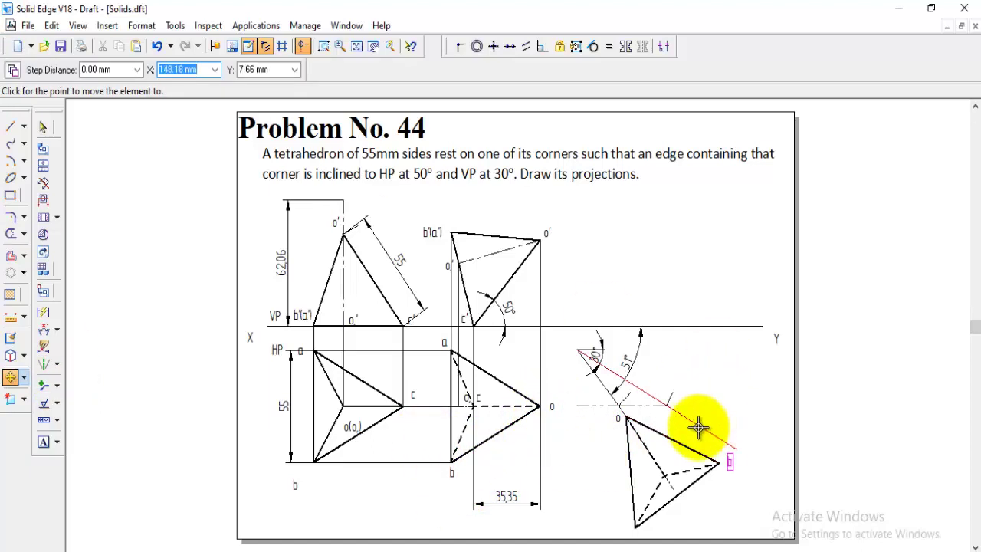
pyautogui.press('Escape')
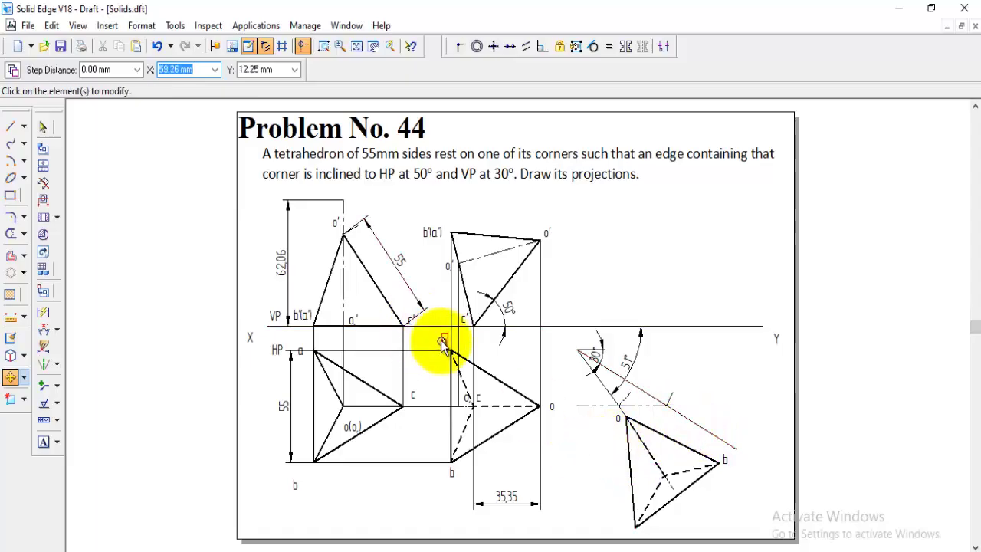
# - Copy the labels a and c from the second top view to the matching corners of the third top view
pyautogui.click(443, 342)
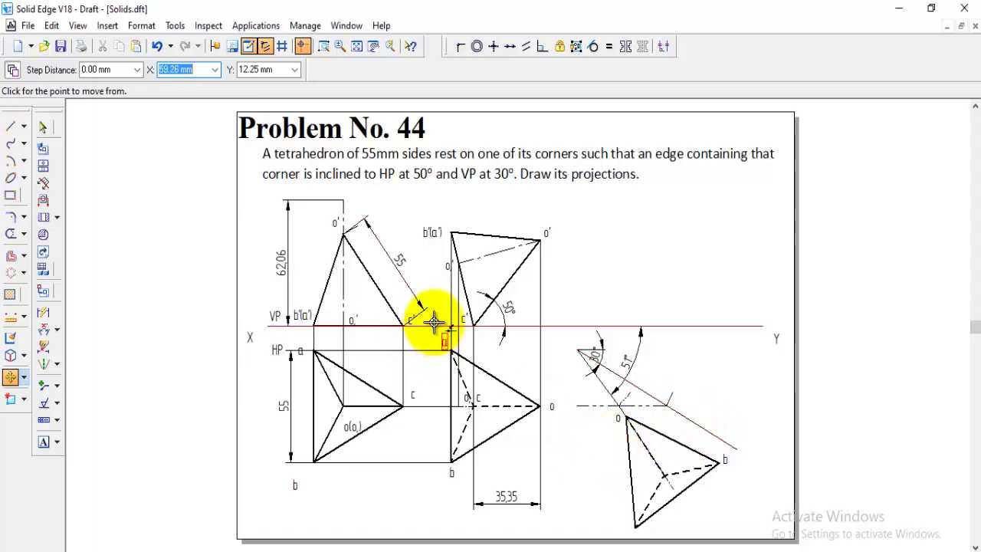
pyautogui.click(620, 512)
pyautogui.click(469, 395)
pyautogui.click(465, 377)
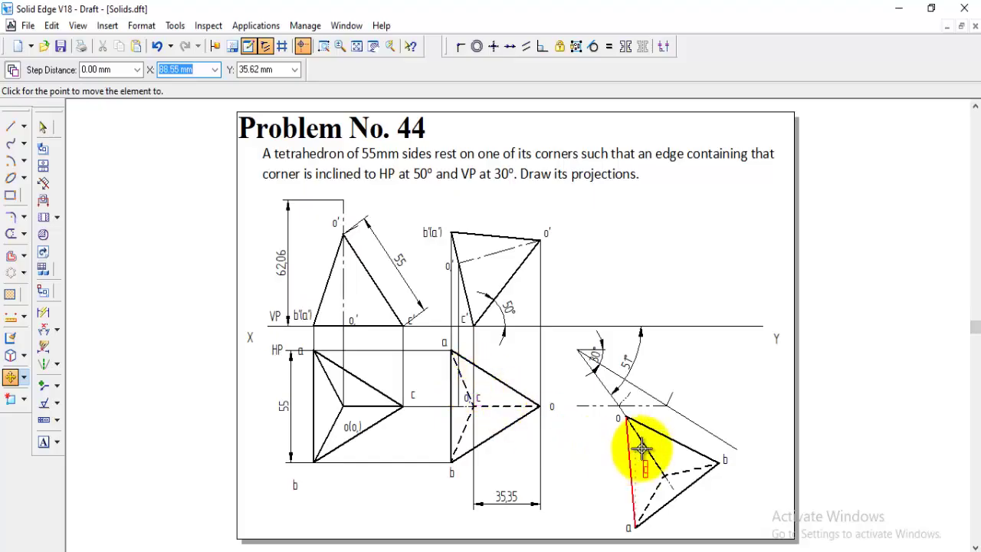
pyautogui.click(660, 443)
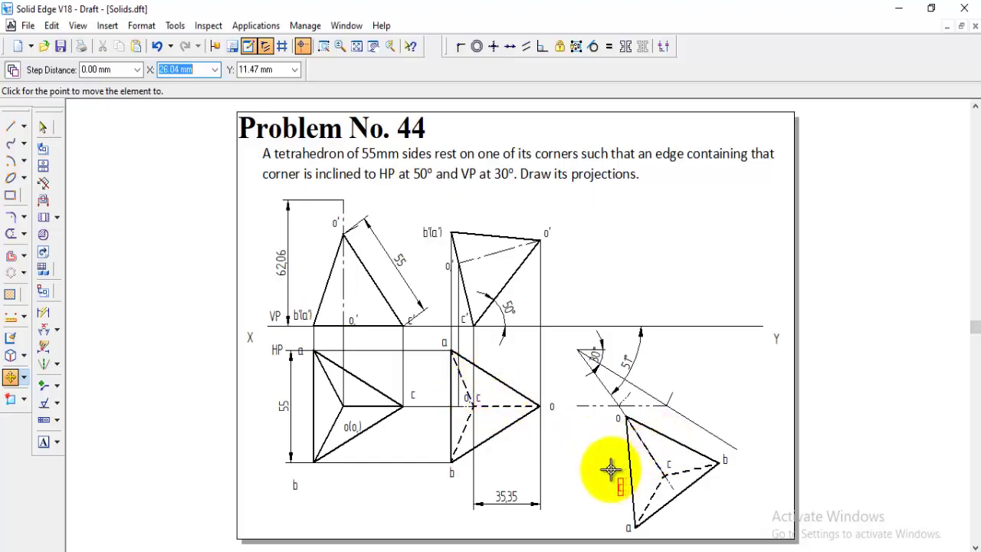
# - Copy the base-centre label o, from the second top view to just below corner c of the third top view
pyautogui.click(470, 411)
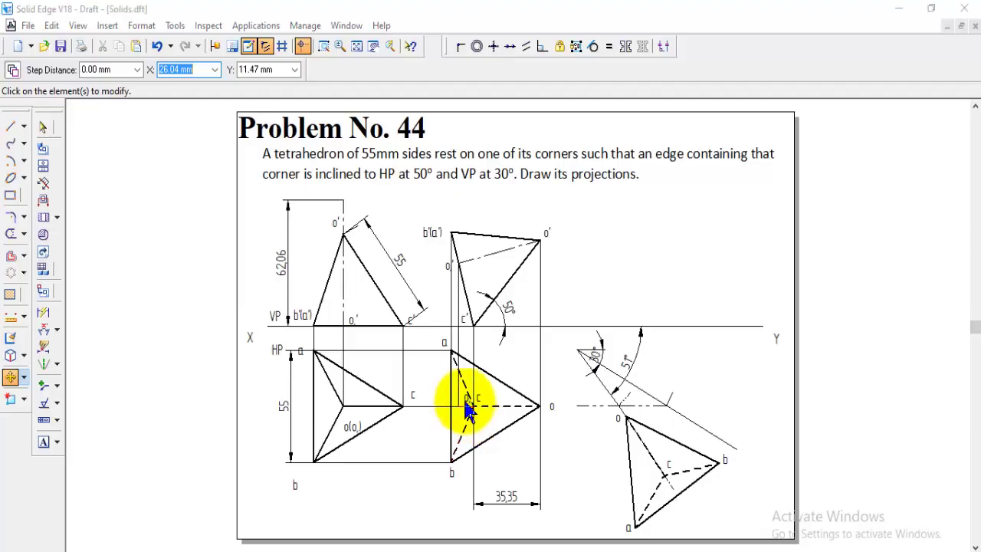
pyautogui.rightClick(470, 406)
pyautogui.click(508, 430)
pyautogui.click(469, 404)
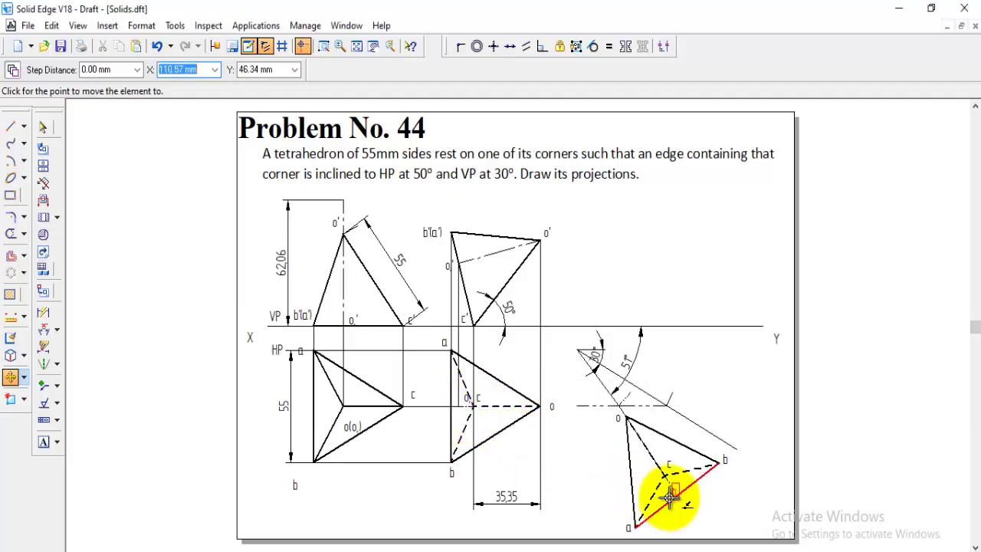
pyautogui.click(709, 498)
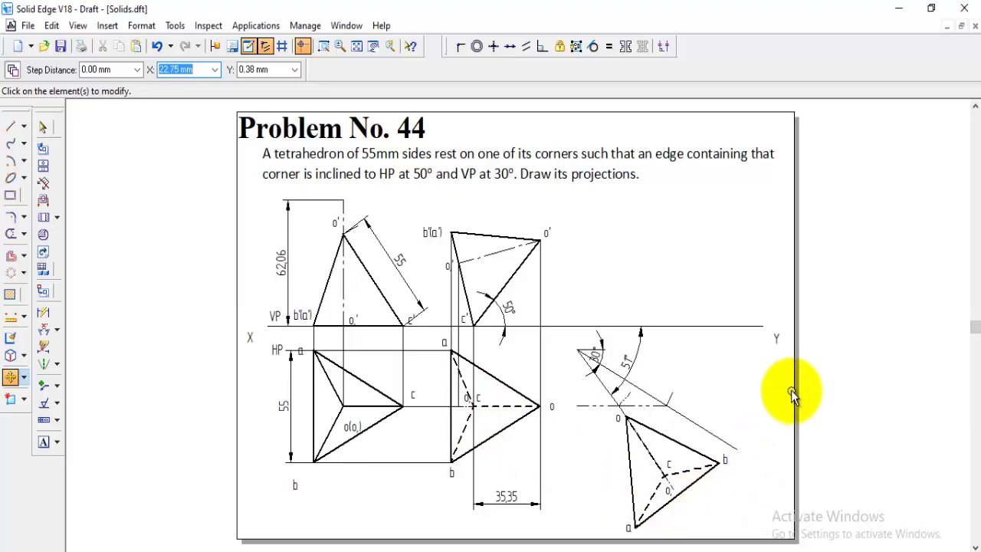
# - Draw a Normal-style vertical projector from corner o of the third top view to the level of o', and join it horizontally to the second front view's o'
pyautogui.scroll(-1, 790, 376)
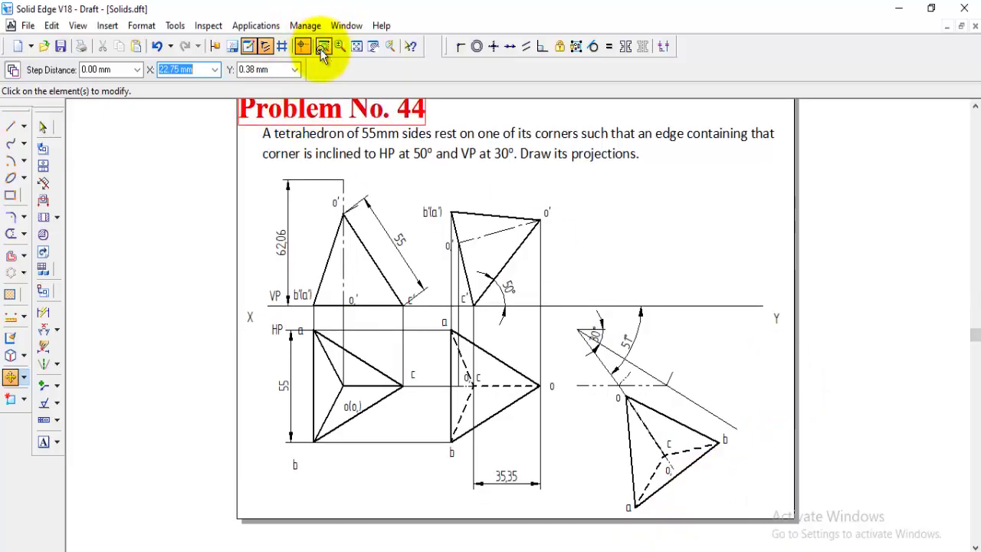
pyautogui.click(324, 46)
pyautogui.click(421, 191)
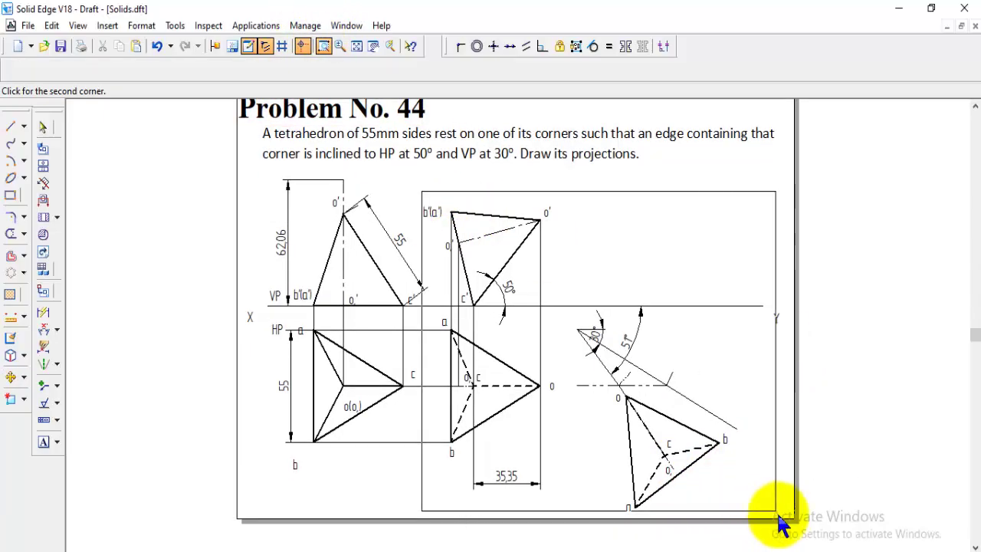
pyautogui.click(797, 535)
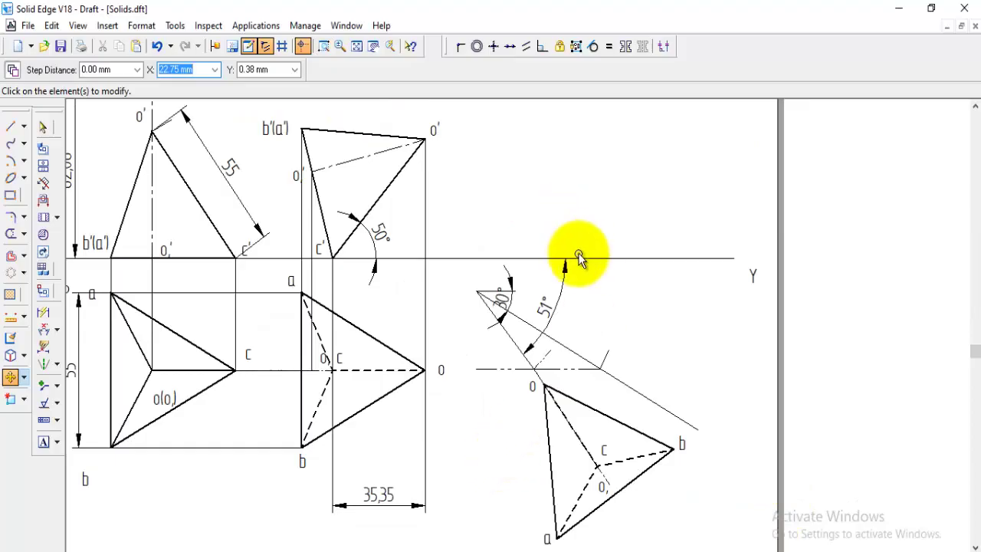
pyautogui.click(11, 127)
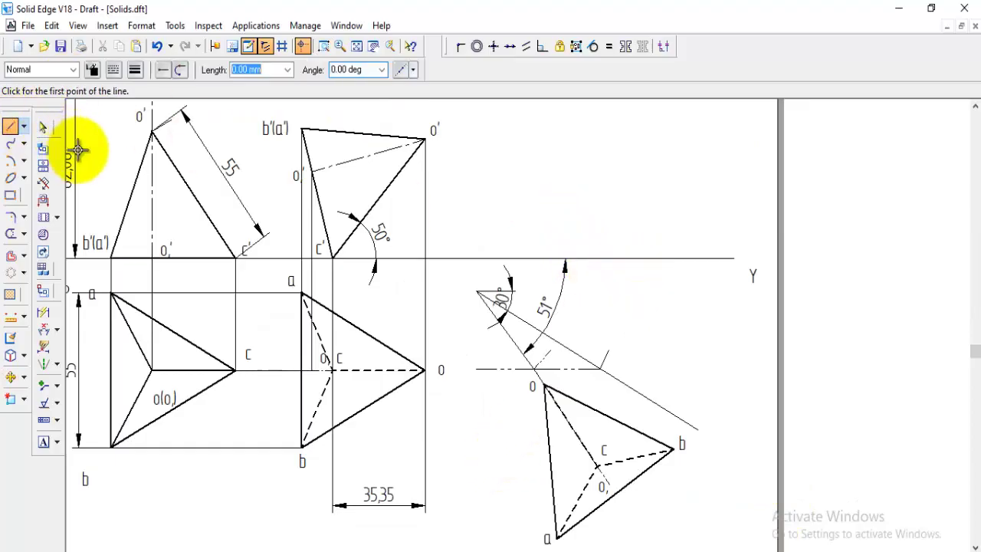
pyautogui.click(543, 386)
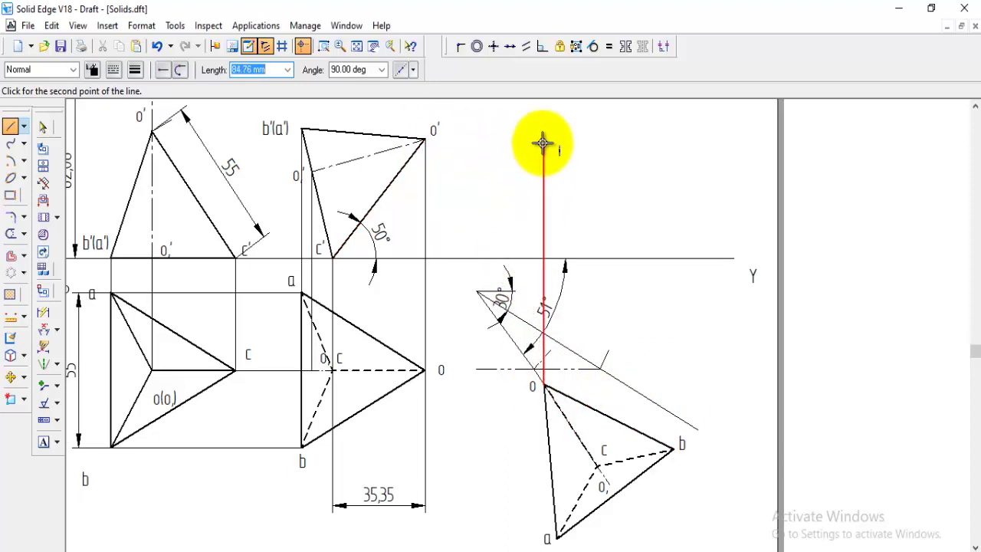
pyautogui.click(543, 140)
pyautogui.click(425, 140)
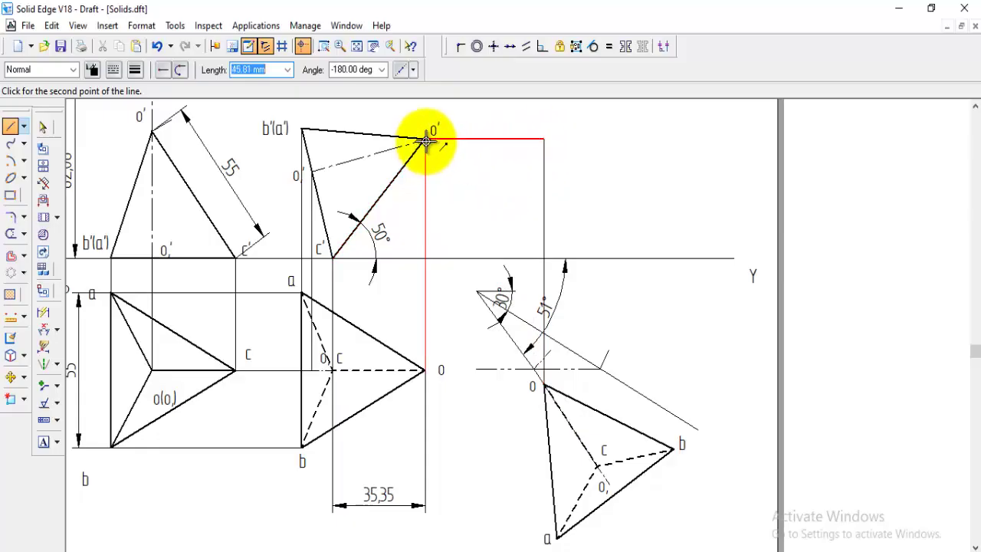
pyautogui.rightClick(525, 190)
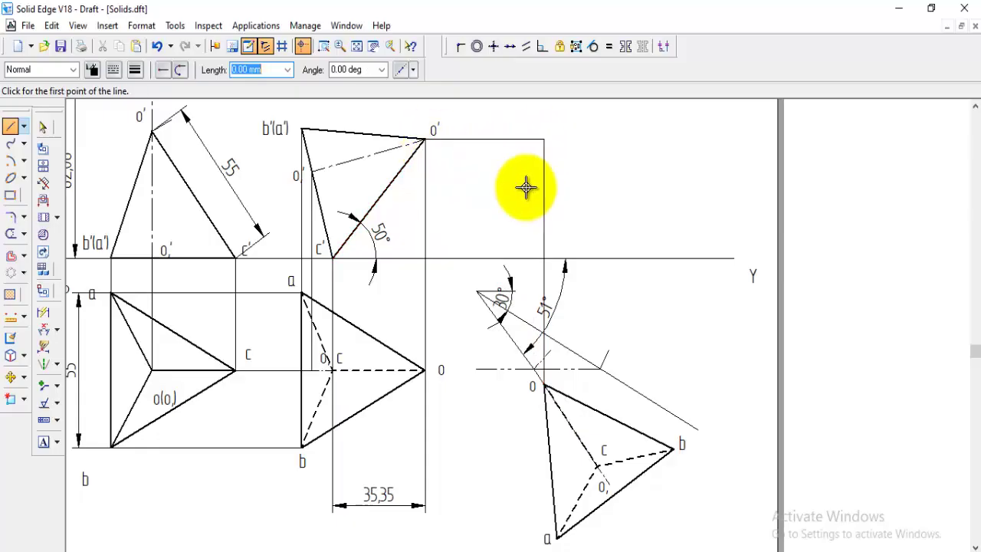
# - Draw vertical projectors from corners a and b of the third top view to the level of b'(a'), and connect them horizontally to that corner
pyautogui.click(556, 538)
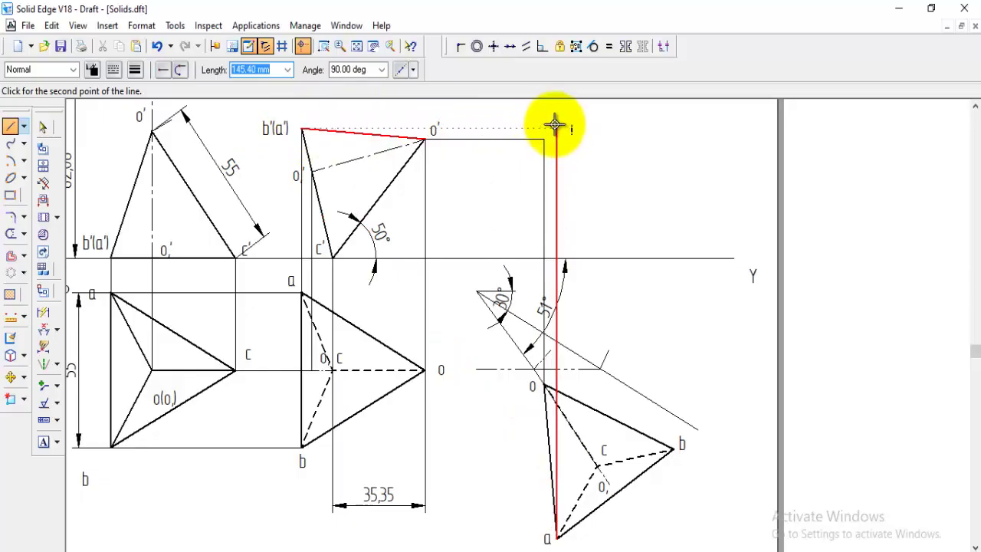
pyautogui.click(556, 126)
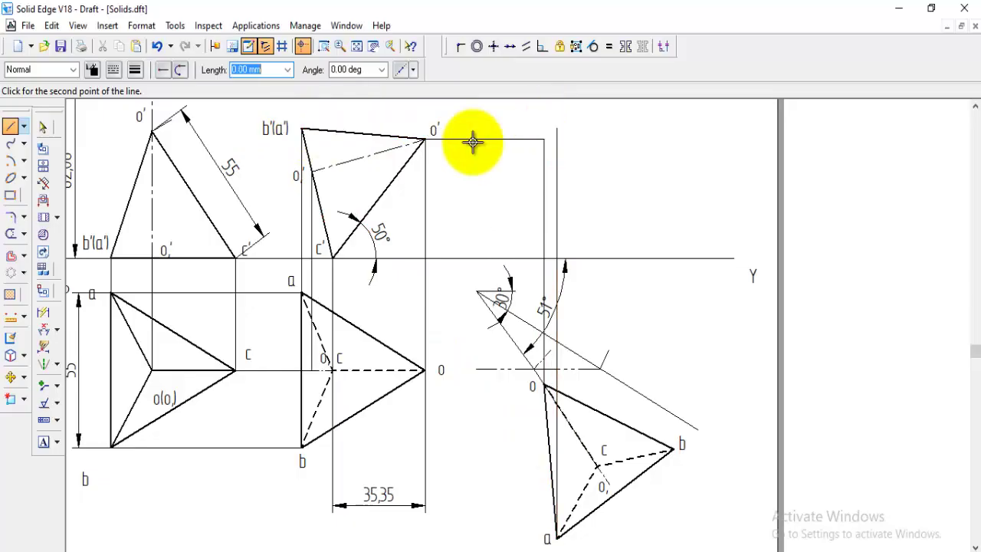
pyautogui.click(304, 128)
pyautogui.rightClick(590, 179)
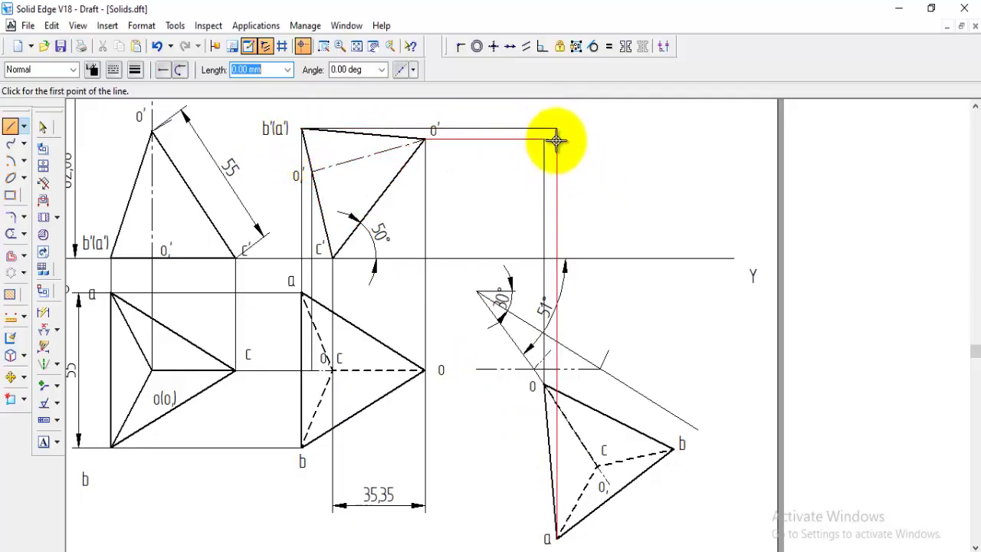
pyautogui.click(671, 448)
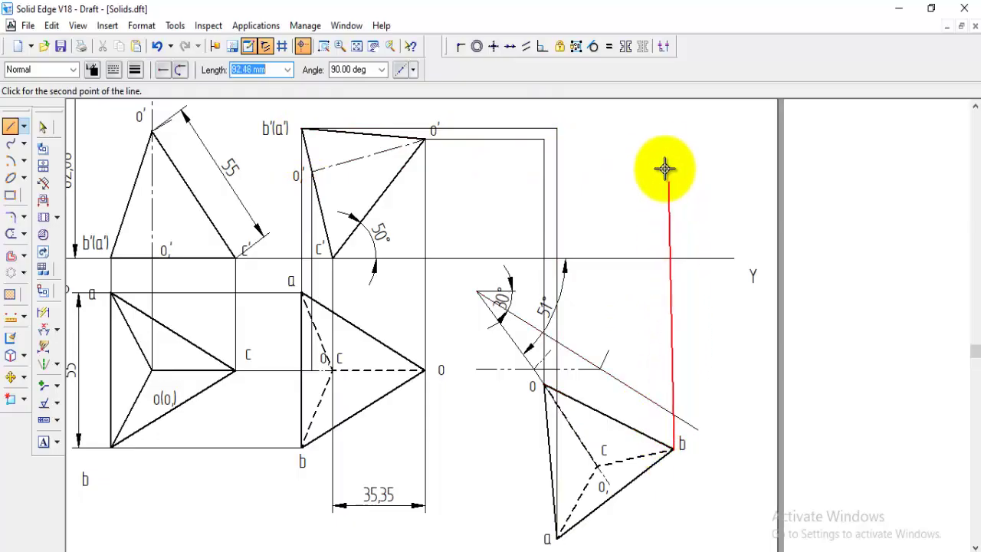
pyautogui.click(675, 129)
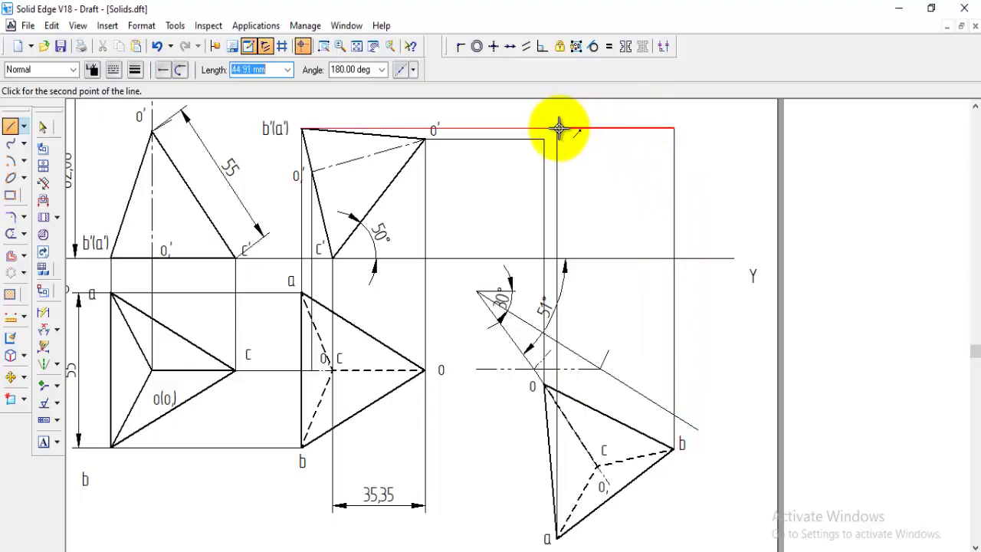
pyautogui.click(557, 128)
pyautogui.press('Escape')
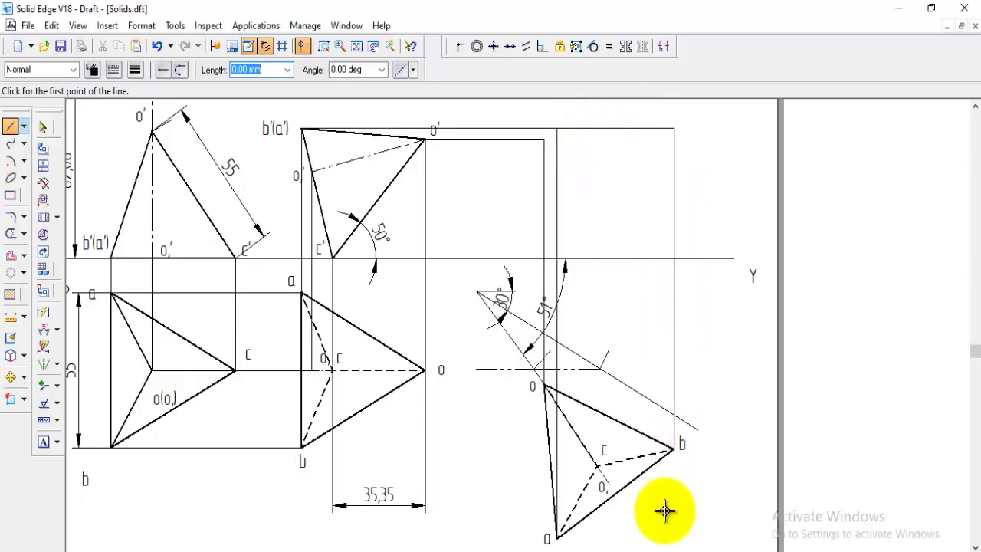
# - Project corner c of the third top view up to the XY line, and base centre o, up and across to o,' of the second front view
pyautogui.click(596, 464)
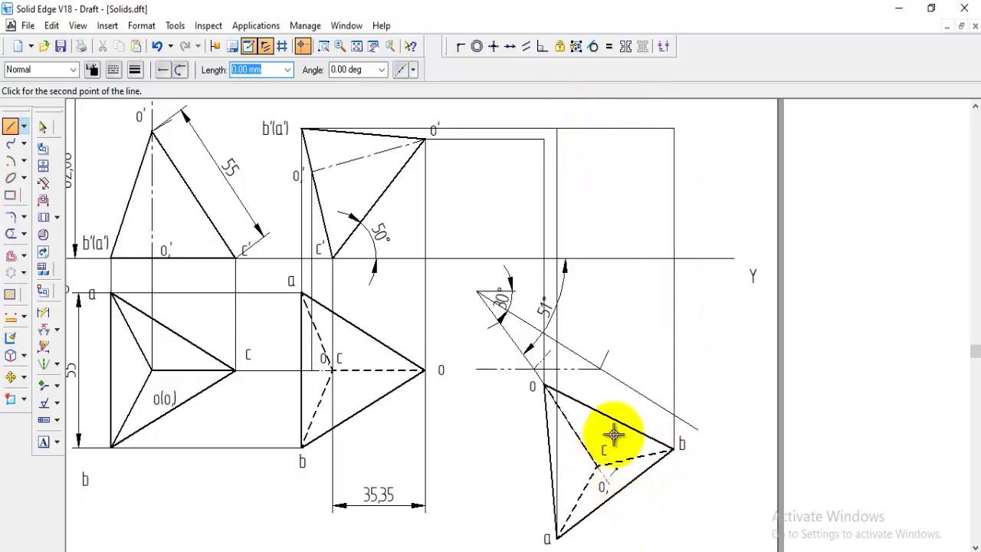
pyautogui.click(597, 259)
pyautogui.press('Escape')
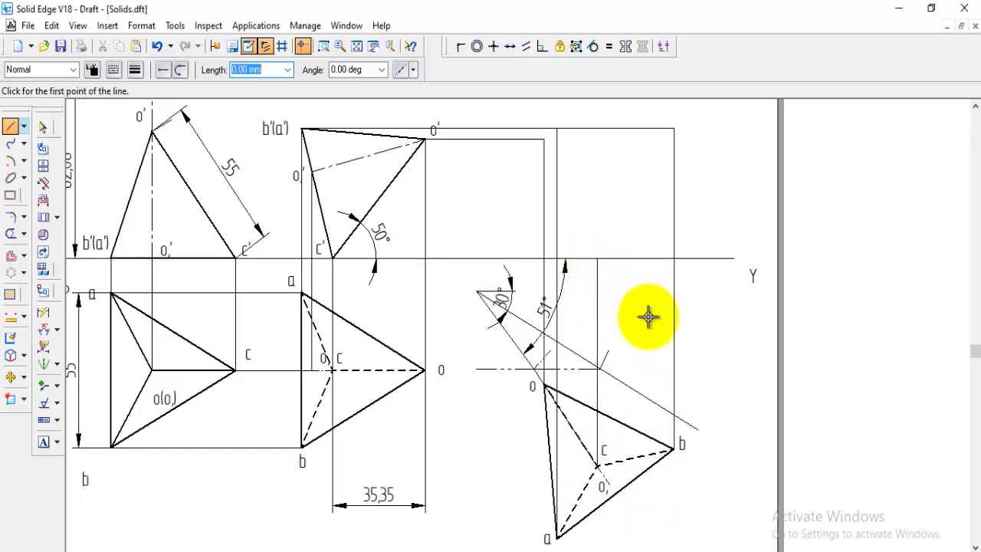
pyautogui.click(610, 483)
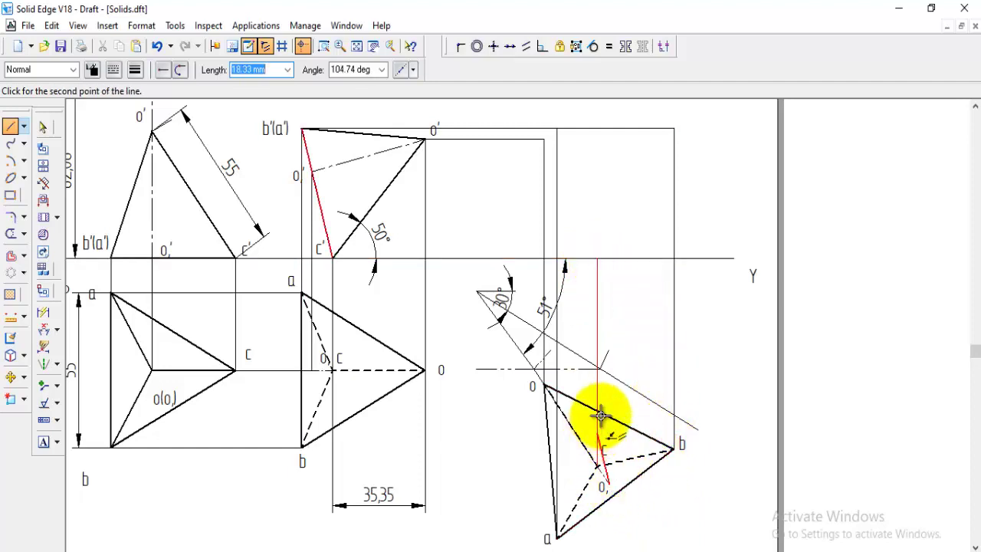
pyautogui.click(611, 172)
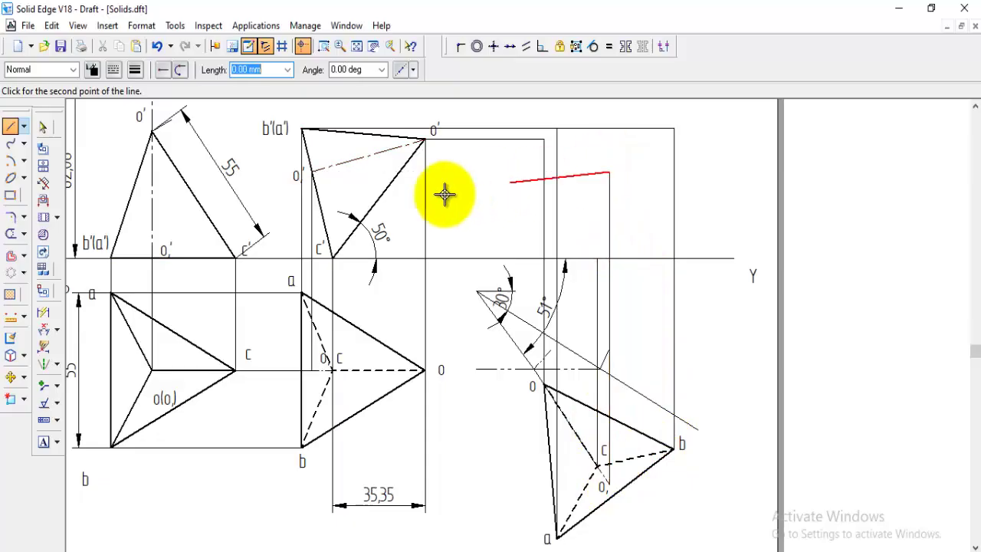
pyautogui.click(313, 173)
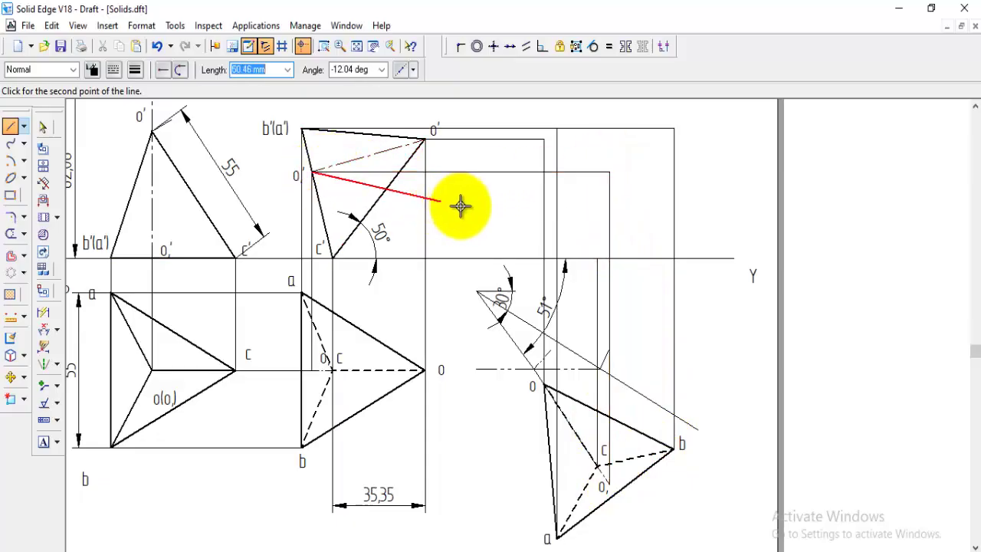
pyautogui.press('Escape')
# - Label the projected points of the third front view o', a', b', c' and o,'
pyautogui.click(42, 443)
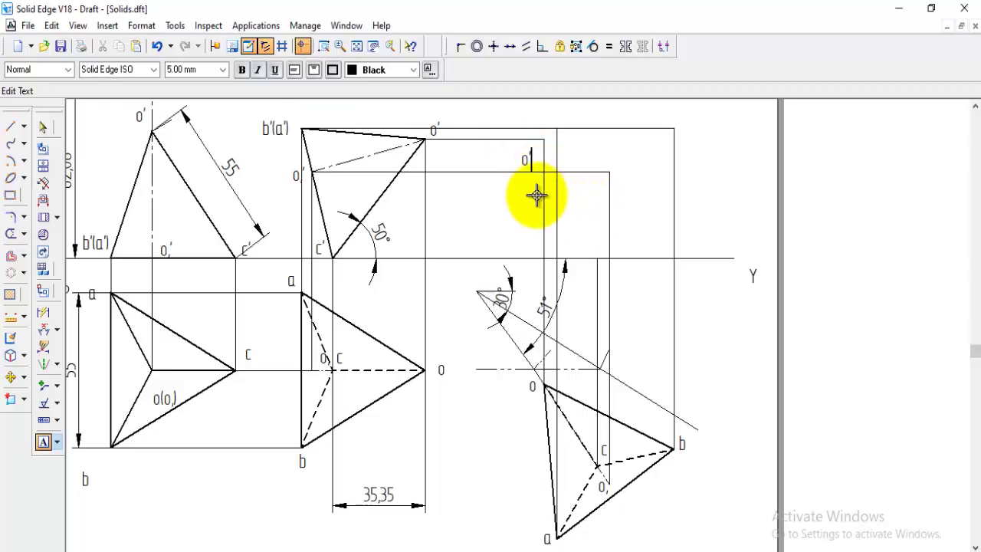
pyautogui.click(553, 114)
pyautogui.write('a')
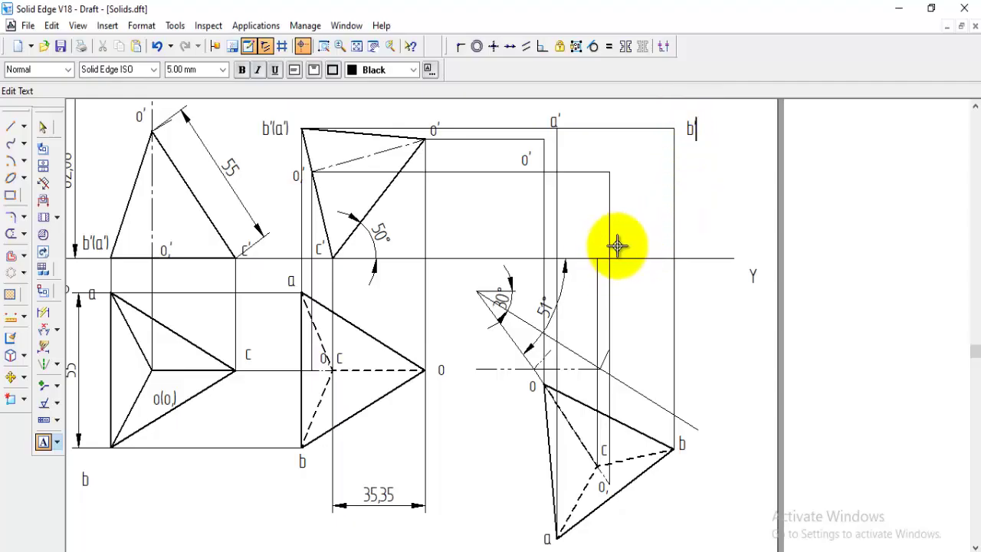
pyautogui.write("c'")
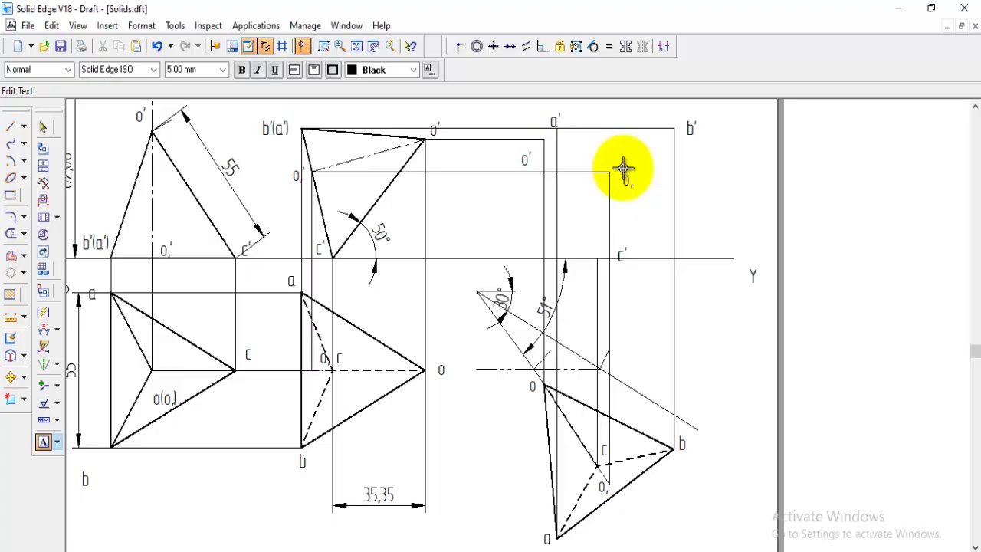
# - Draw the triangle a'b'c' of the third front view with Visible-style lines through its projected corners
pyautogui.click(11, 126)
pyautogui.click(73, 70)
pyautogui.click(34, 178)
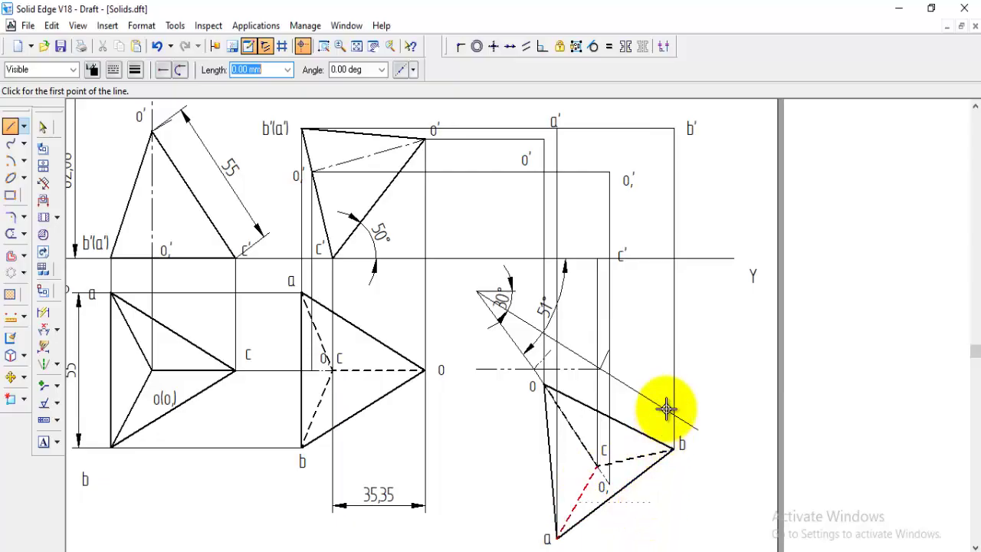
pyautogui.click(557, 129)
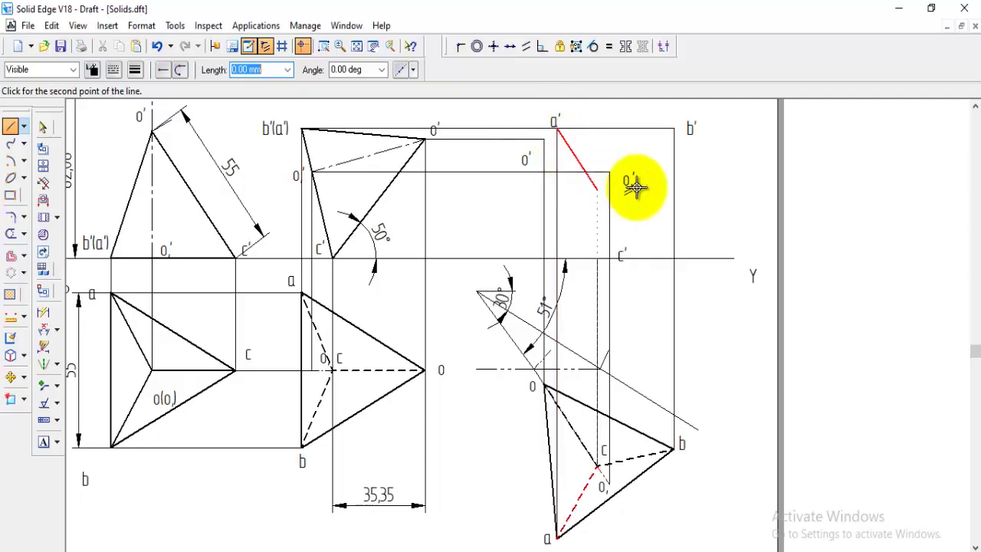
pyautogui.click(673, 128)
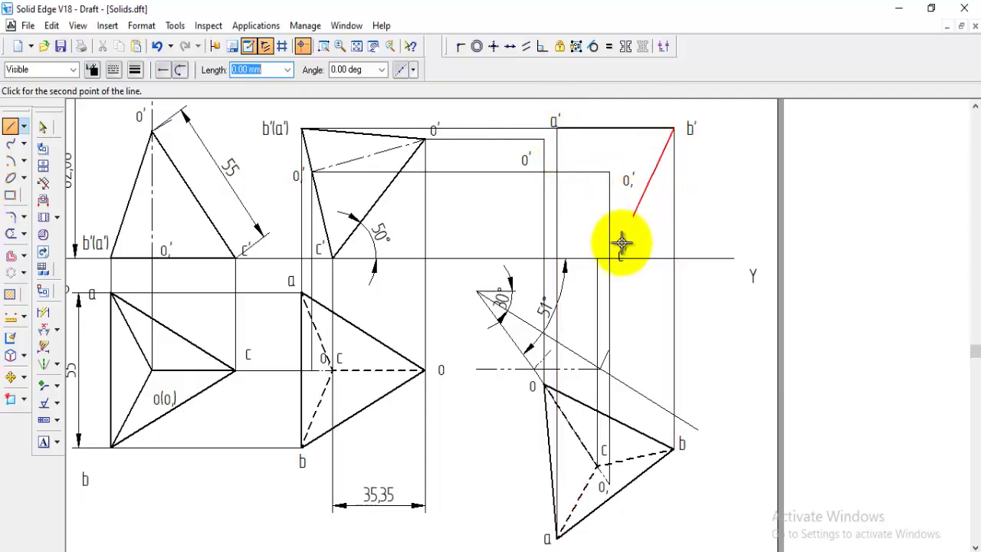
pyautogui.click(598, 257)
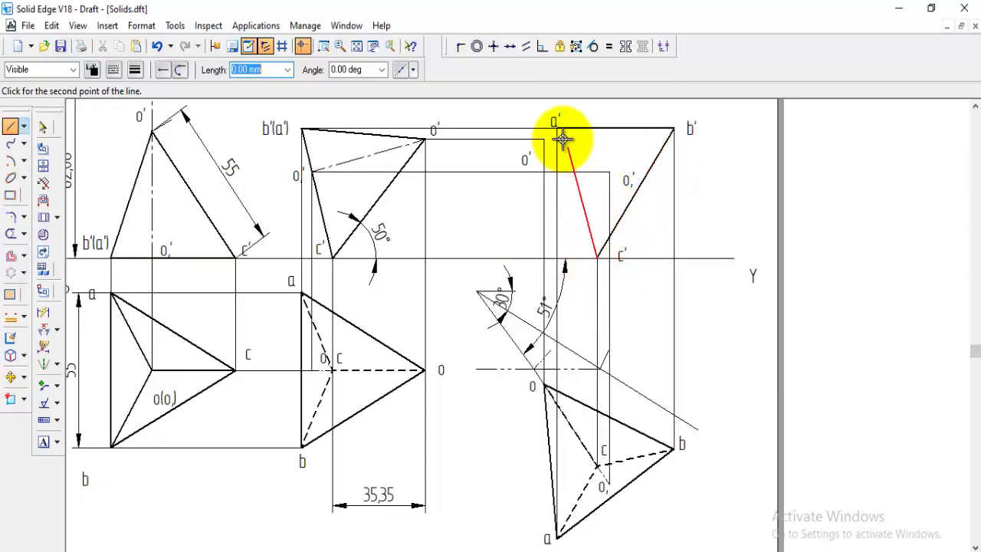
pyautogui.click(556, 127)
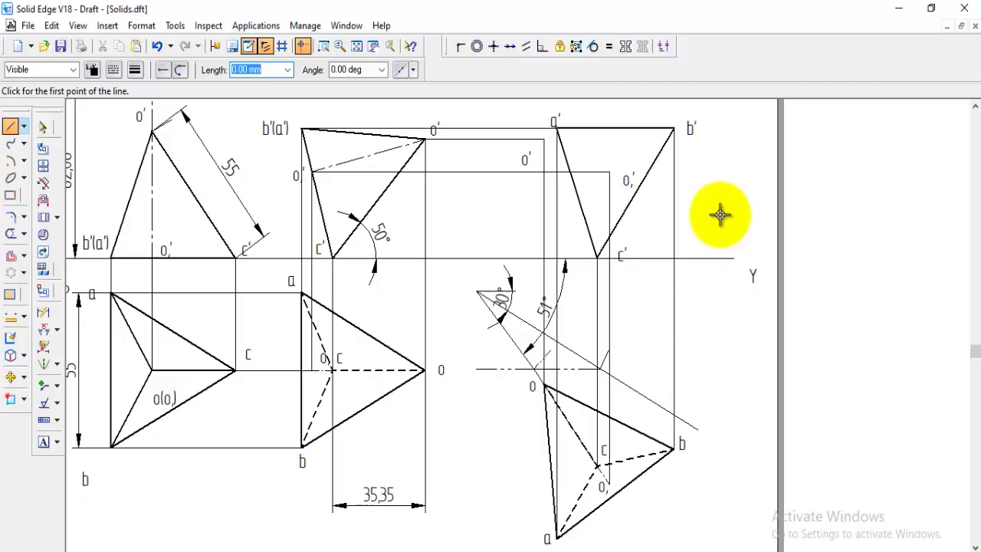
# - Draw the visible slant edges a'o' and o'c' of the third front view
pyautogui.scroll(-1, 701, 345)
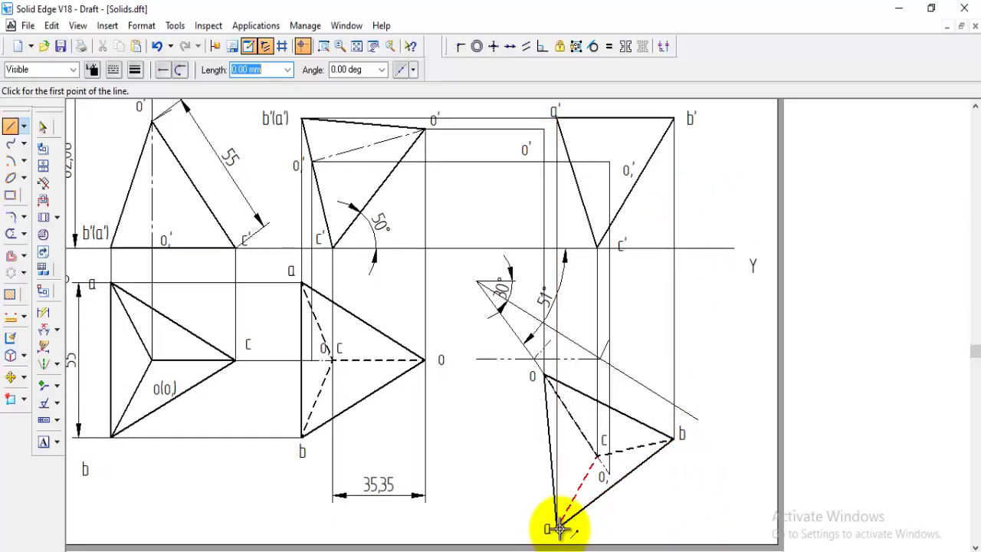
pyautogui.click(555, 116)
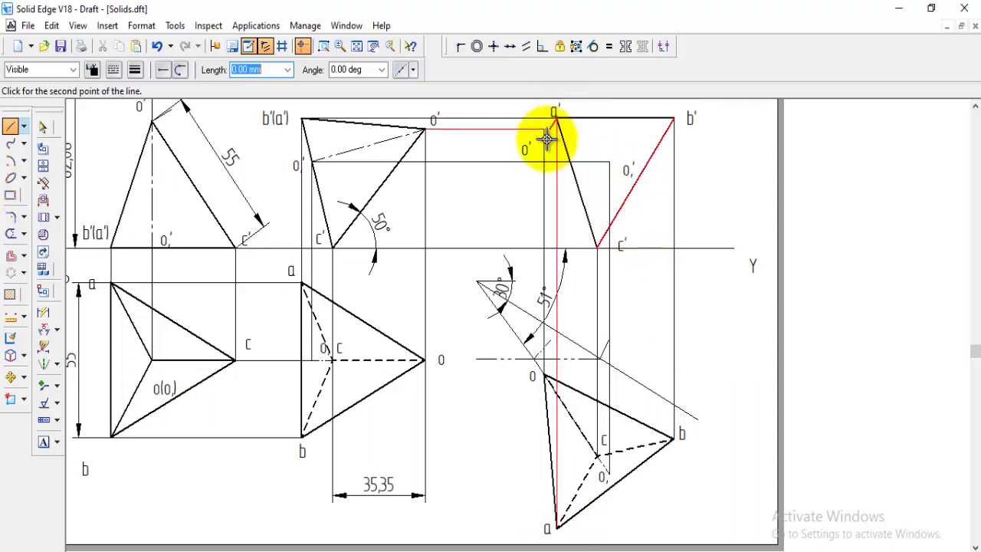
pyautogui.click(544, 130)
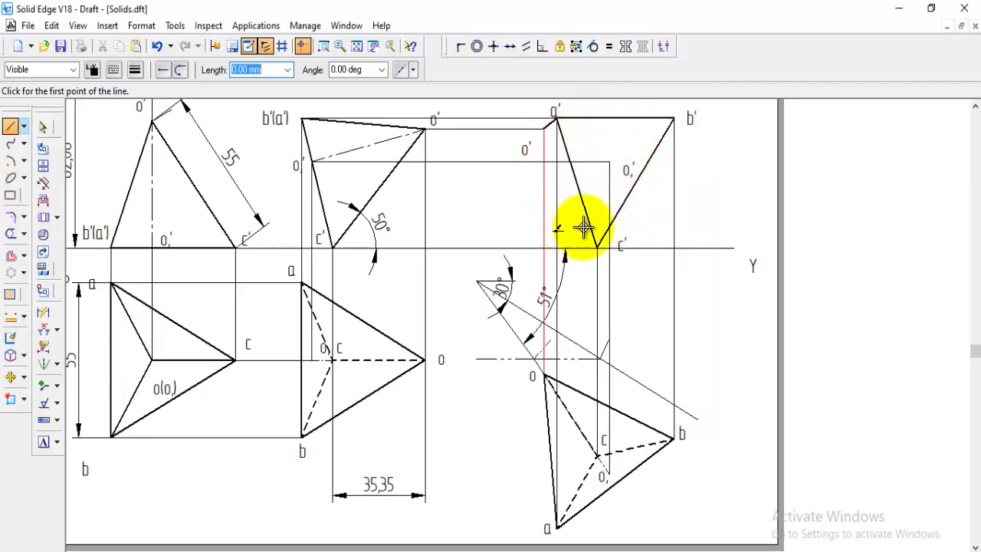
pyautogui.click(599, 247)
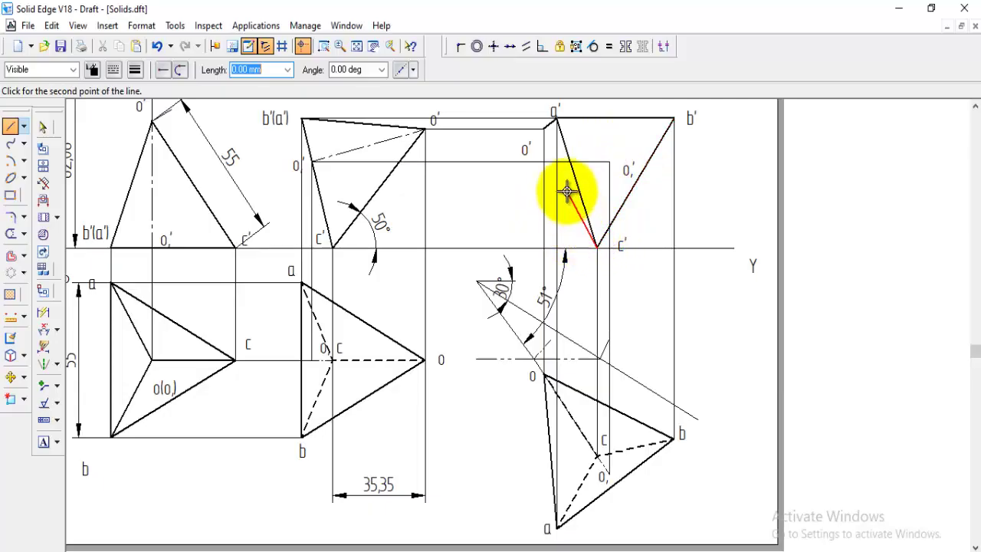
pyautogui.click(544, 128)
pyautogui.rightClick(522, 175)
# - Draw edge b'o' of the third front view as a Hidden-style line
pyautogui.click(676, 119)
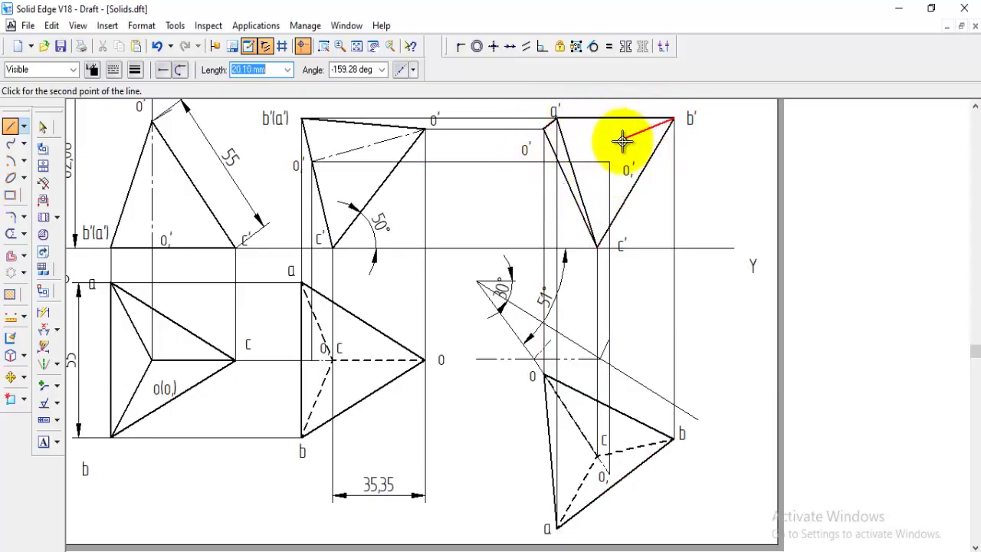
pyautogui.click(73, 68)
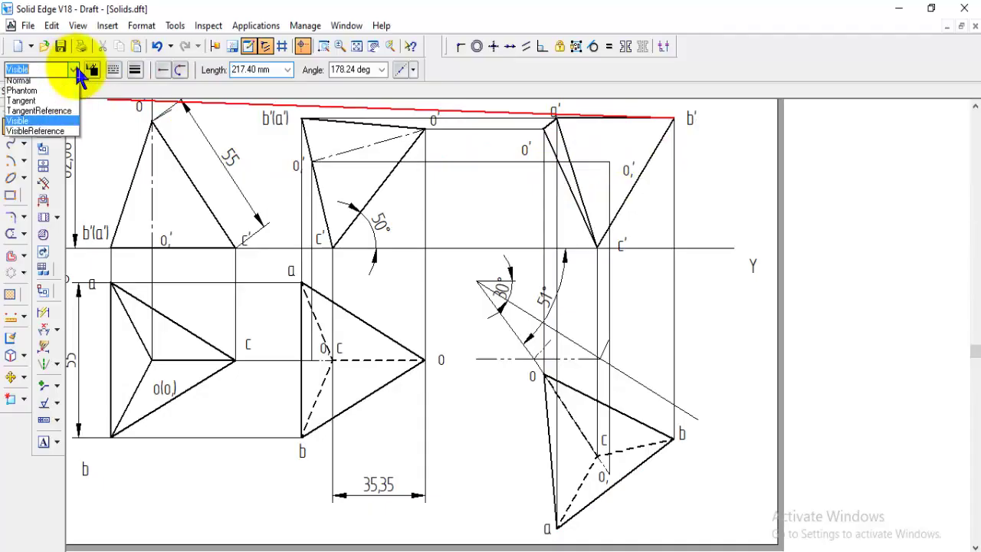
pyautogui.click(39, 125)
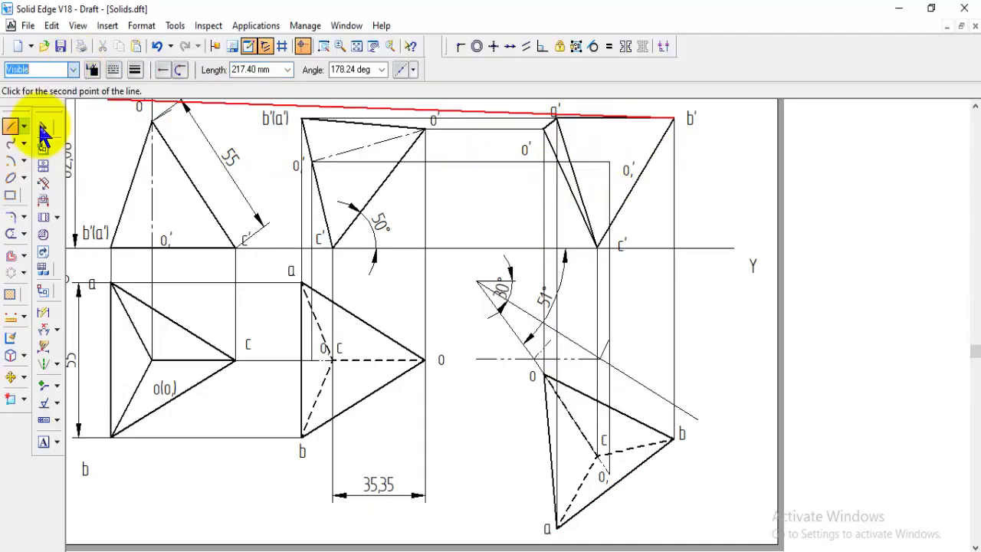
pyautogui.click(136, 70)
pyautogui.click(158, 129)
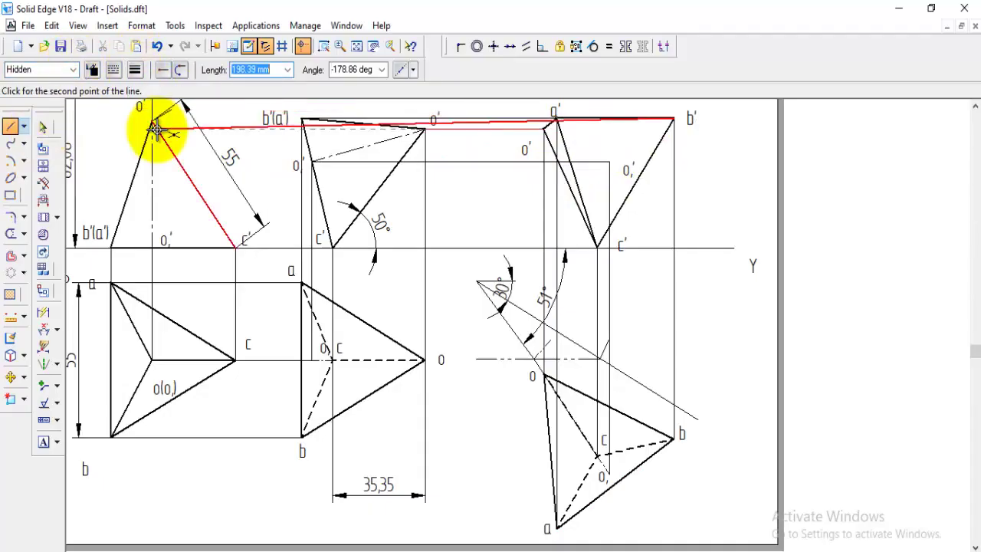
pyautogui.click(543, 132)
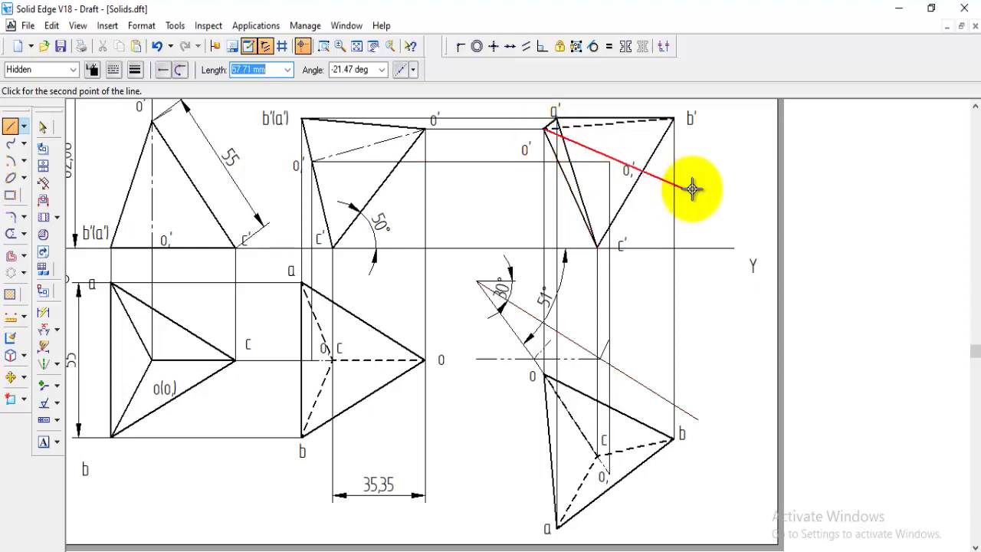
pyautogui.rightClick(551, 131)
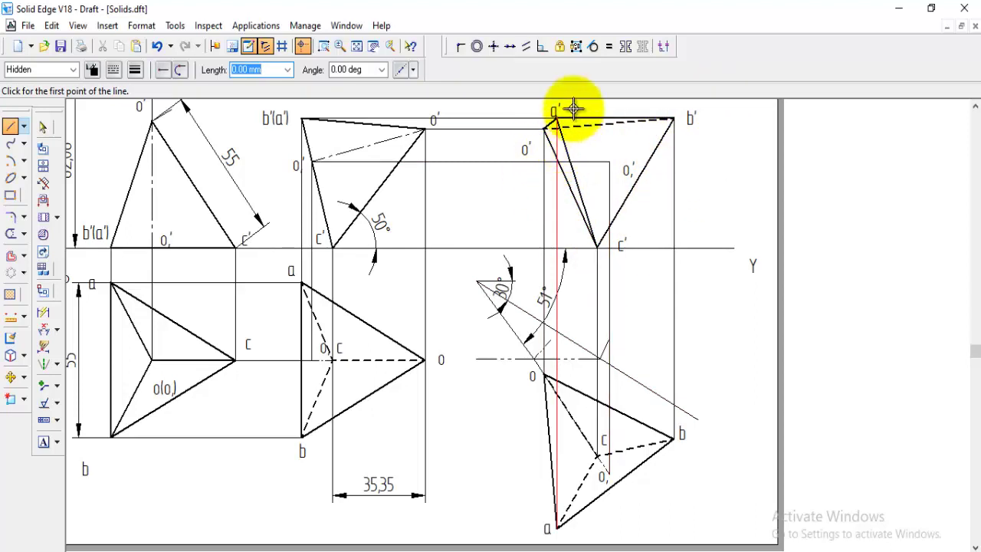
# - Draw the tetrahedron's axis from o' to o,' in the third front view with a Center-style line
pyautogui.click(74, 70)
pyautogui.click(27, 94)
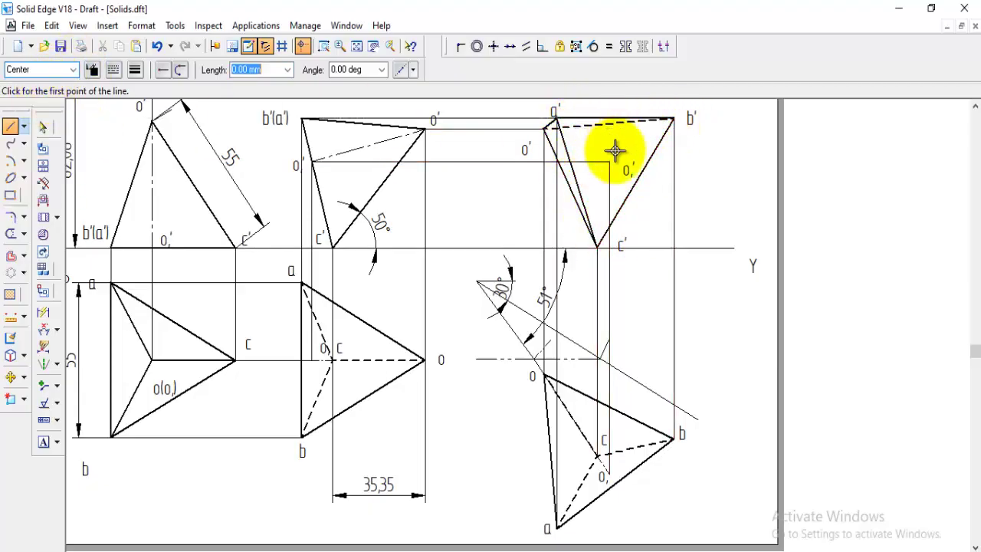
pyautogui.click(550, 129)
pyautogui.rightClick(797, 196)
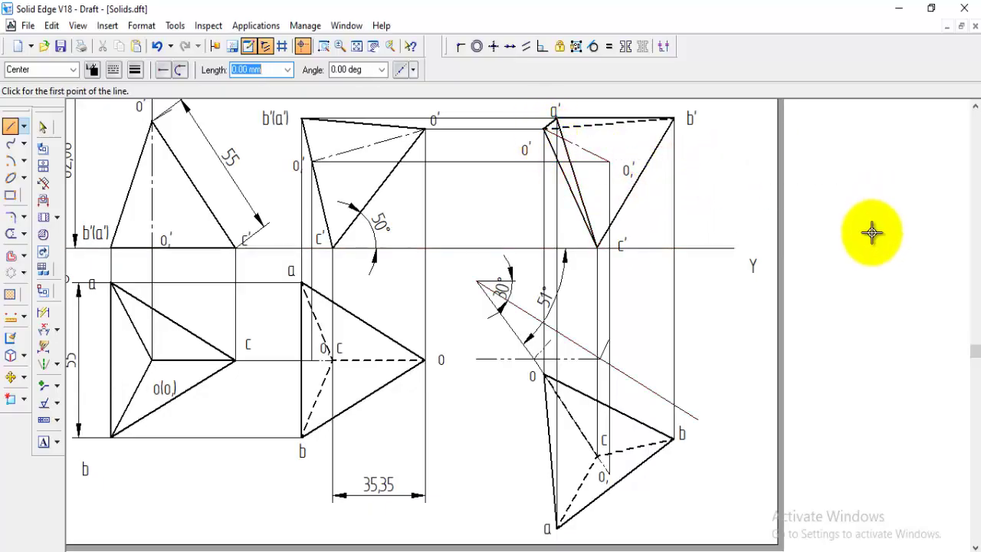
pyautogui.scroll(-1, 751, 299)
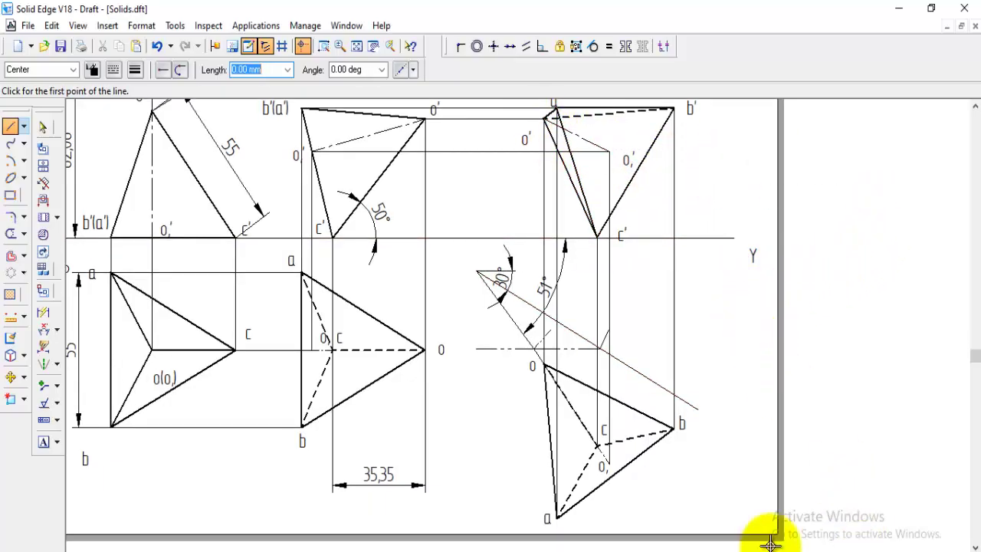
pyautogui.hscroll(-3, 762, 545)
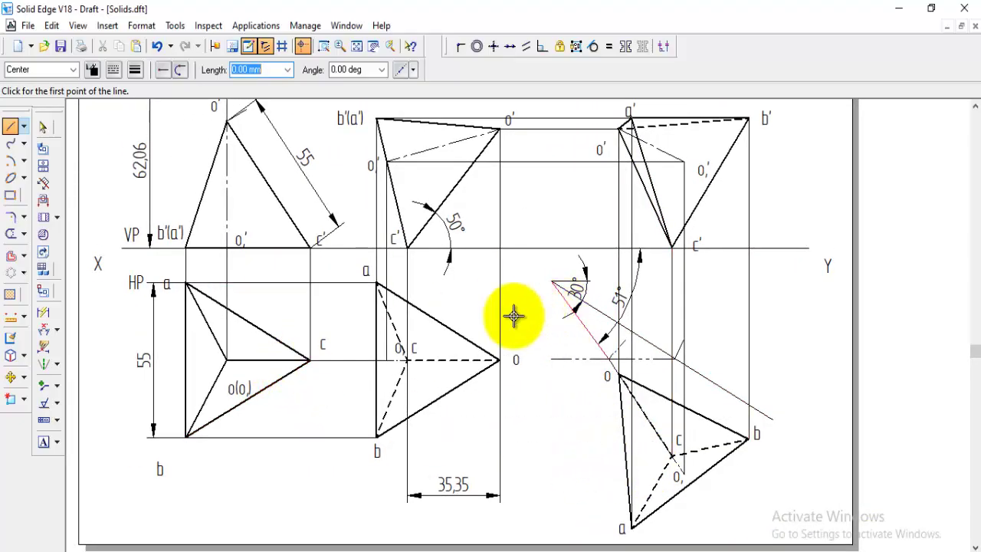
pyautogui.scroll(1, 482, 323)
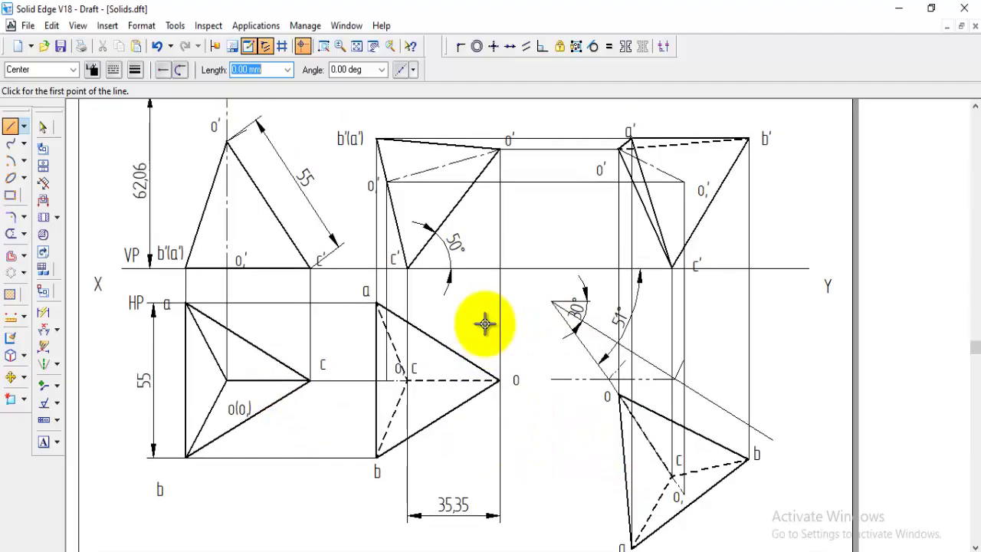